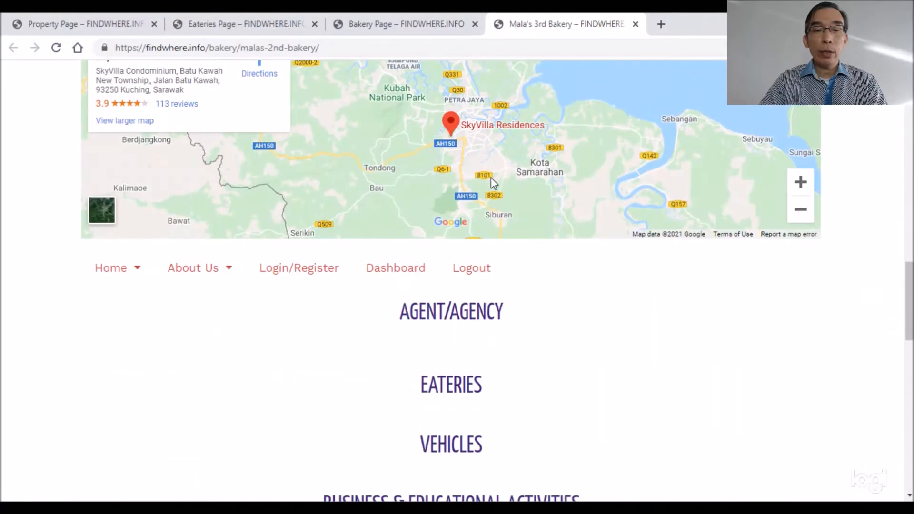
scroll(491, 177, "down", 2)
scroll(491, 177, "down", 1)
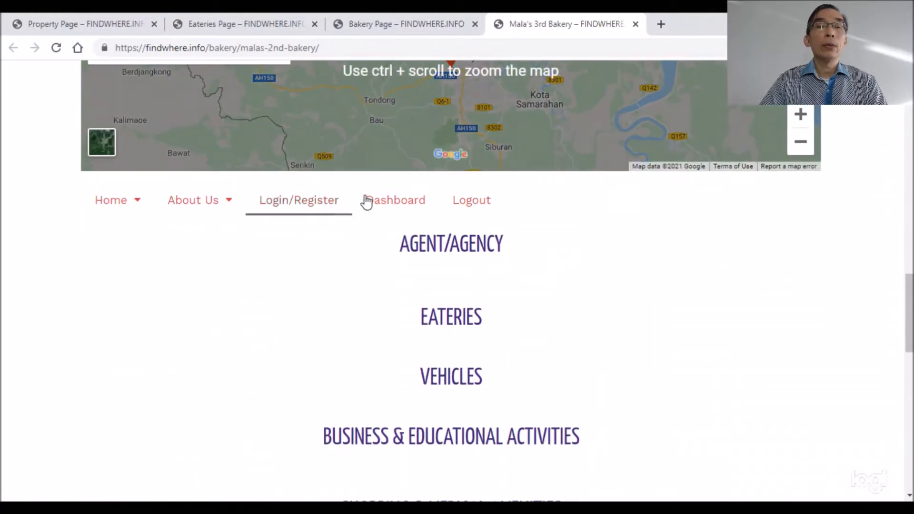
scroll(413, 212, "down", 1)
Step: Go to the account Dashboard to begin inserting a new eatery
left_click(413, 210)
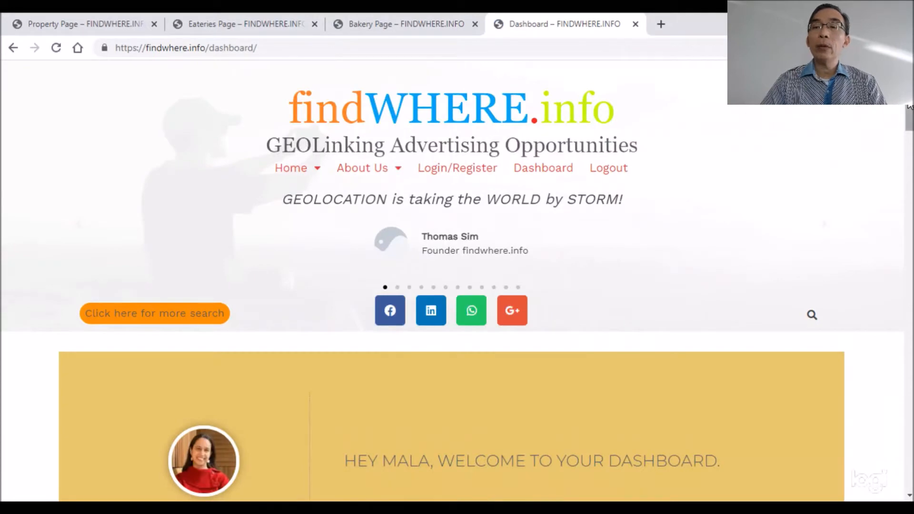
left_click_drag(908, 114, 908, 261)
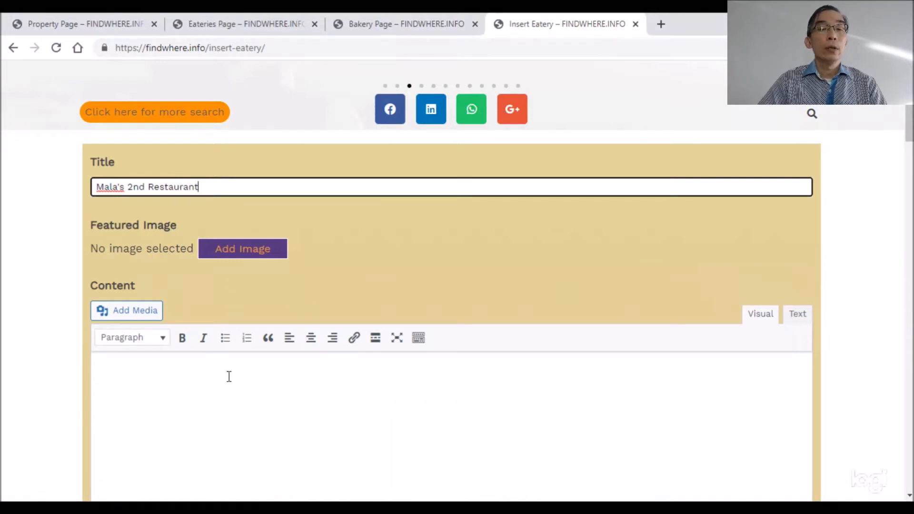
scroll(229, 376, "down", 2)
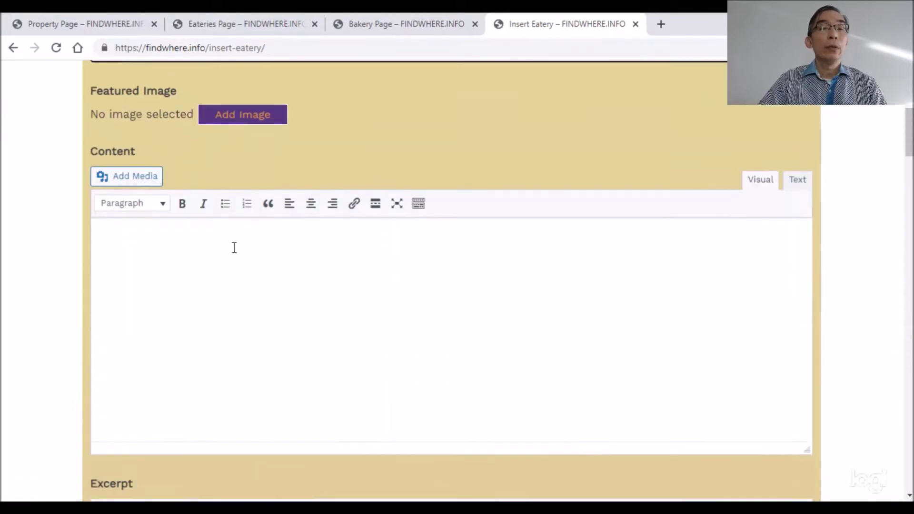
Step: Start uploading a new file for the eatery's featured image
left_click(252, 117)
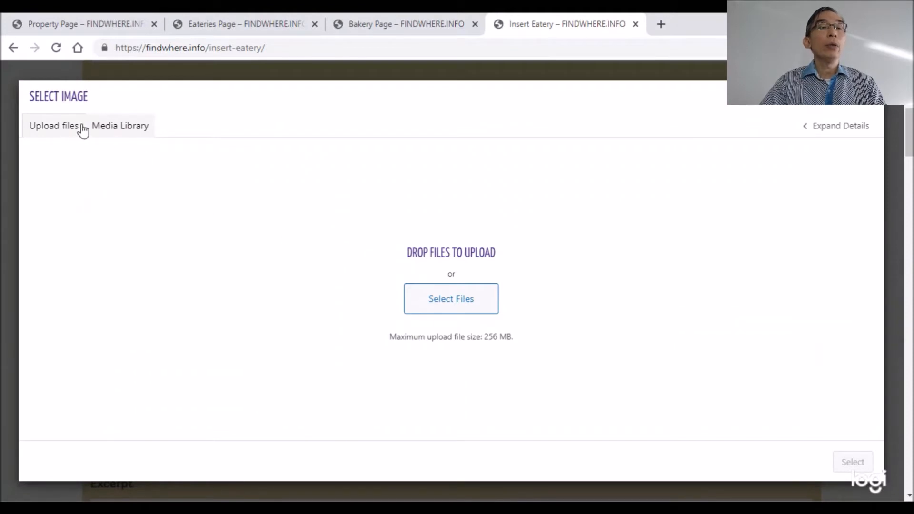
left_click(116, 127)
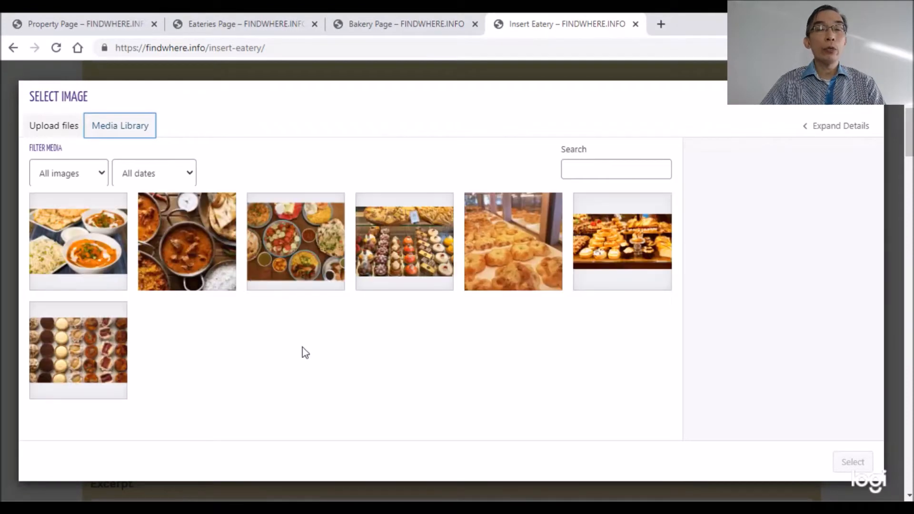
left_click(53, 125)
left_click(451, 299)
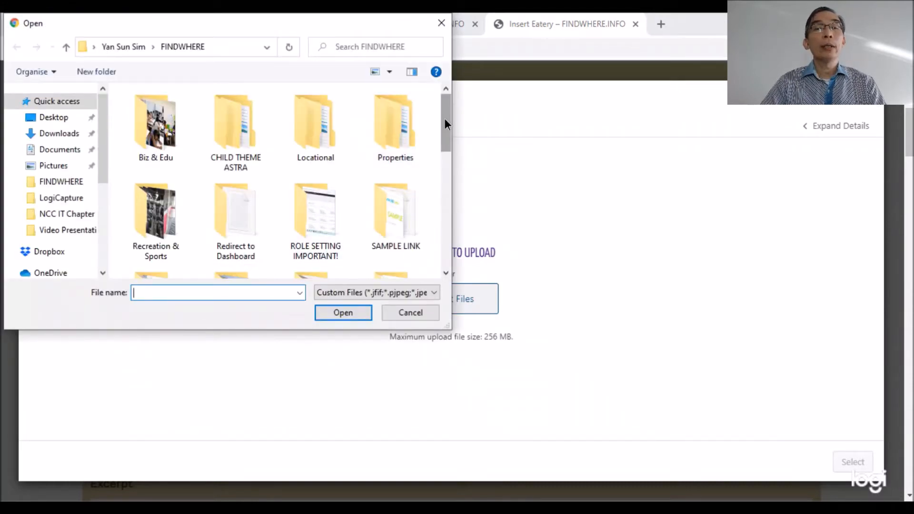
left_click_drag(445, 118, 450, 131)
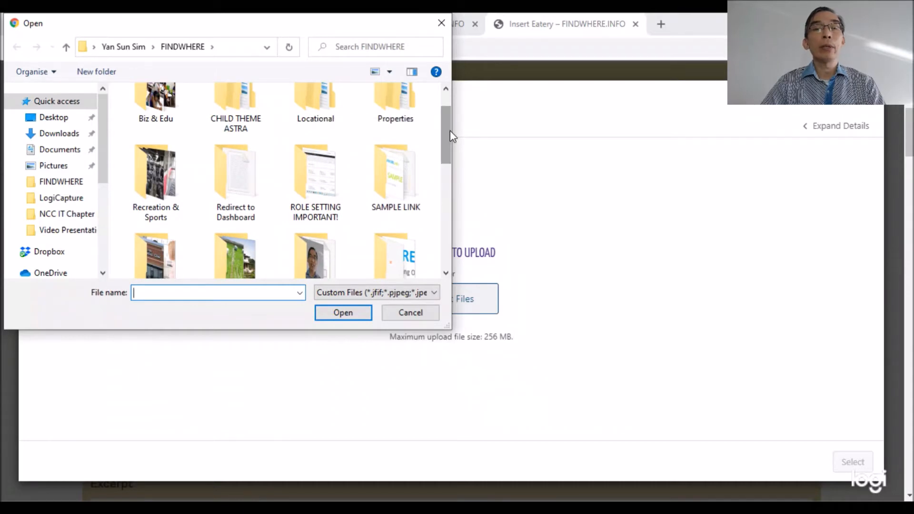
left_click_drag(450, 131, 451, 142)
Step: Upload westernbistro1.jpg from the Eateries folder and set it as featured image
double_click(319, 184)
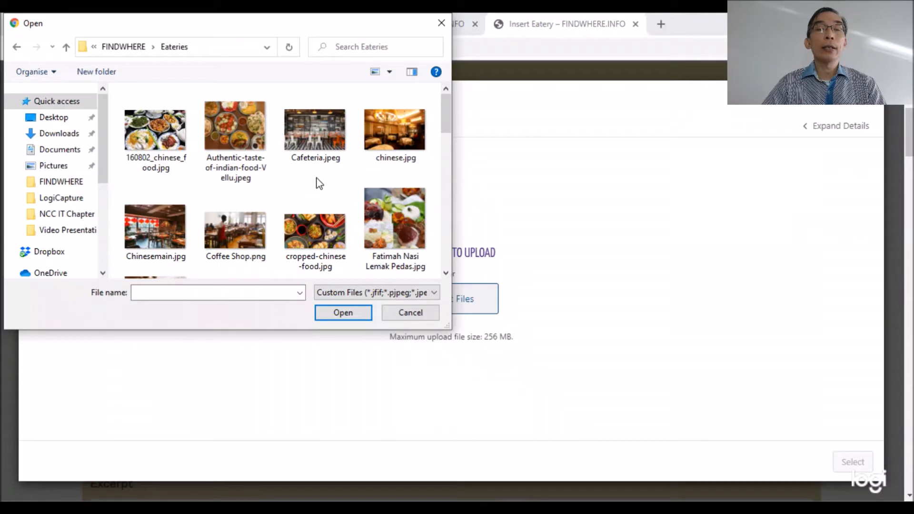
left_click_drag(447, 118, 441, 188)
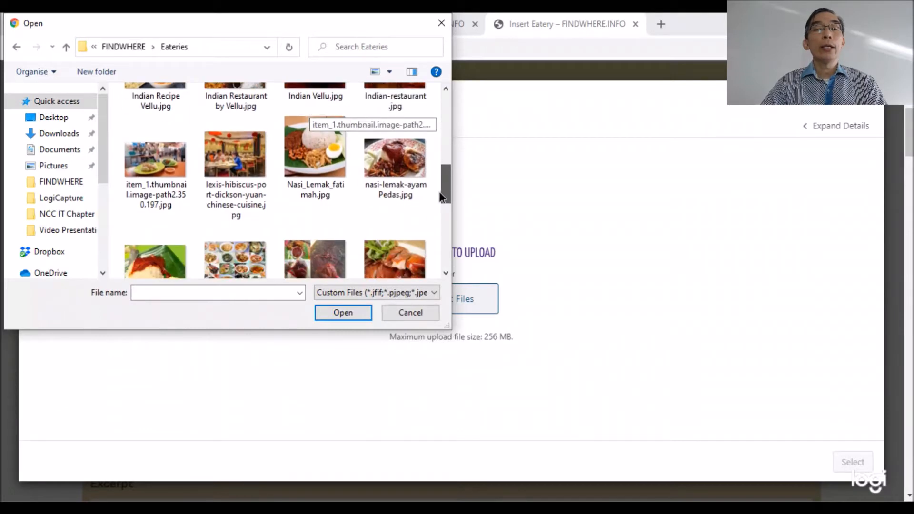
left_click_drag(440, 188, 438, 252)
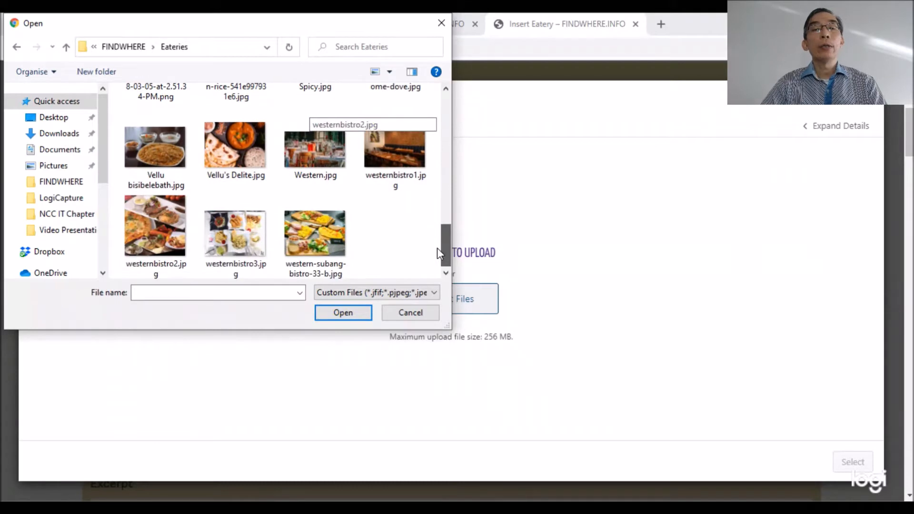
left_click(404, 164)
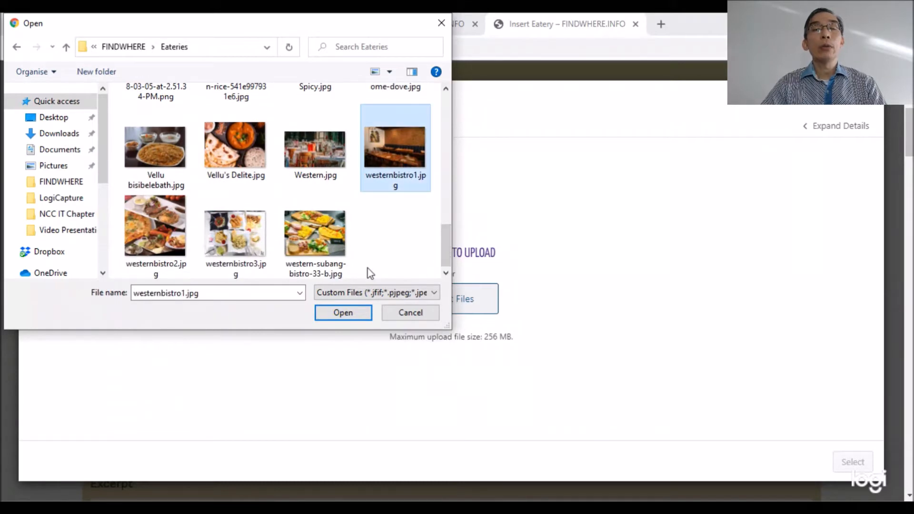
left_click(346, 315)
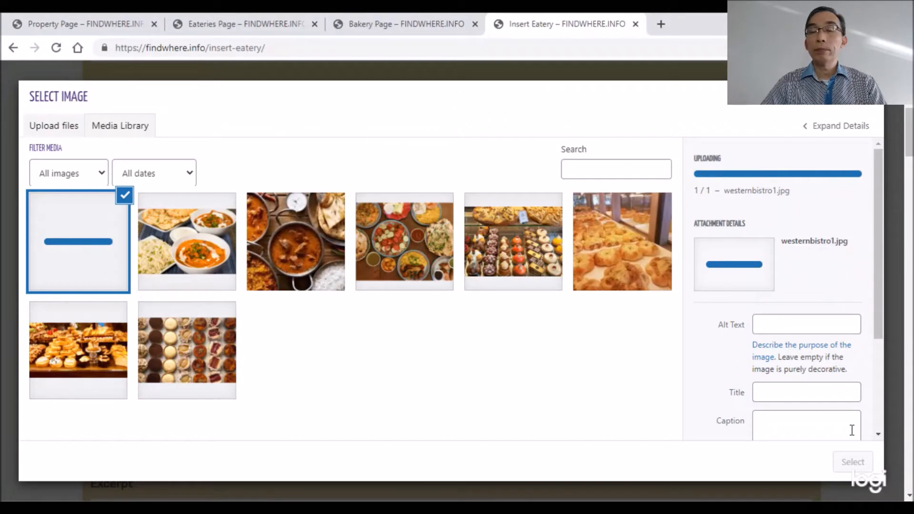
left_click(852, 461)
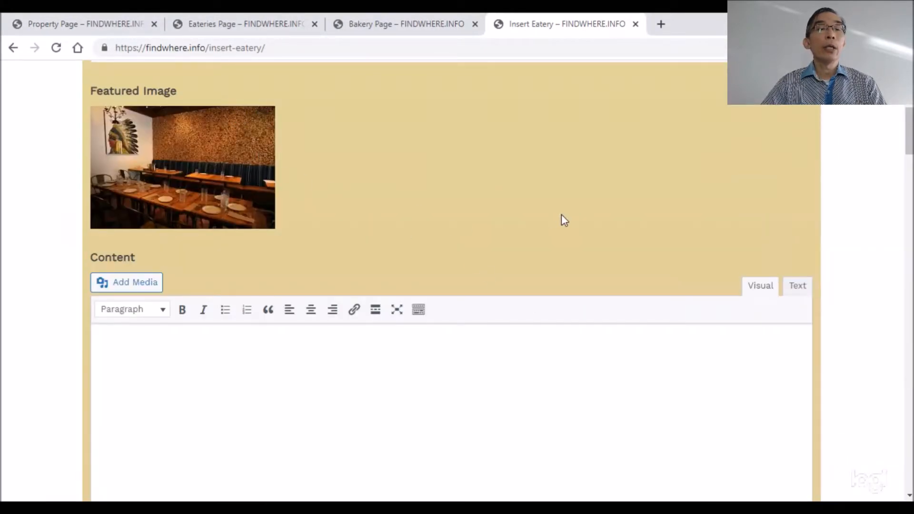
scroll(561, 215, "down", 2)
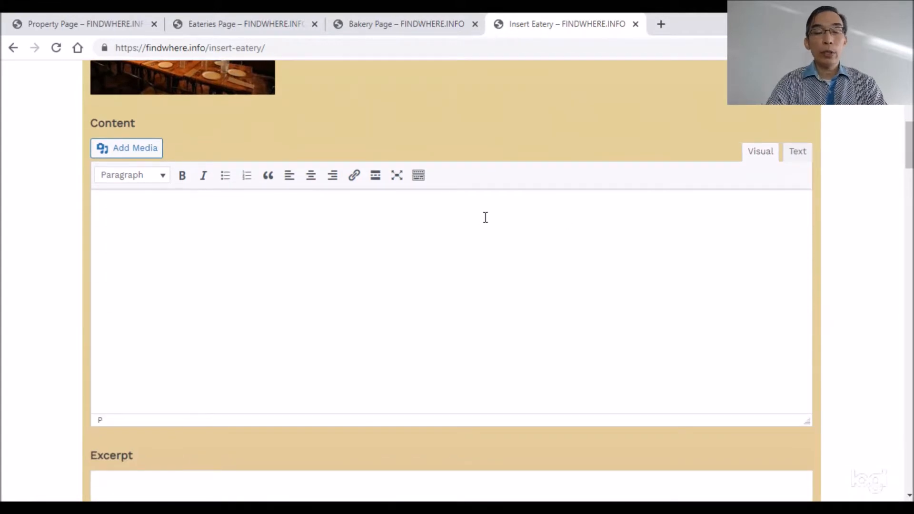
type("TH")
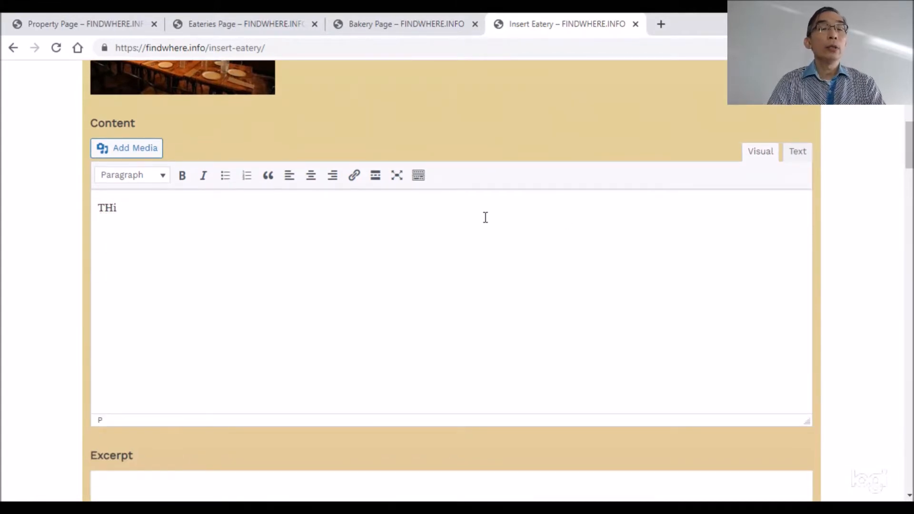
type("IS IS A ")
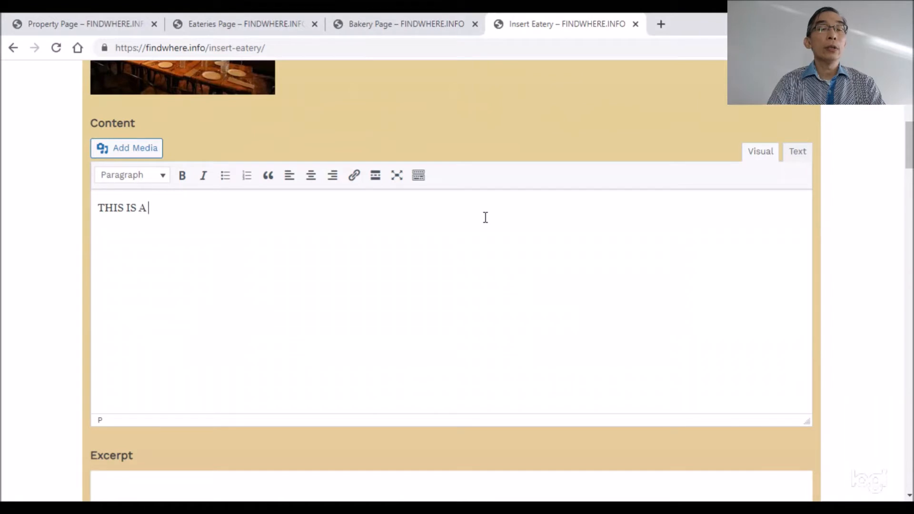
type("NEW RESTAUR")
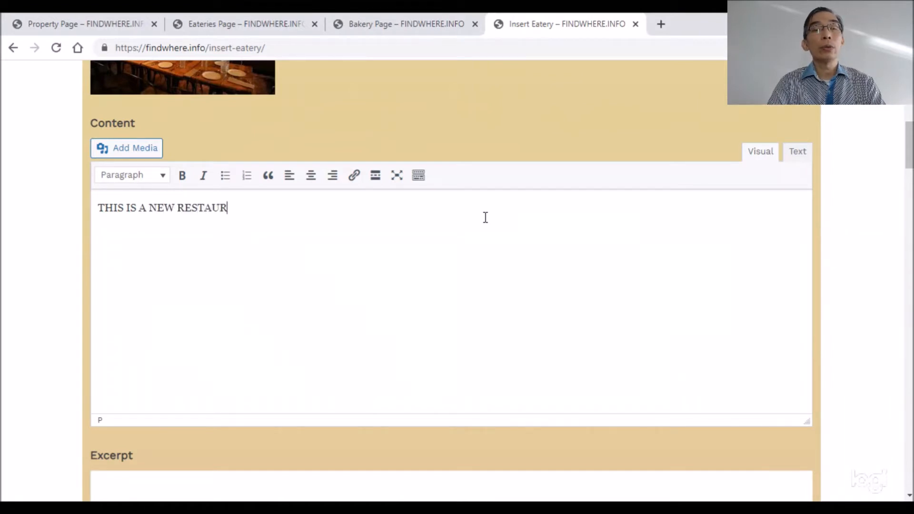
type("ANT")
scroll(485, 218, "down", 3)
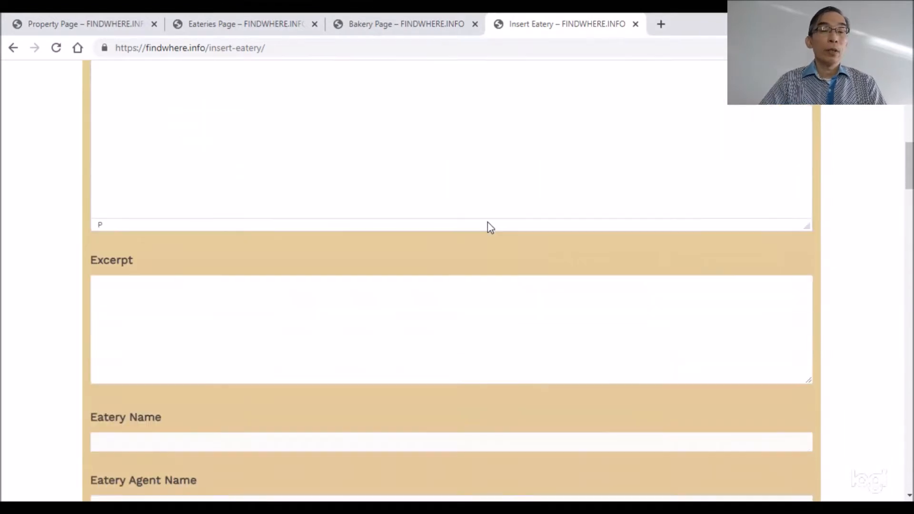
Step: Enter excerpt WESTERN, eatery name Mala's 2nd Restaurant and agent name Mala
left_click(399, 285)
type("WESTERN")
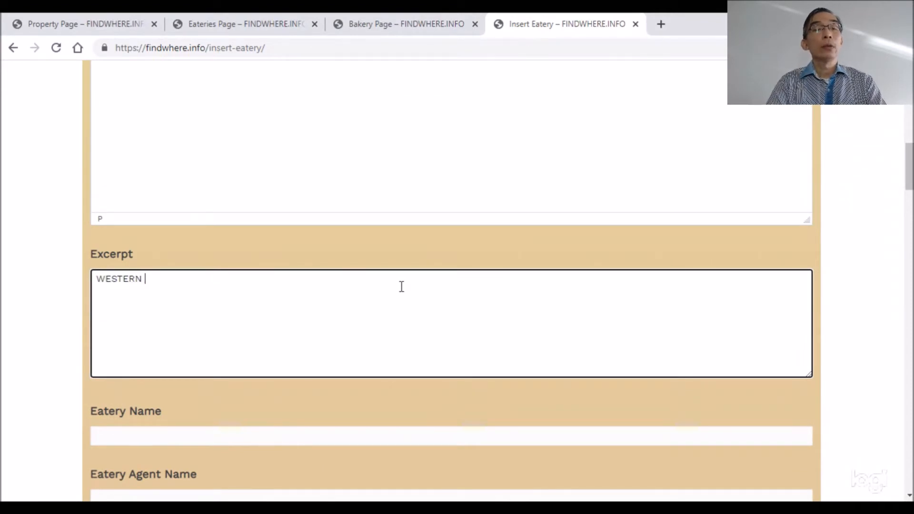
scroll(402, 291, "down", 2)
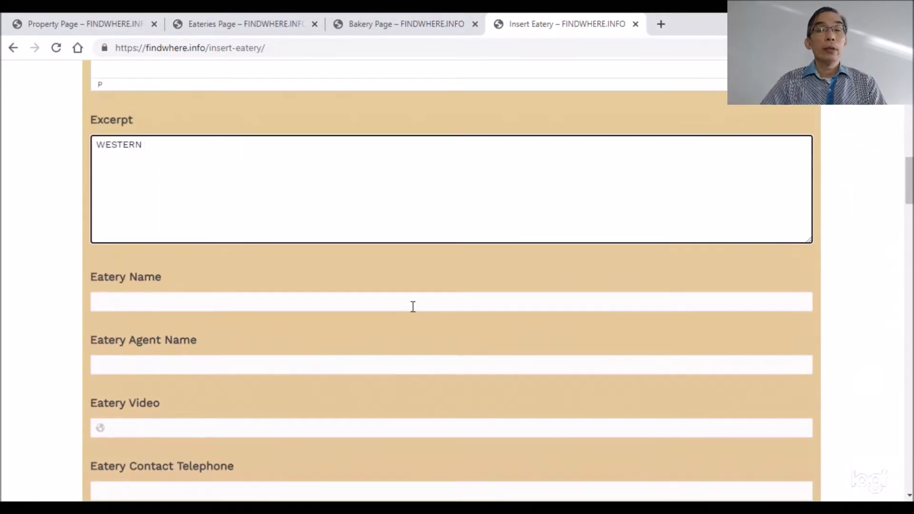
left_click(412, 307)
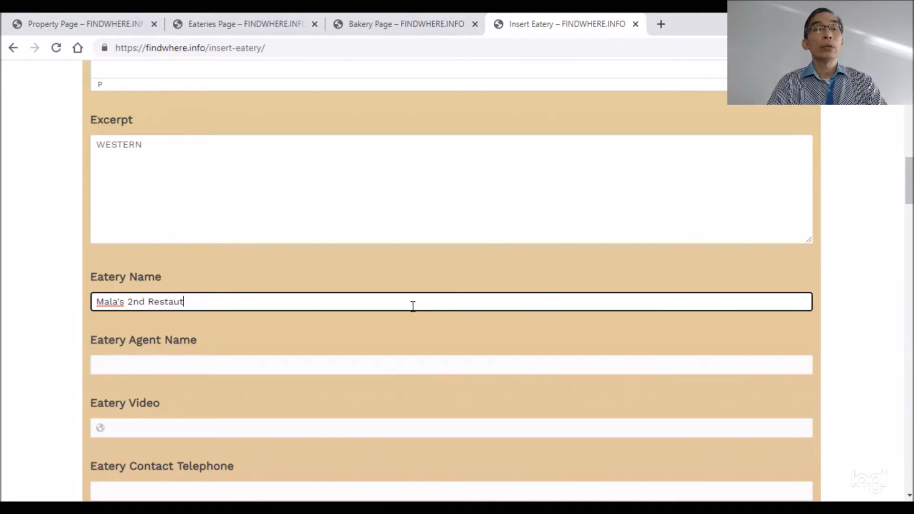
left_click(393, 362)
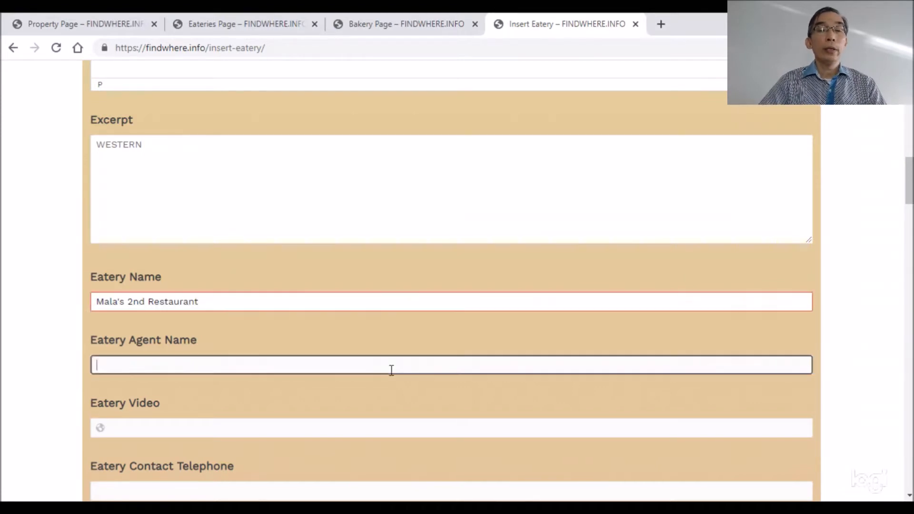
type("Mala")
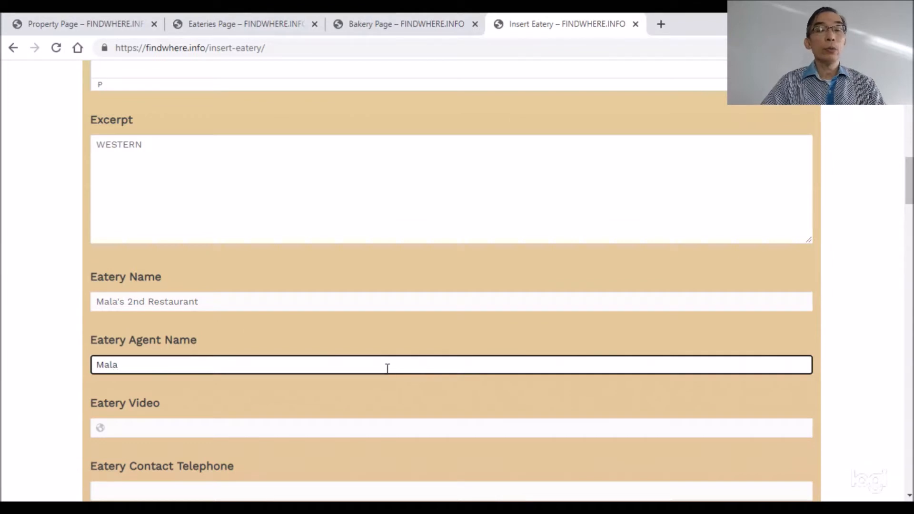
scroll(386, 368, "down", 2)
left_click(275, 286)
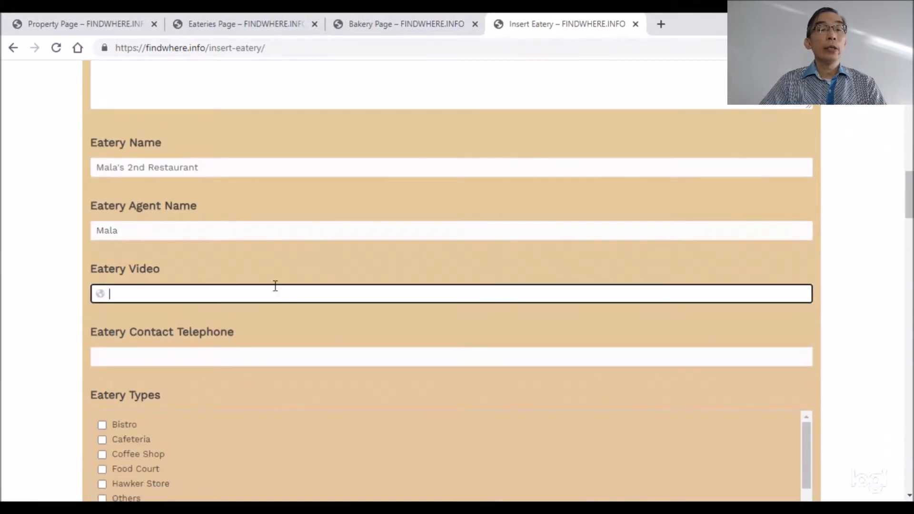
Step: Reach the findWHERE.info Biz Model Video from the home page and open it on YouTube
right_click(266, 298)
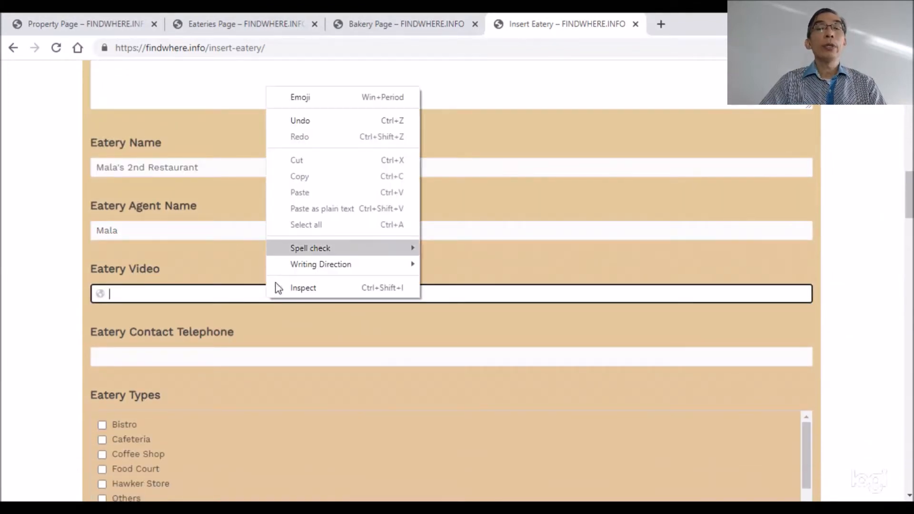
left_click(147, 293)
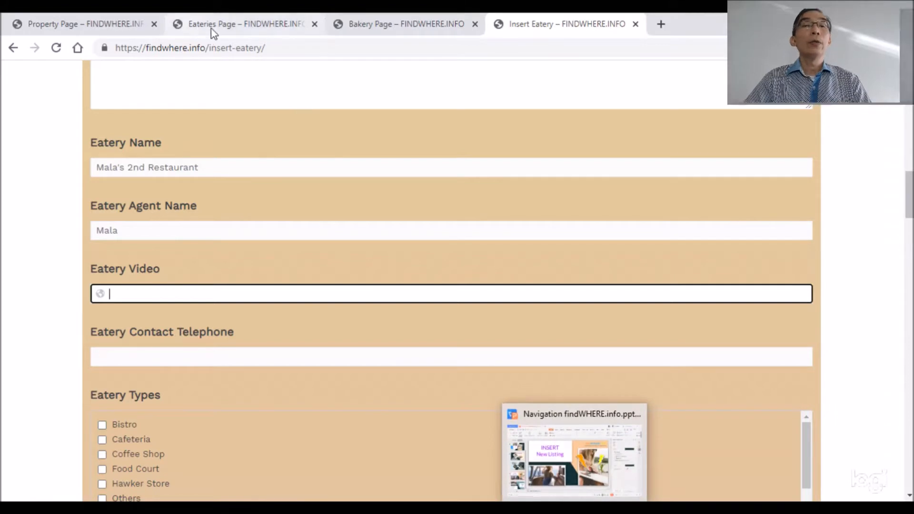
left_click(51, 25)
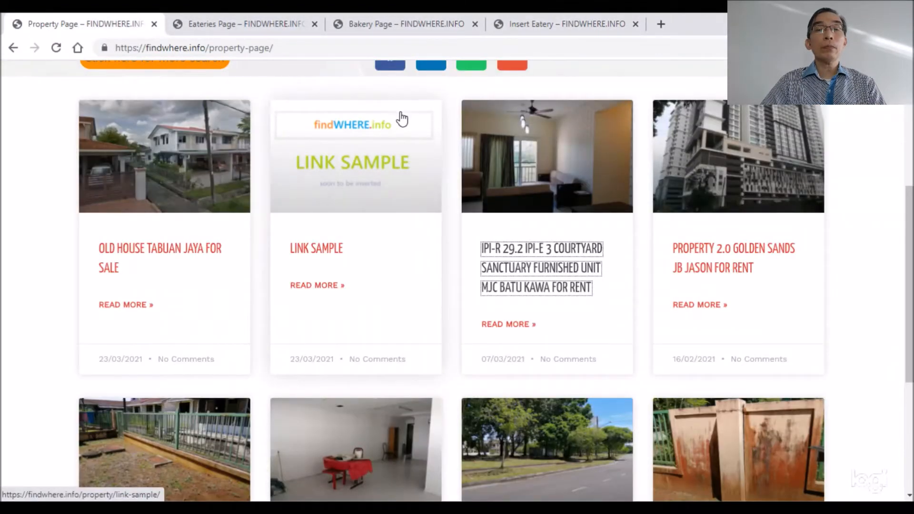
scroll(402, 117, "up", 5)
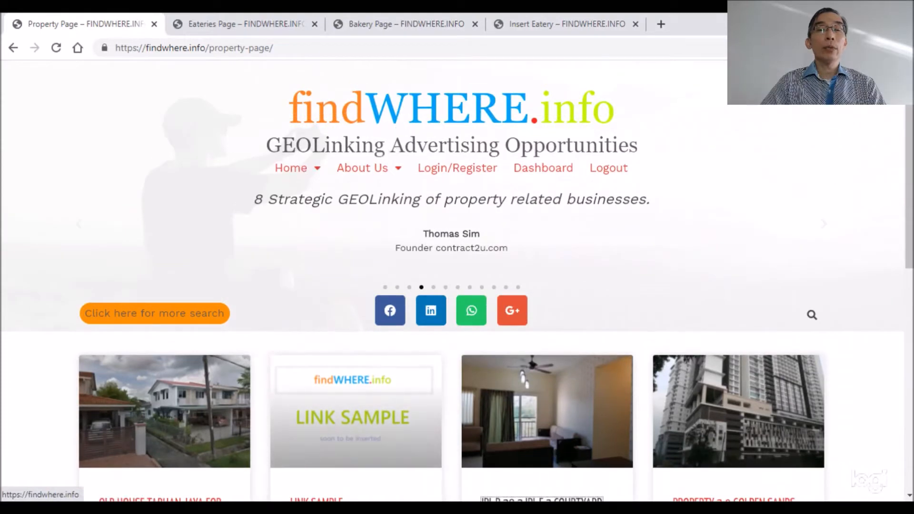
left_click(367, 101)
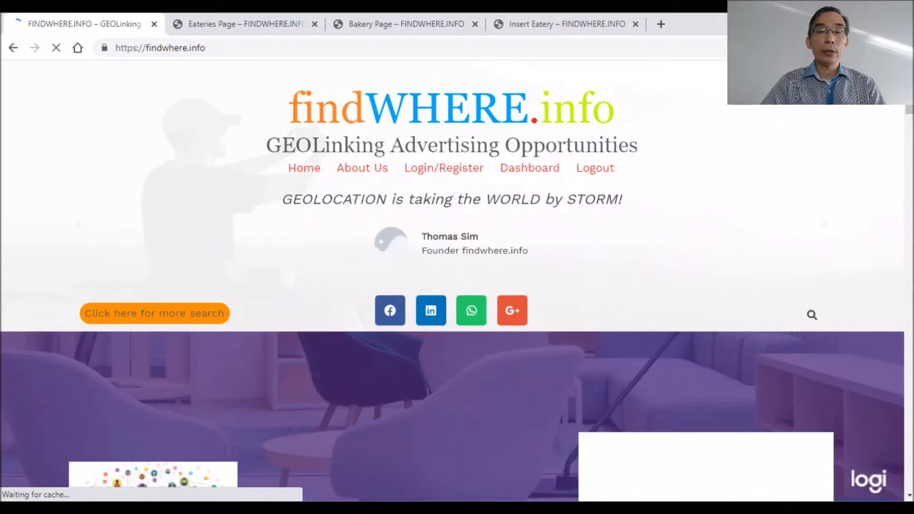
scroll(477, 161, "down", 10)
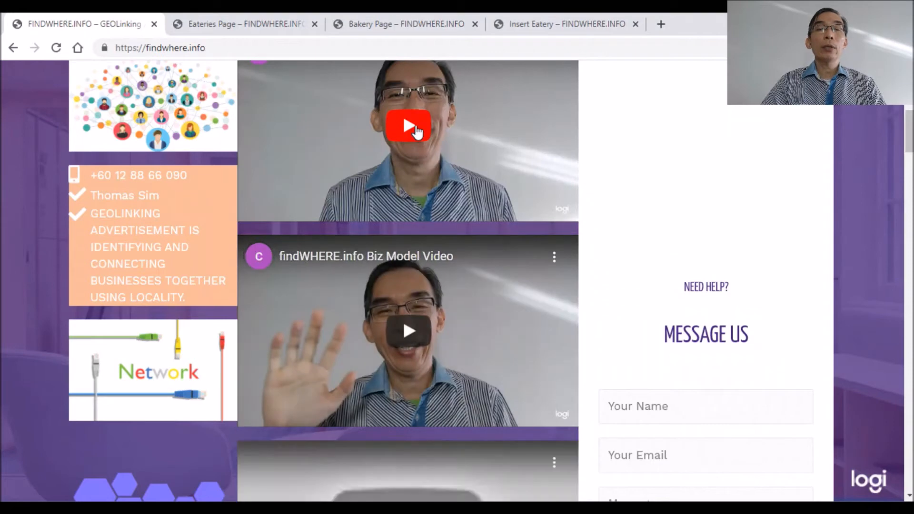
scroll(416, 130, "down", 1)
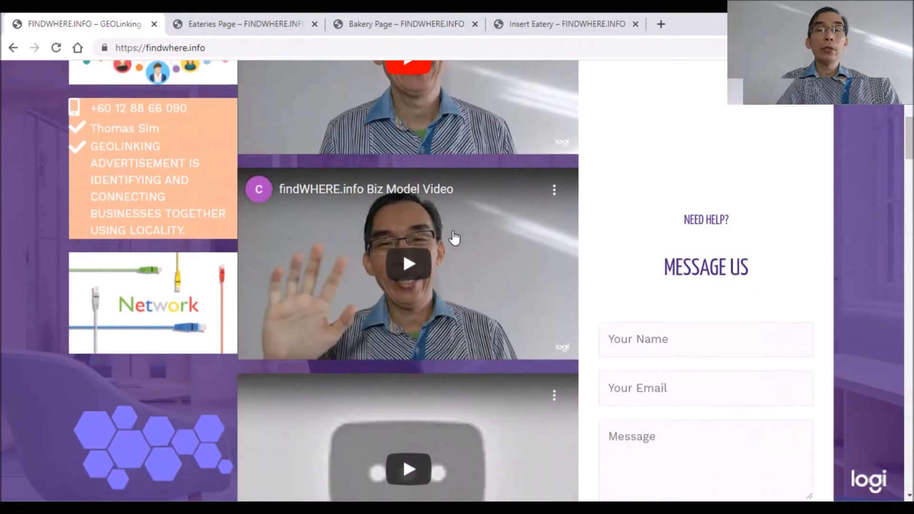
left_click(409, 266)
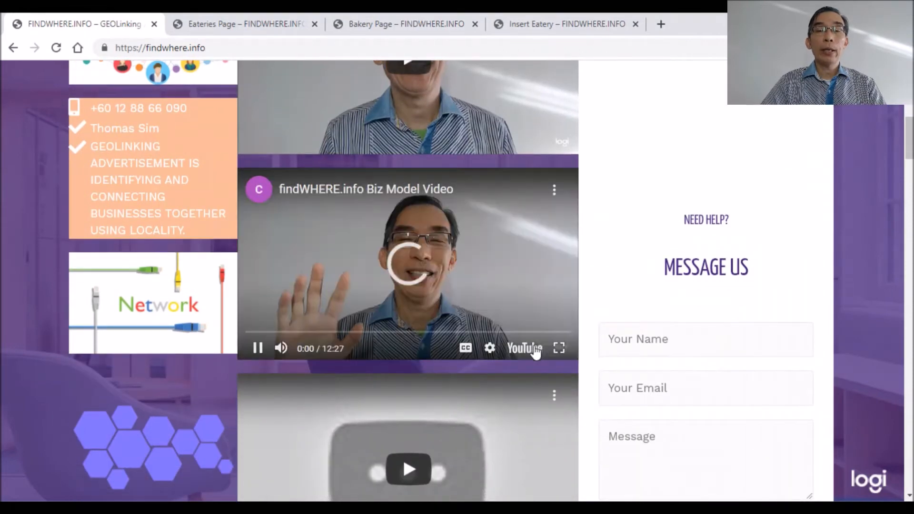
left_click(525, 348)
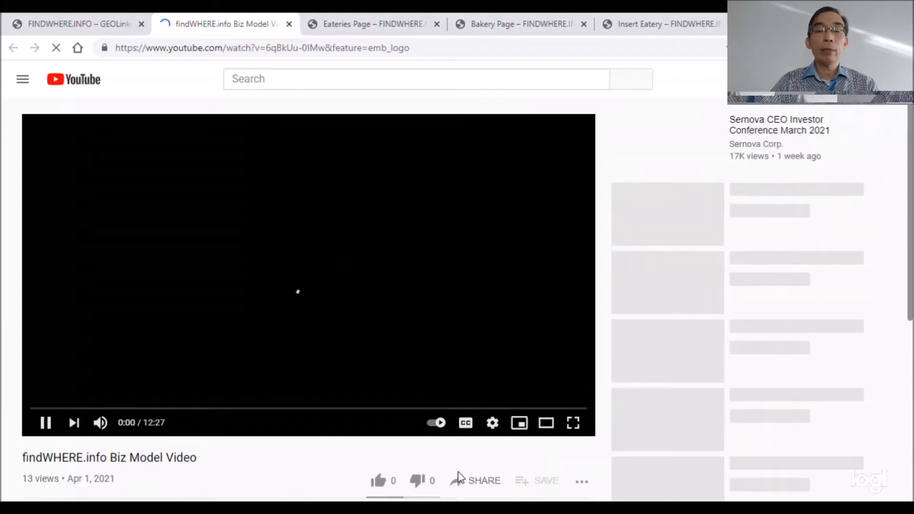
Step: Copy the video's short share link, close YouTube and return to the eatery form
left_click(471, 480)
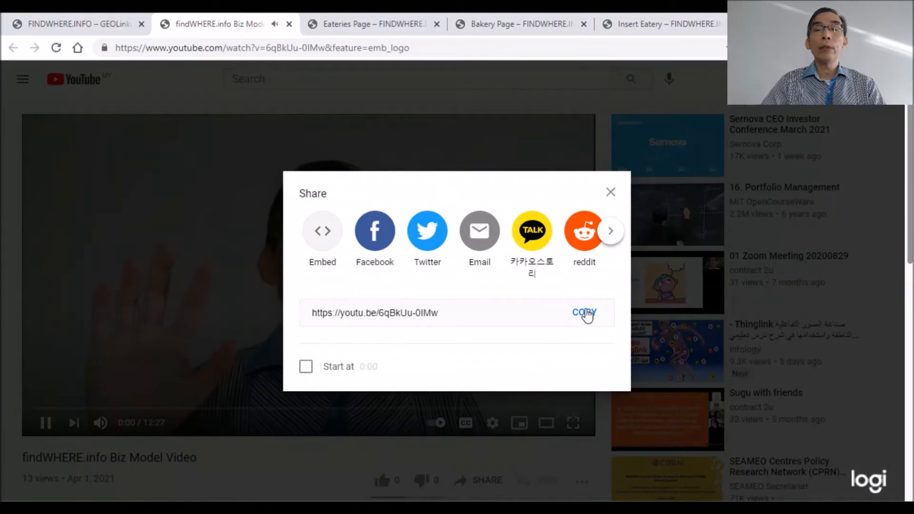
left_click(583, 312)
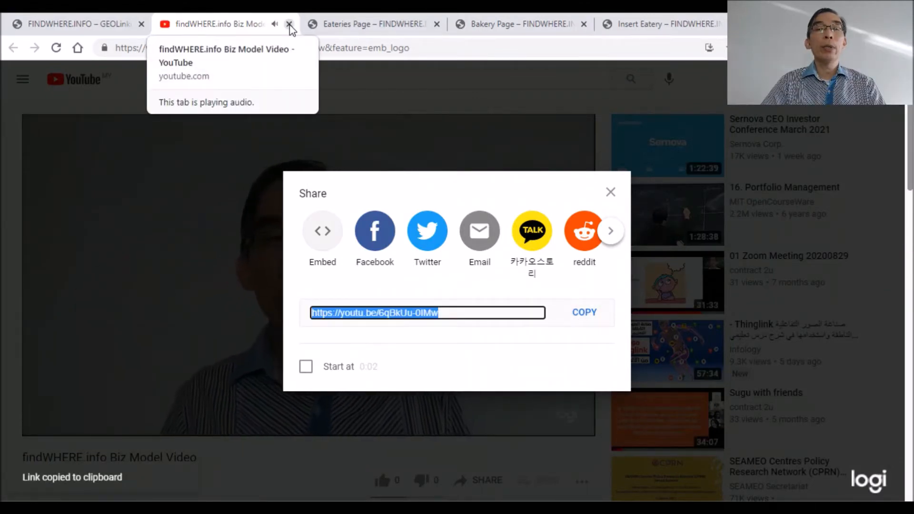
left_click(611, 192)
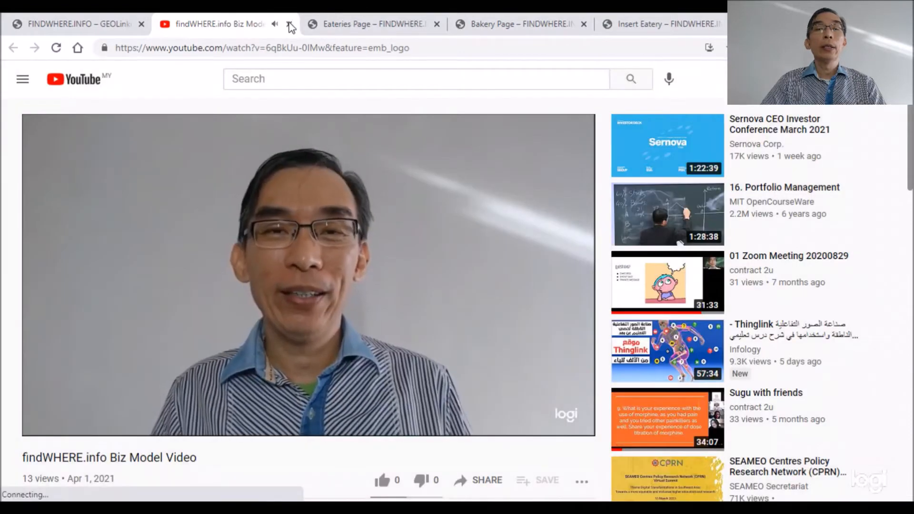
left_click(290, 23)
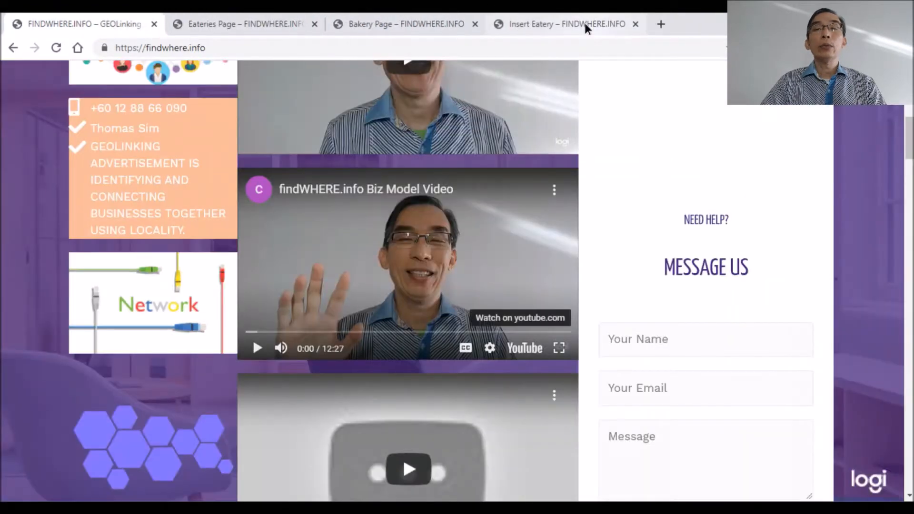
left_click(578, 24)
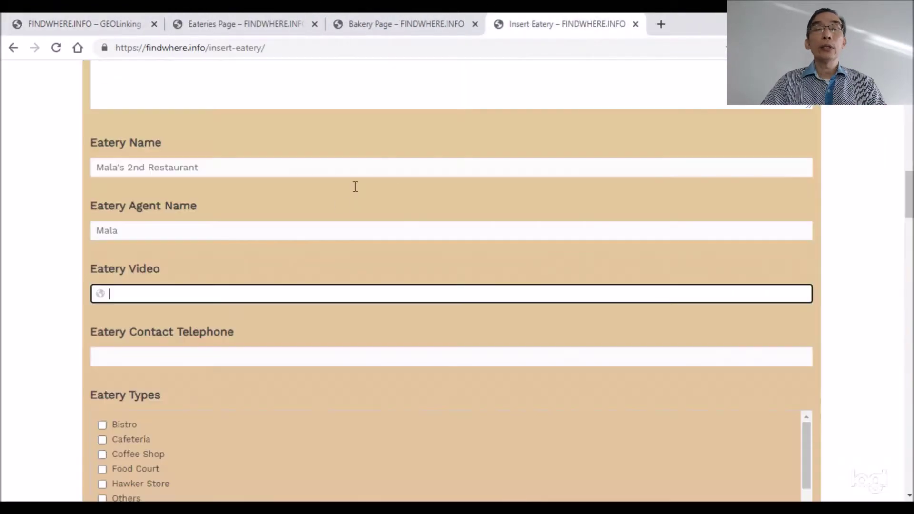
right_click(163, 296)
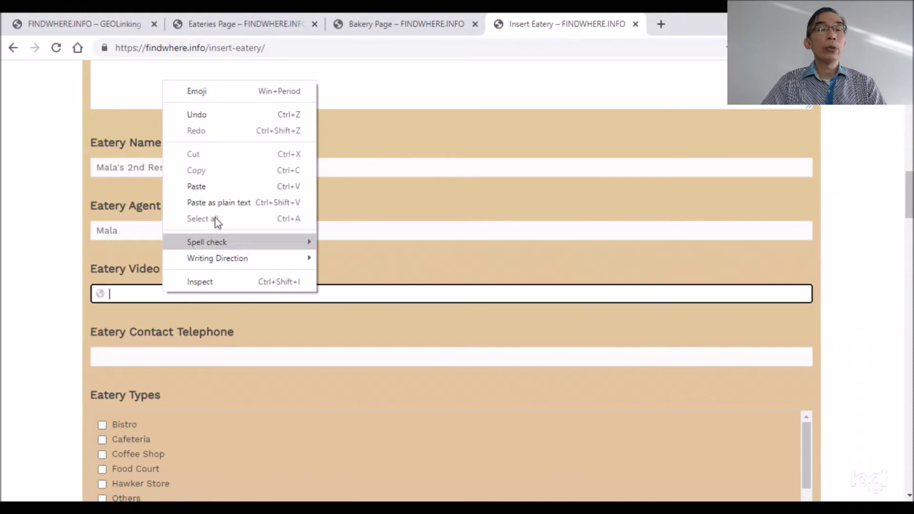
left_click(217, 186)
scroll(365, 287, "down", 3)
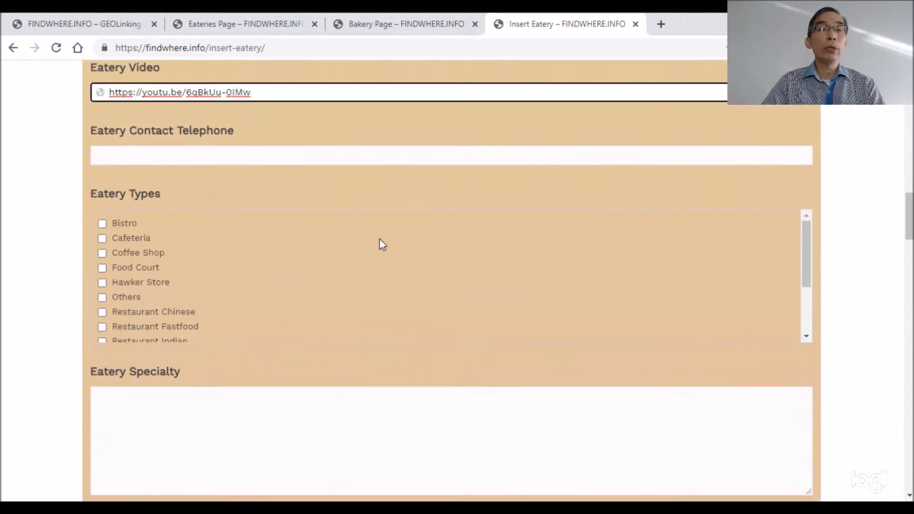
left_click(273, 153)
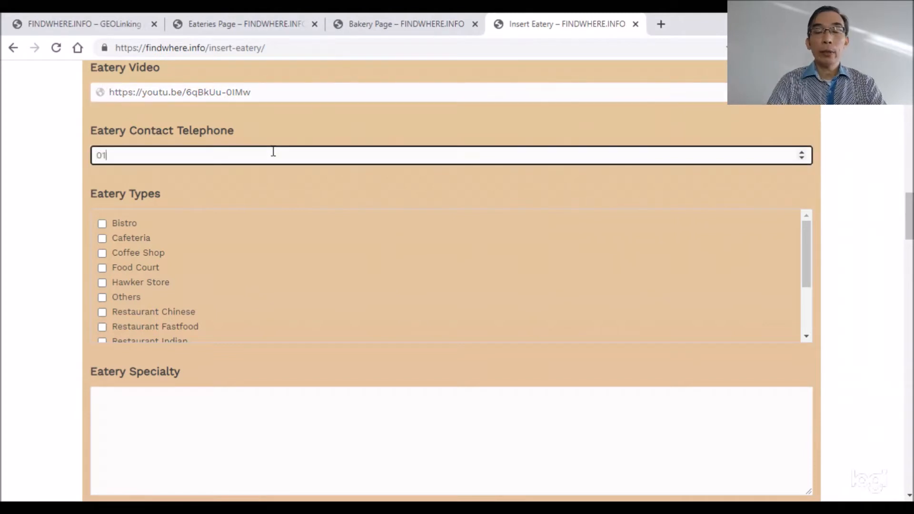
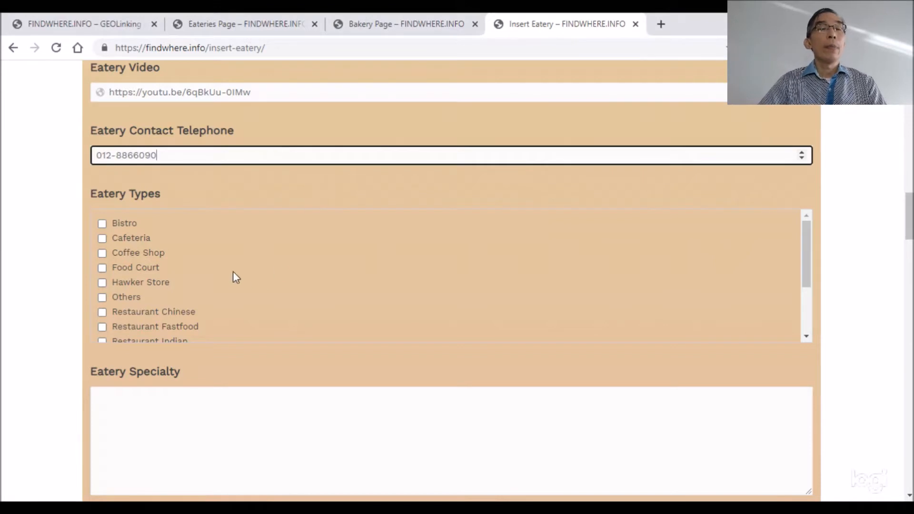
scroll(232, 271, "down", 2)
scroll(187, 268, "up", 2)
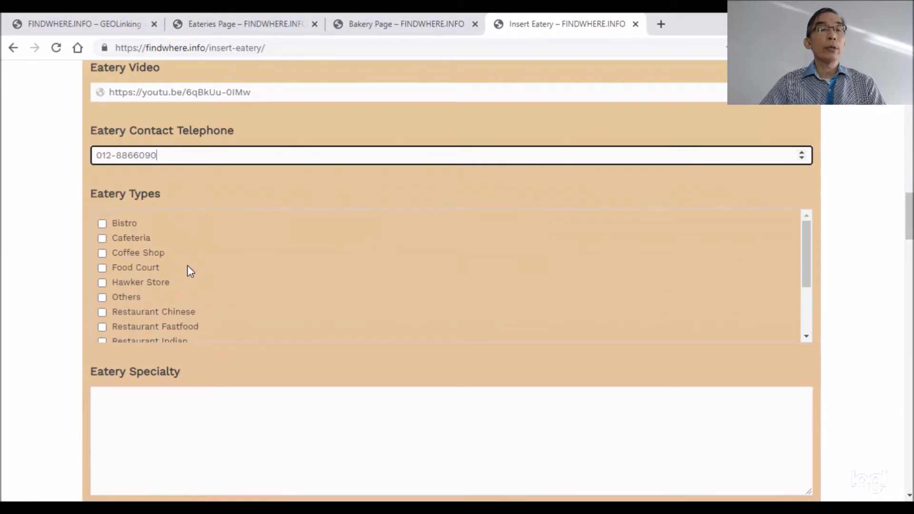
scroll(187, 270, "down", 3)
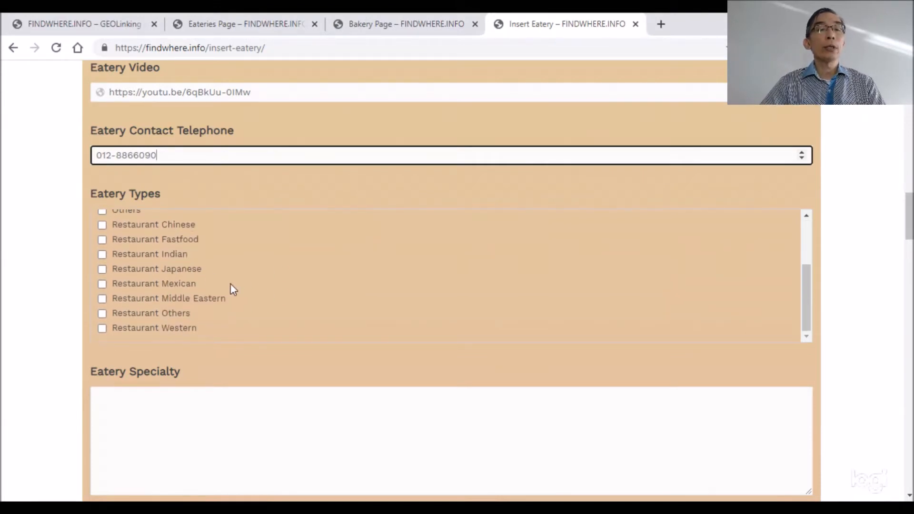
scroll(231, 289, "down", 2)
scroll(231, 283, "down", 1)
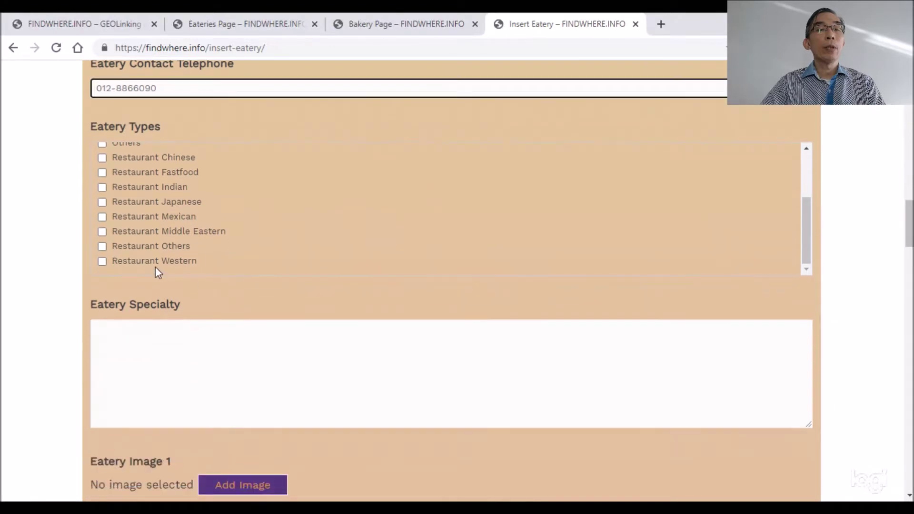
Step: Tick Restaurant Western as eatery type and set specialty to Bistro
left_click(102, 261)
left_click(187, 346)
type("Bistro")
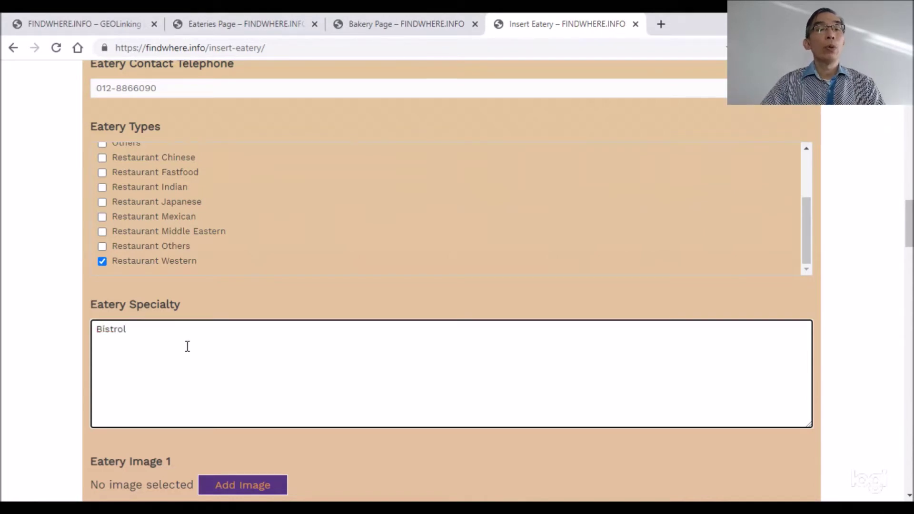
scroll(187, 346, "down", 2)
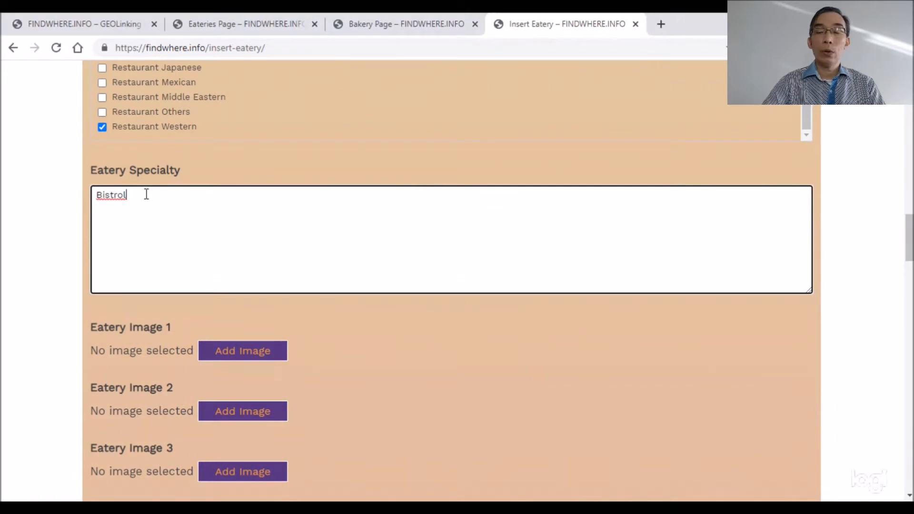
key("BackSpace")
scroll(146, 194, "down", 2)
scroll(147, 217, "down", 1)
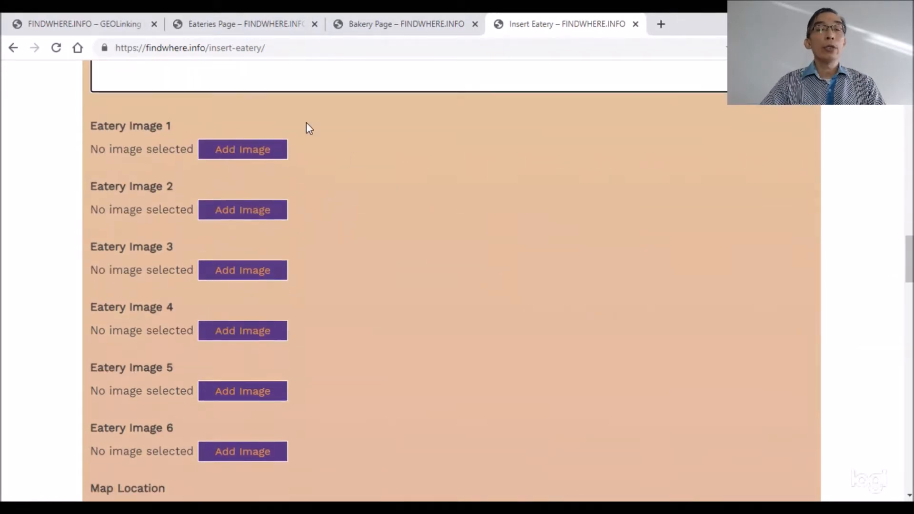
Step: Upload westernbistro2.jpg and set it as Eatery Image 1
left_click(238, 149)
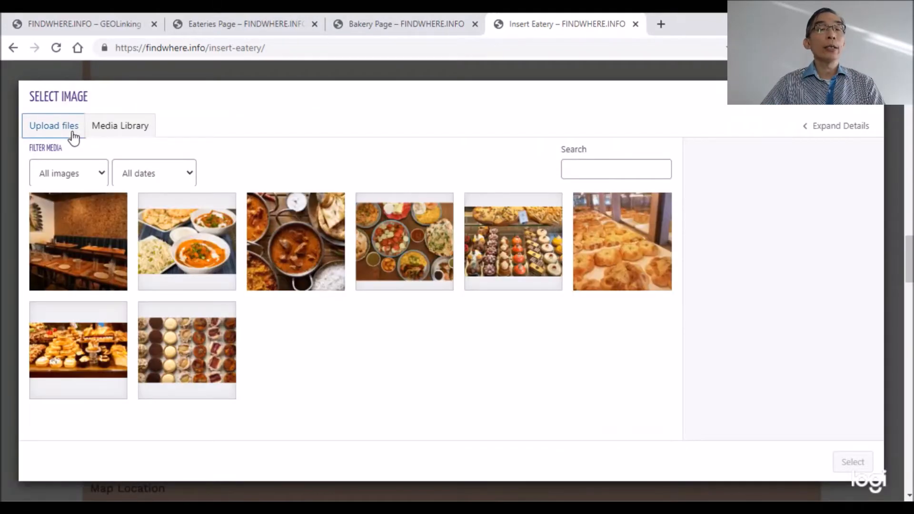
left_click(55, 126)
left_click(464, 297)
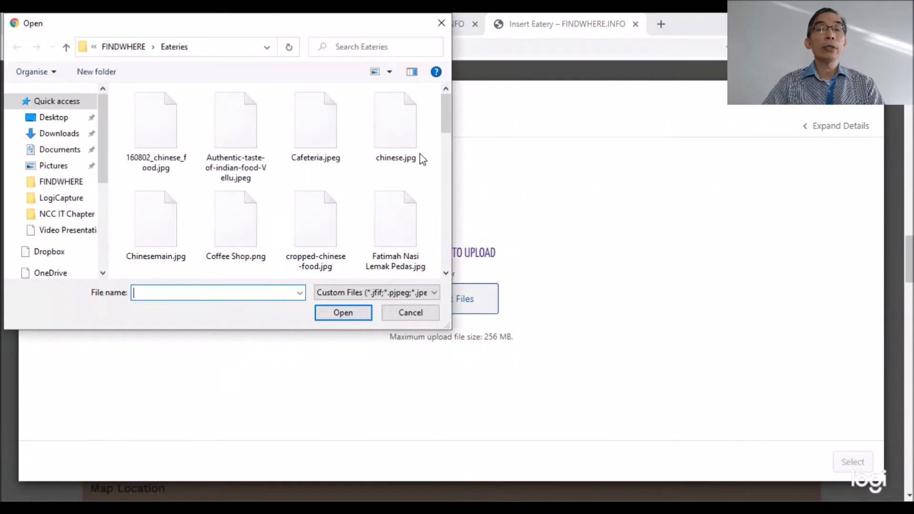
left_click_drag(447, 115, 449, 253)
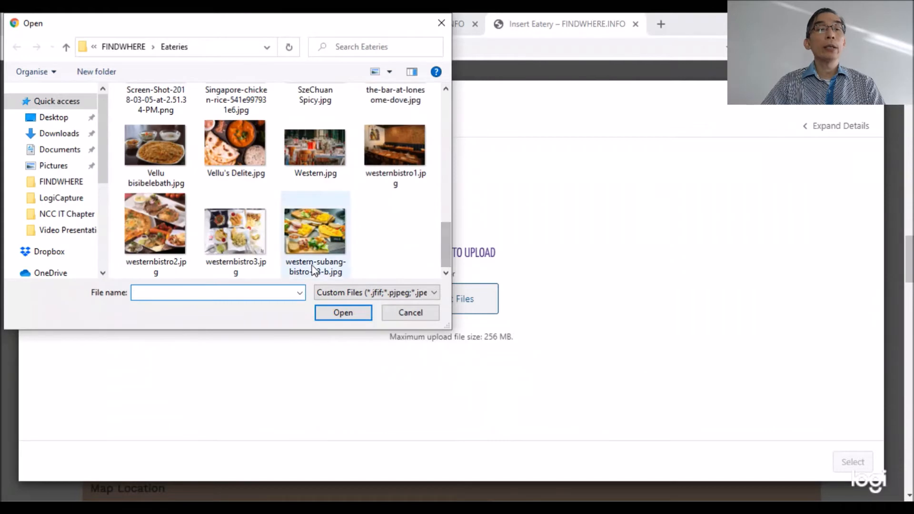
left_click(147, 224)
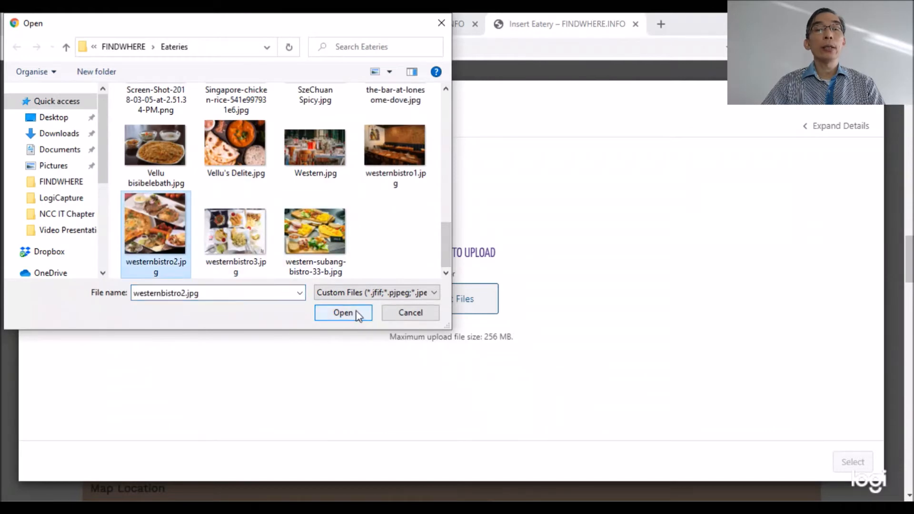
left_click(343, 312)
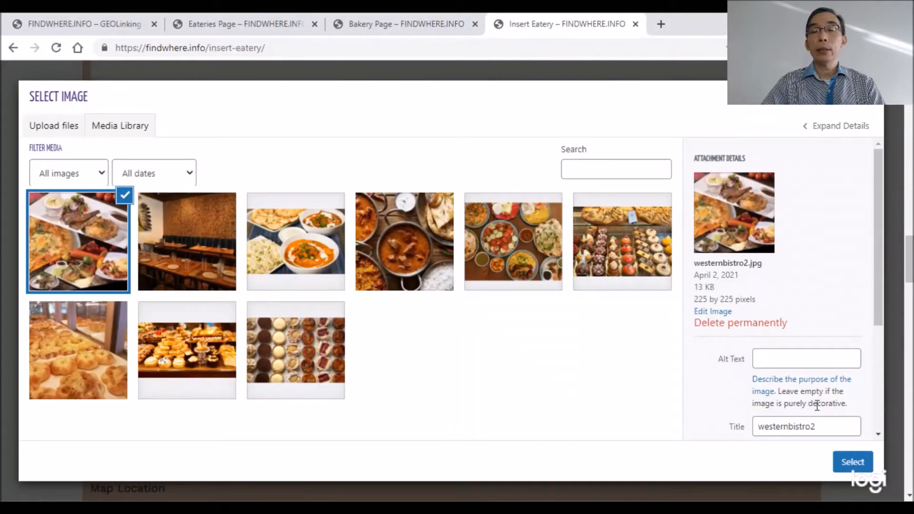
left_click(853, 462)
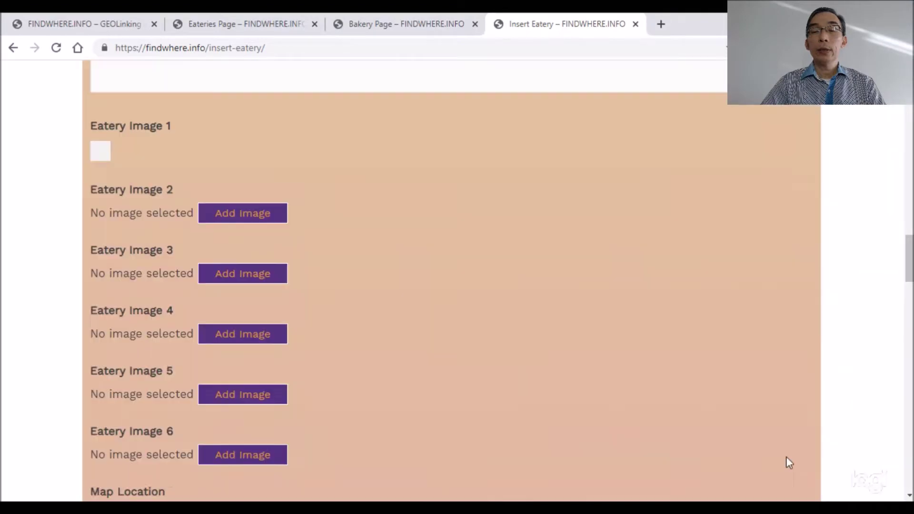
Step: Upload the Western dining-hall photo and set it as Eatery Image 2
left_click(243, 345)
left_click(54, 126)
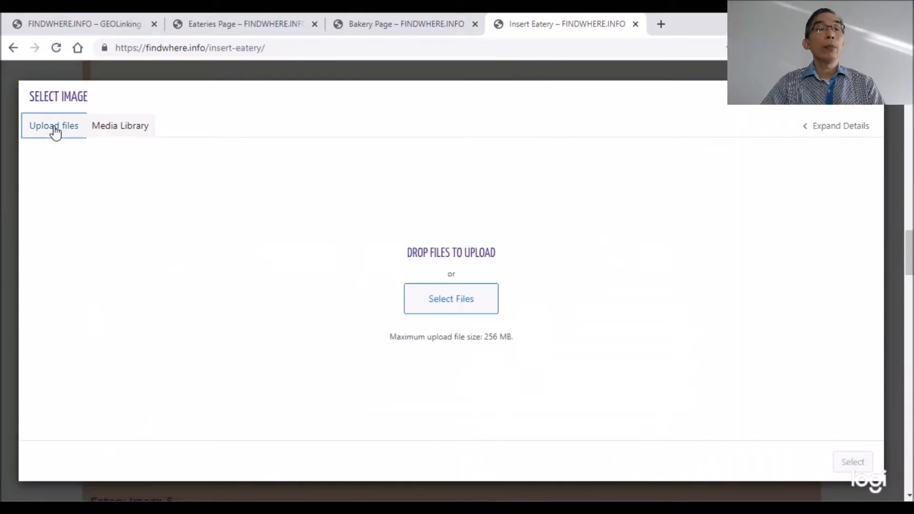
left_click(435, 292)
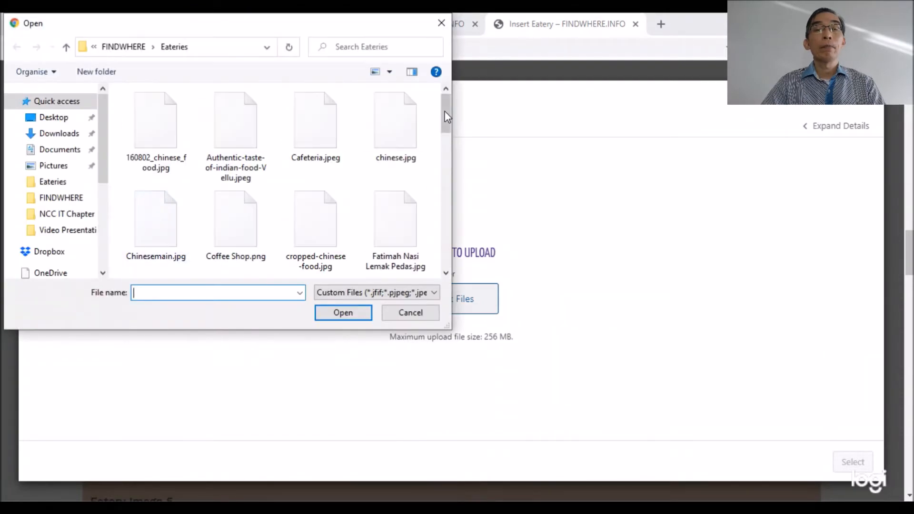
left_click_drag(445, 111, 443, 252)
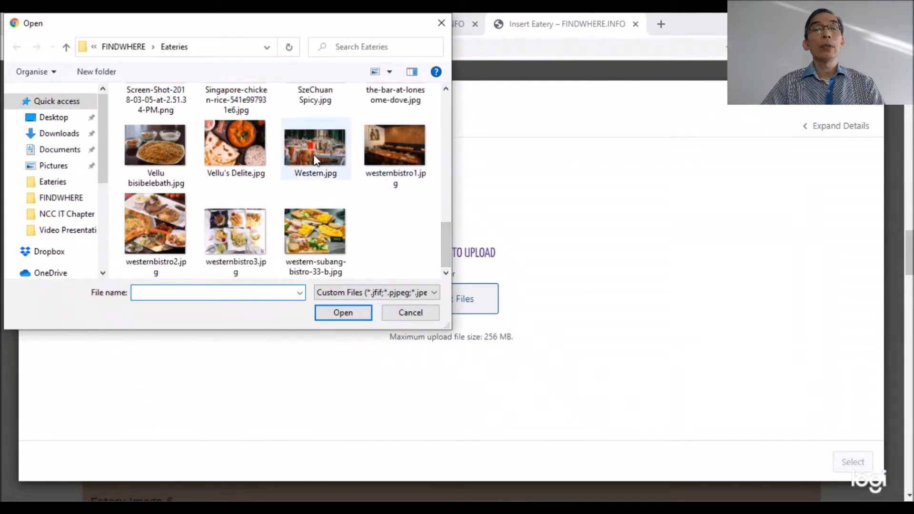
left_click(314, 159)
left_click(343, 313)
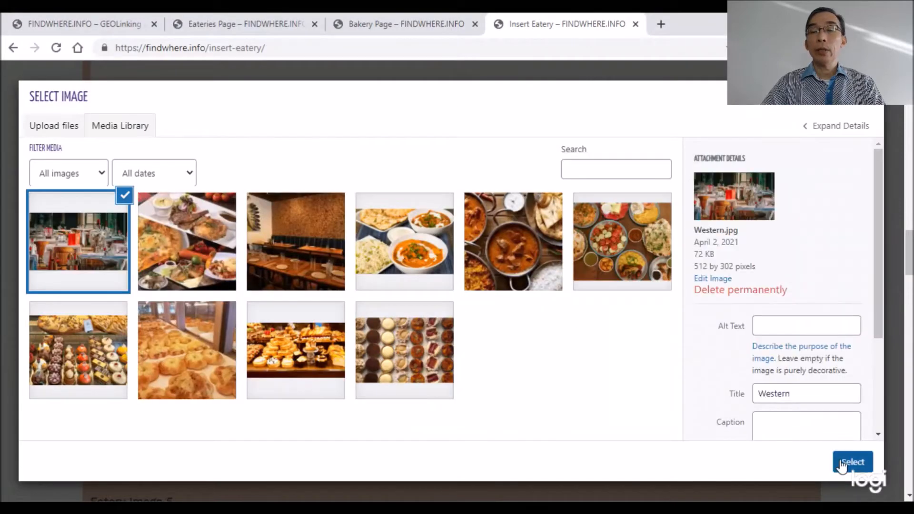
left_click(842, 464)
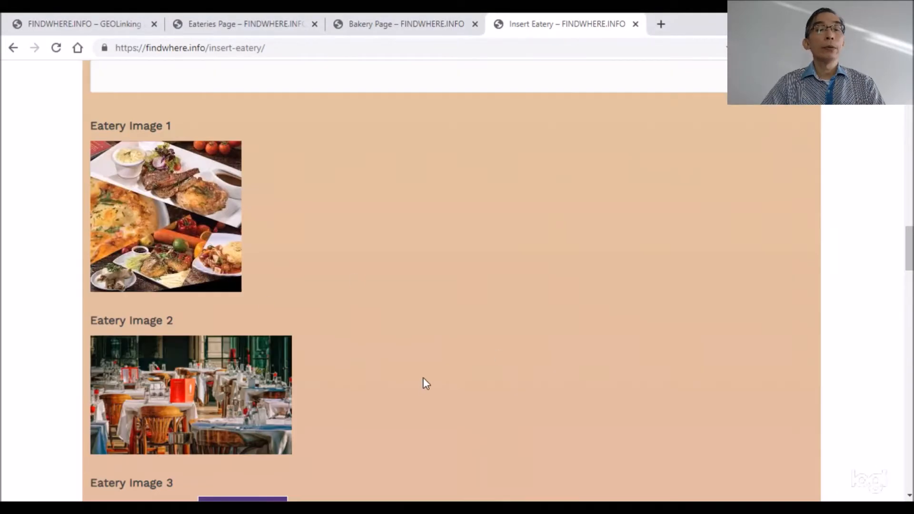
scroll(423, 378, "down", 2)
Step: Upload westernbistro3.jpg and set it as Eatery Image 3
left_click(266, 374)
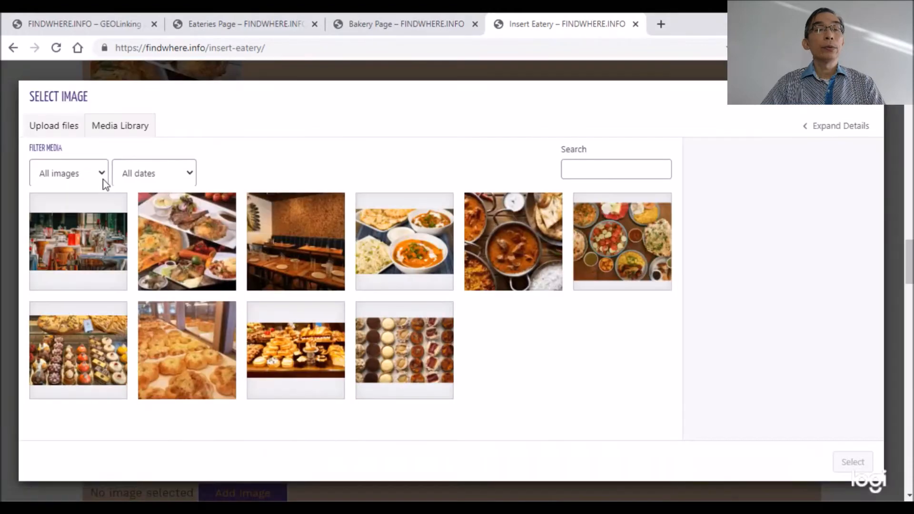
left_click(54, 126)
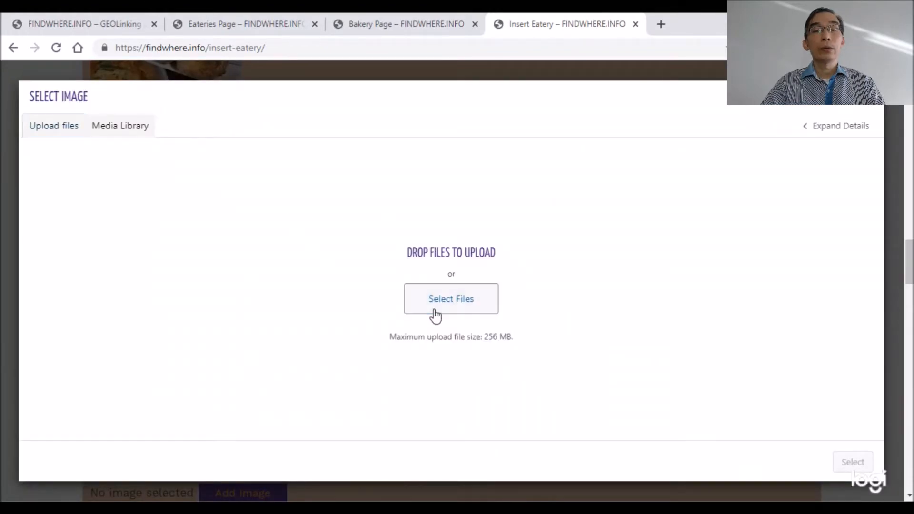
left_click(475, 298)
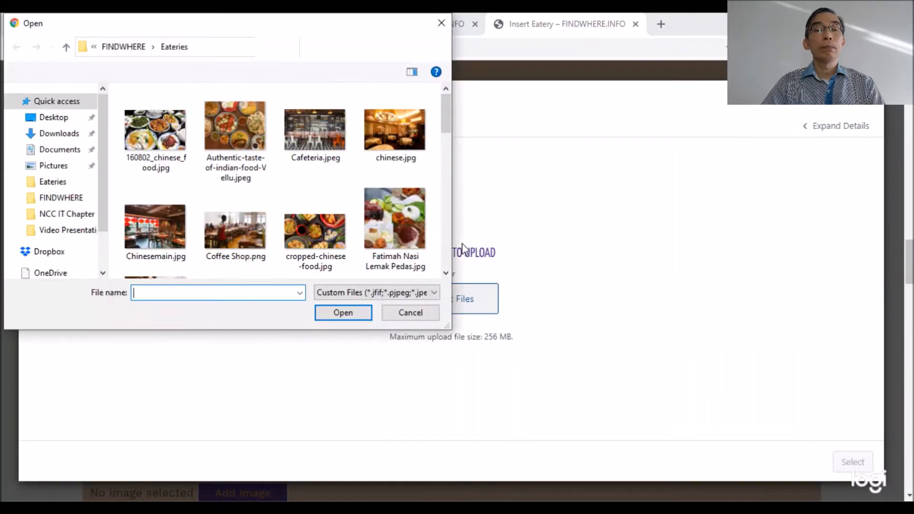
scroll(446, 242, "down", 5)
scroll(450, 254, "down", 5)
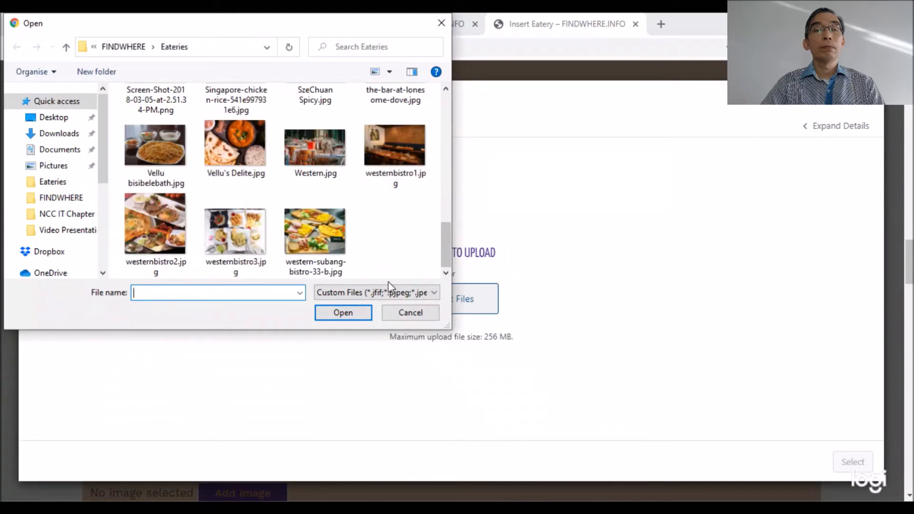
left_click(235, 232)
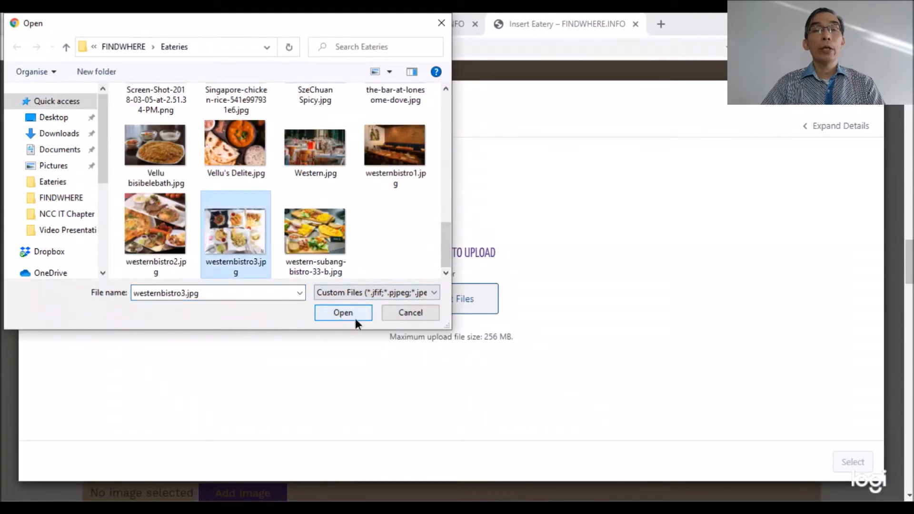
left_click(343, 313)
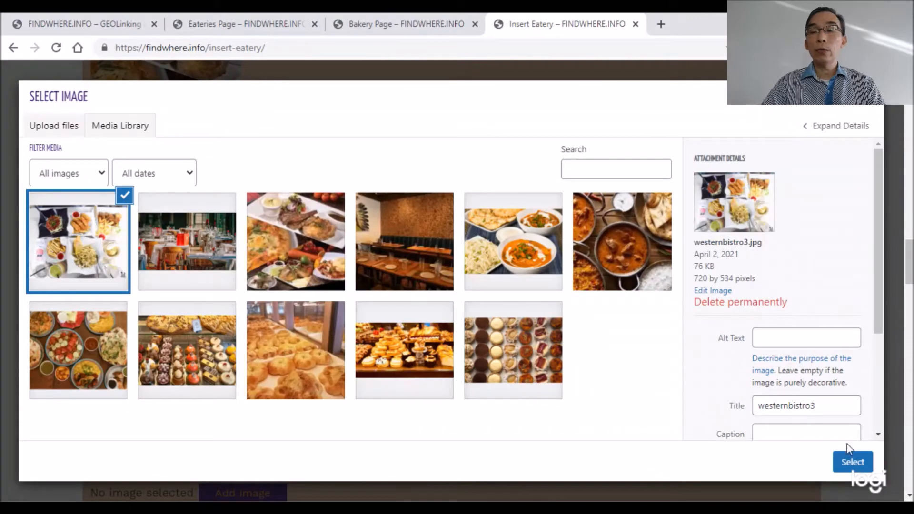
left_click(852, 460)
scroll(404, 265, "down", 2)
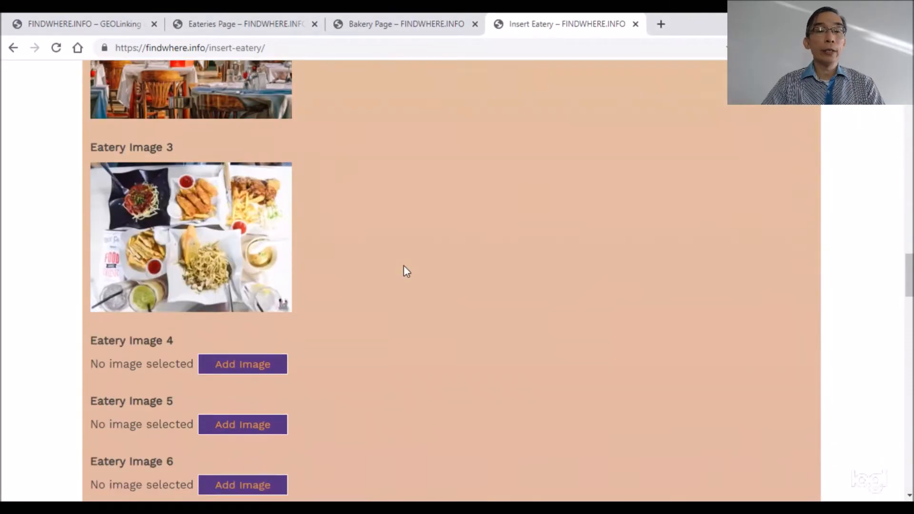
scroll(404, 265, "up", 3)
scroll(403, 264, "up", 3)
scroll(404, 266, "up", 1)
scroll(403, 265, "down", 3)
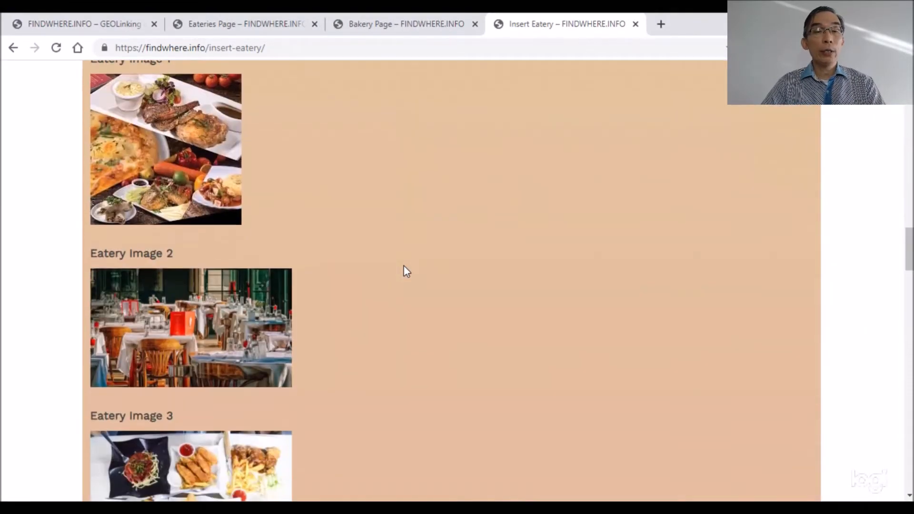
scroll(404, 264, "down", 3)
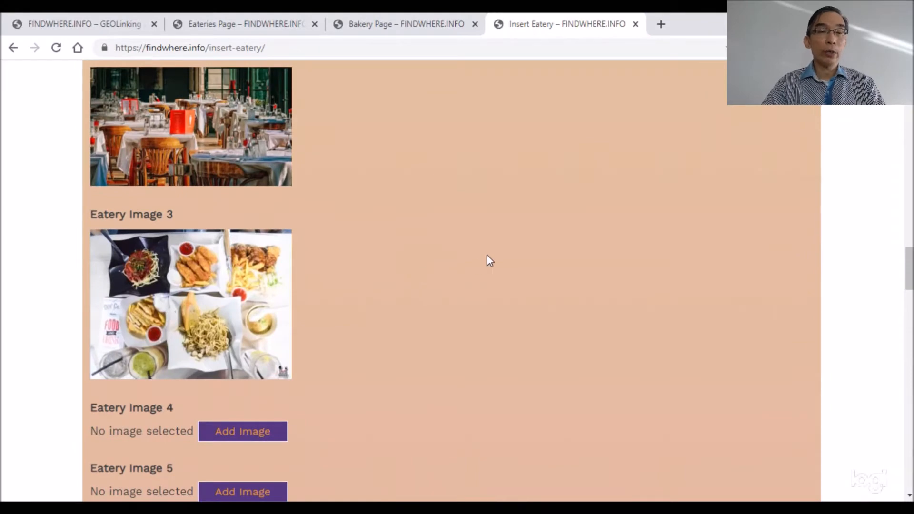
scroll(487, 254, "up", 5)
scroll(487, 255, "up", 5)
scroll(487, 255, "up", 5)
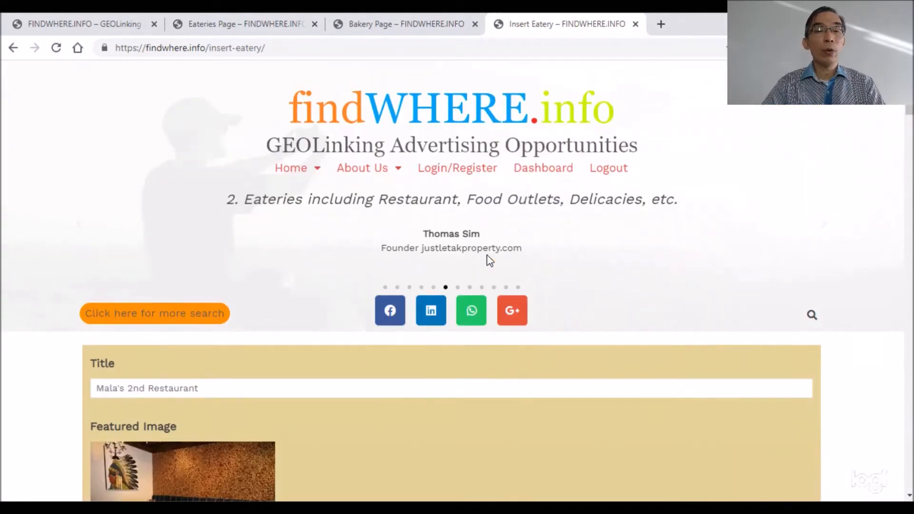
scroll(486, 259, "down", 5)
scroll(488, 253, "up", 2)
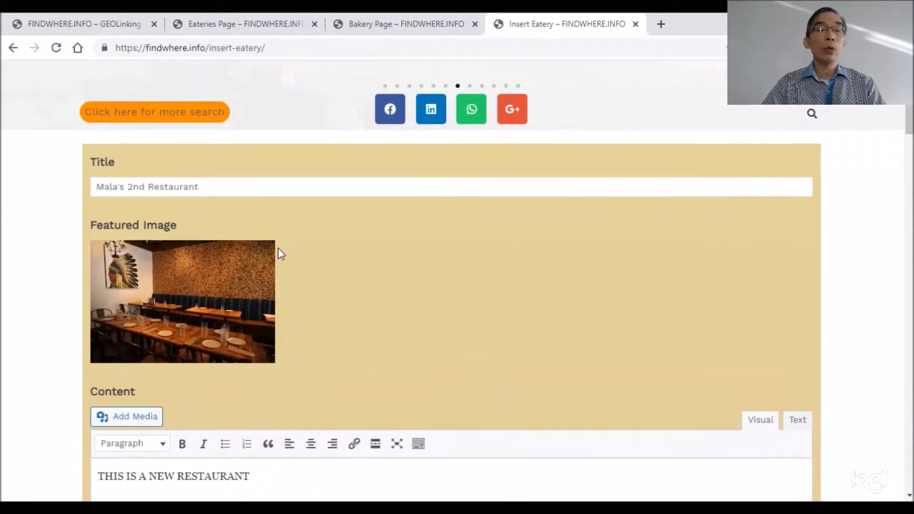
Step: Replace the featured image with the Western dining-hall photo from the library
left_click(268, 255)
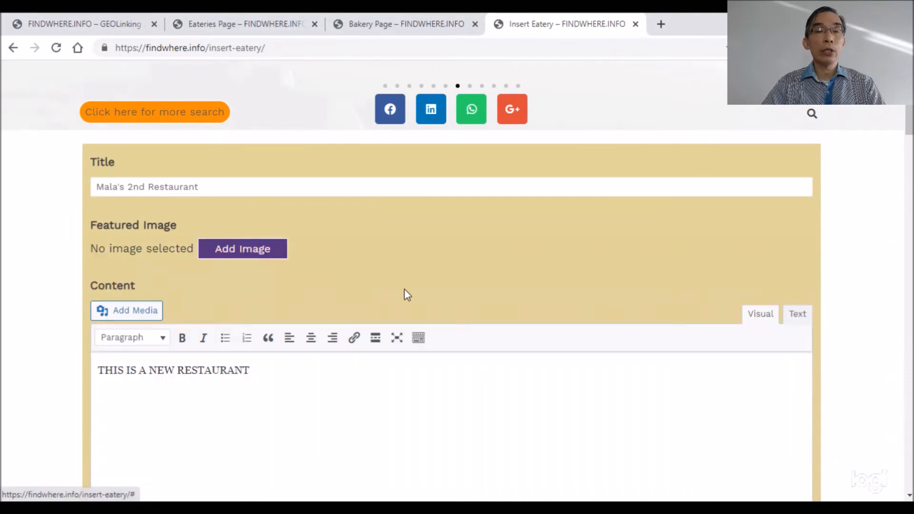
left_click(264, 249)
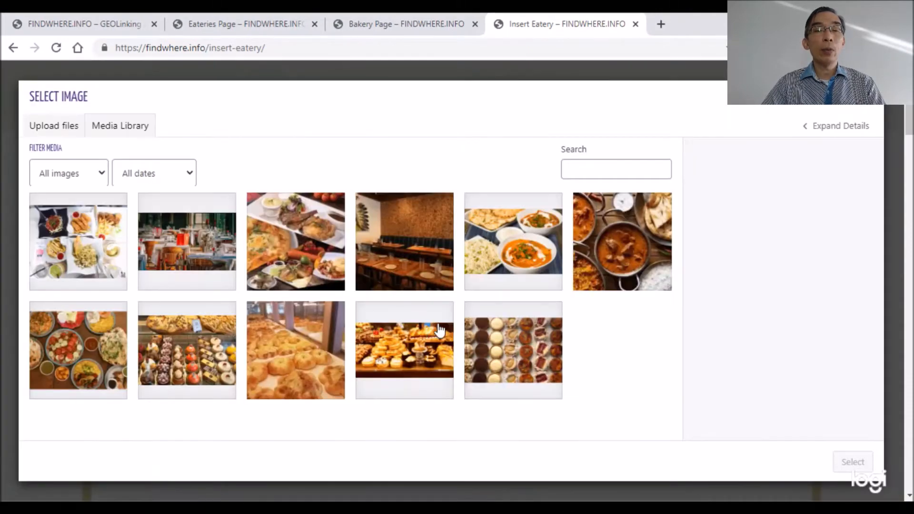
left_click(196, 259)
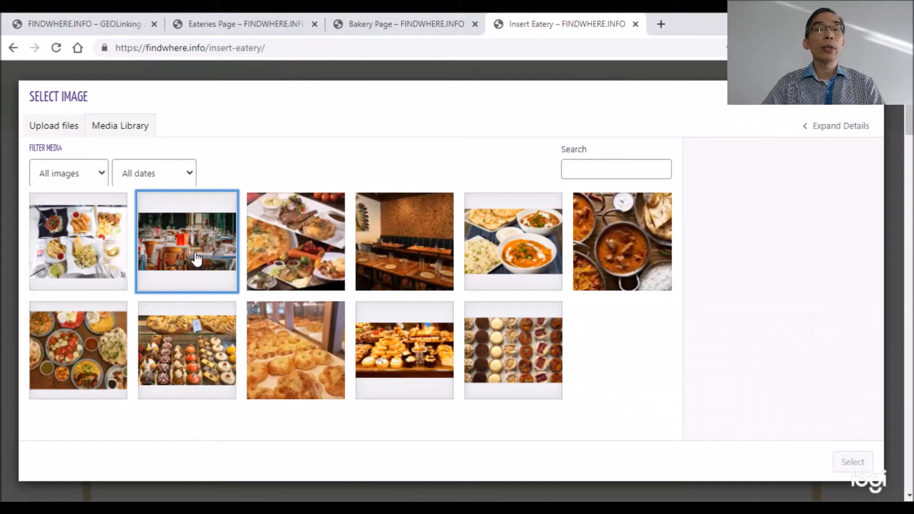
left_click(853, 461)
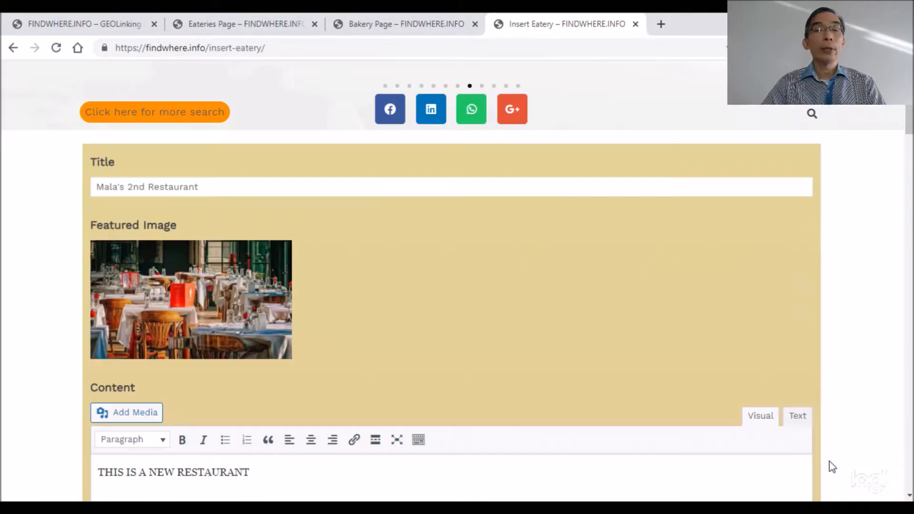
scroll(187, 308, "down", 5)
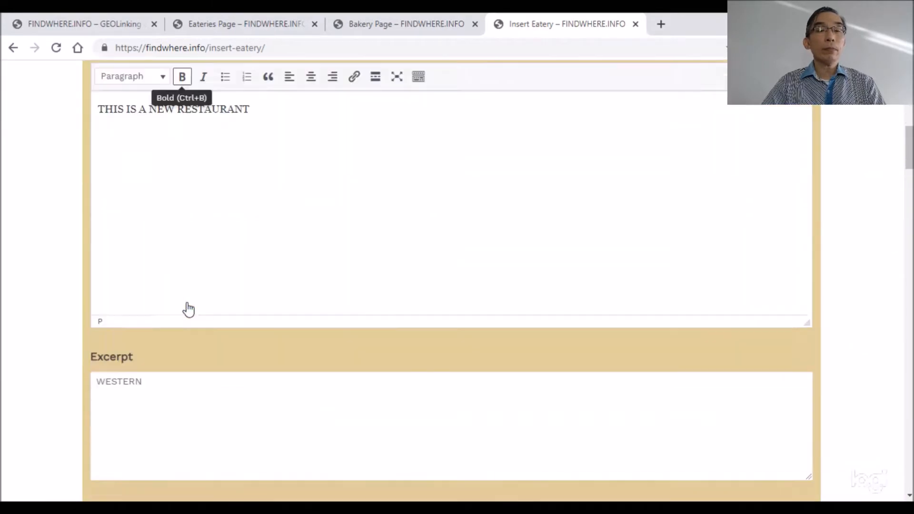
scroll(187, 308, "down", 8)
scroll(187, 308, "down", 5)
scroll(187, 308, "down", 5)
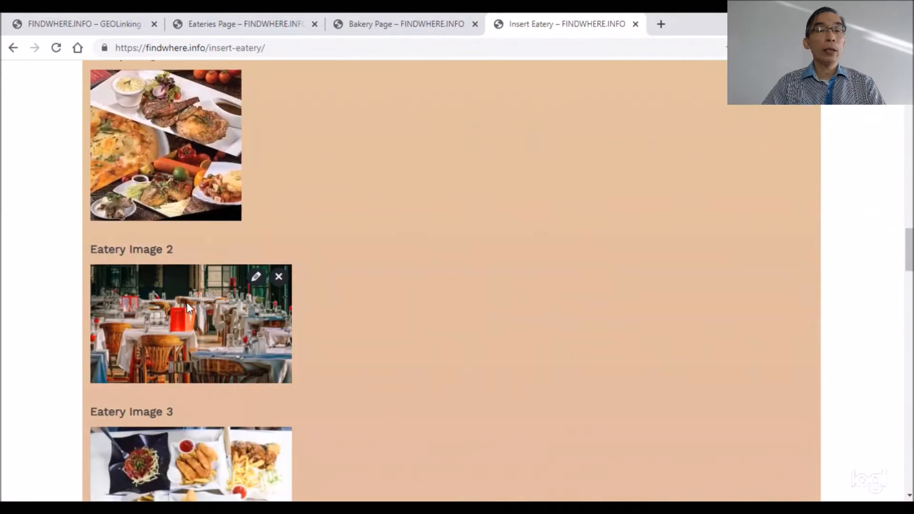
scroll(186, 302, "down", 2)
Step: Replace Eatery Image 2 with the wood-walled westernbistro1 interior photo
left_click(278, 210)
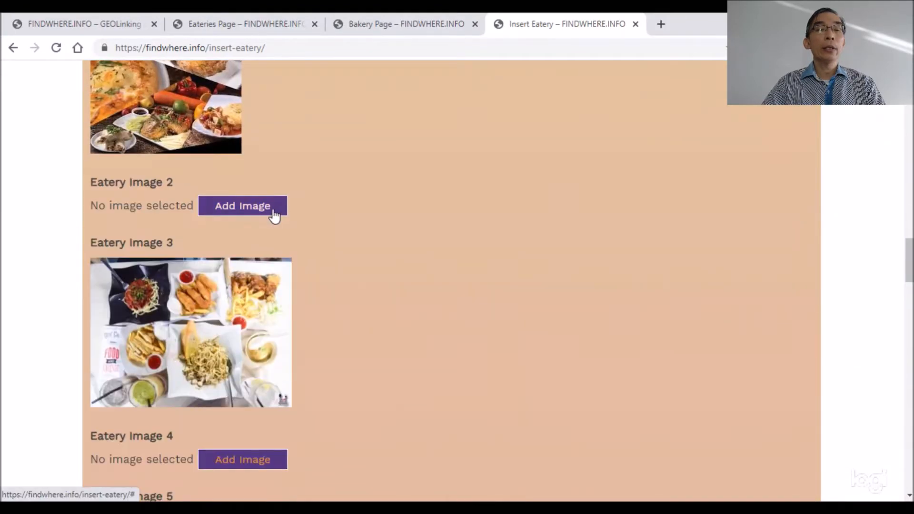
left_click(264, 210)
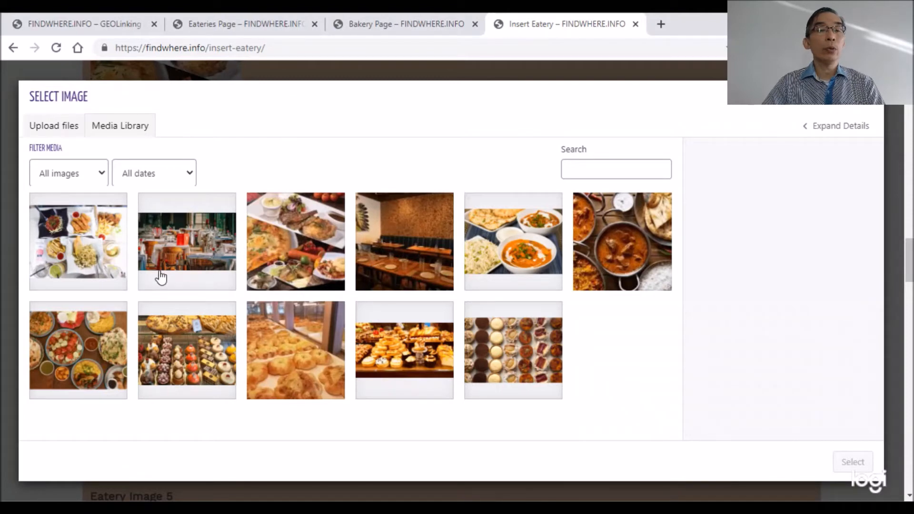
left_click(403, 275)
left_click(853, 461)
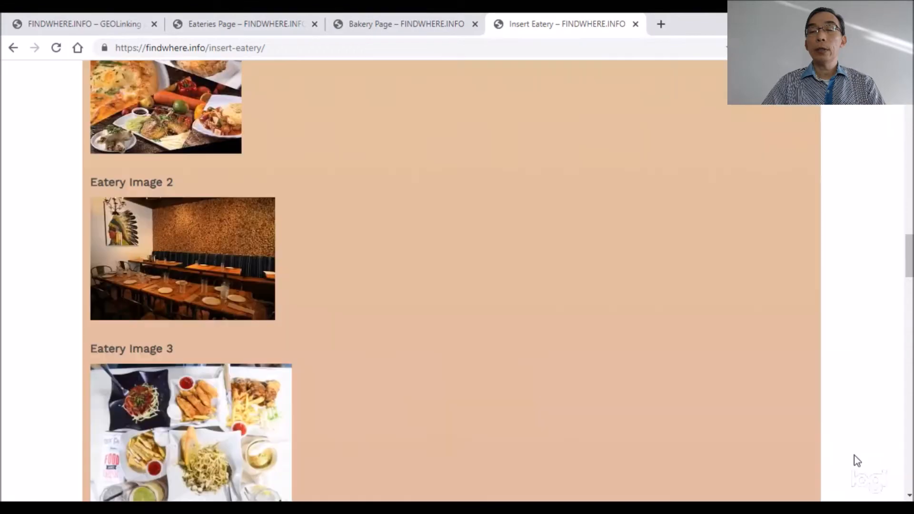
scroll(388, 311, "down", 5)
scroll(388, 310, "down", 3)
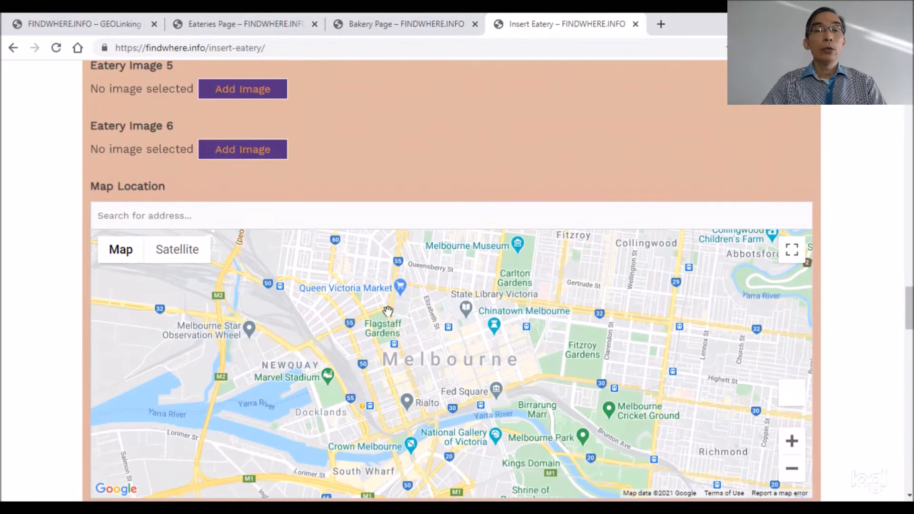
scroll(388, 285, "down", 2)
Step: Search 'mjc kuching' and set MJC Kuching as the map location
left_click(341, 150)
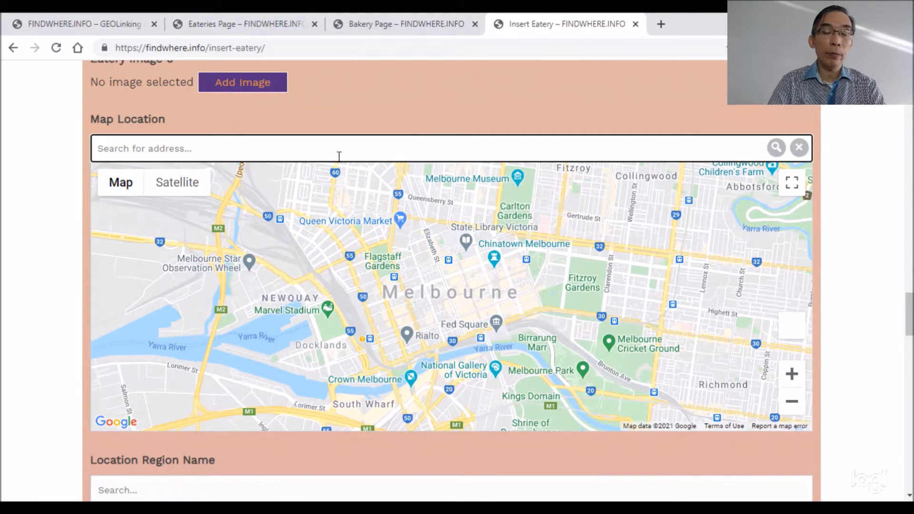
type("mjc")
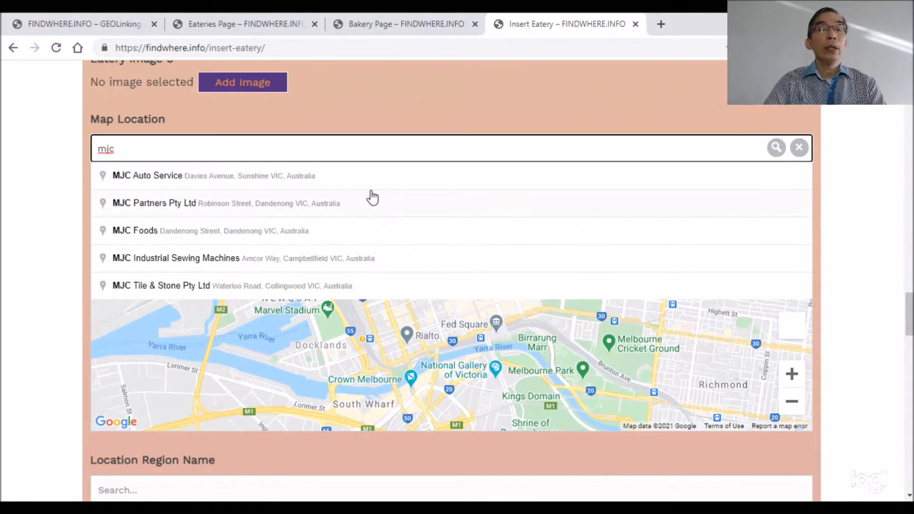
key("BackSpace")
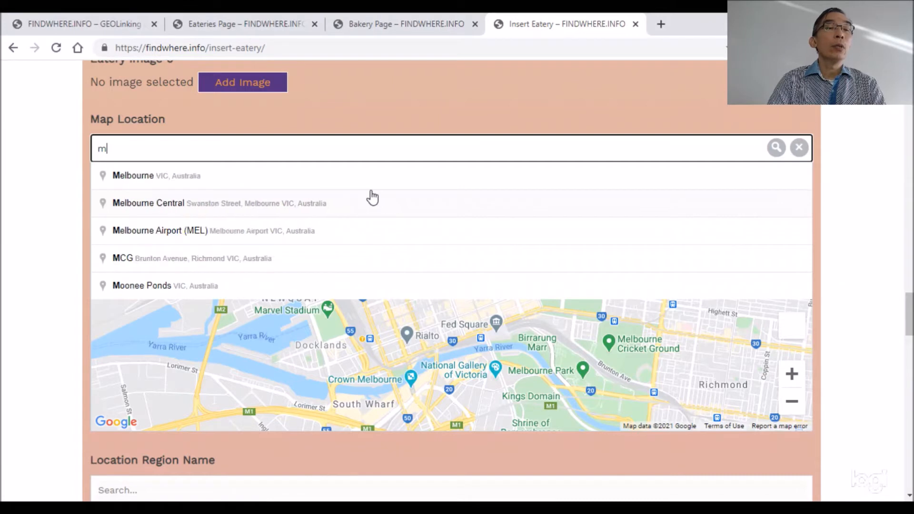
type("c")
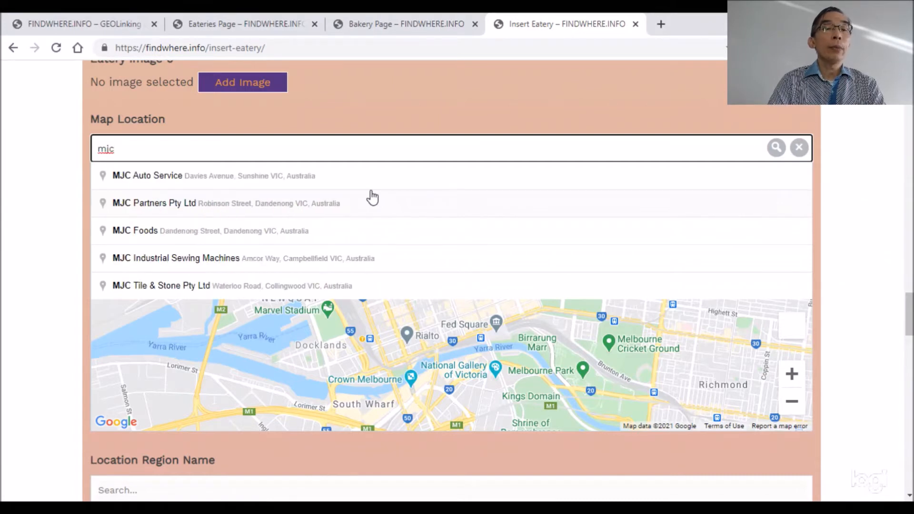
type(" kuching")
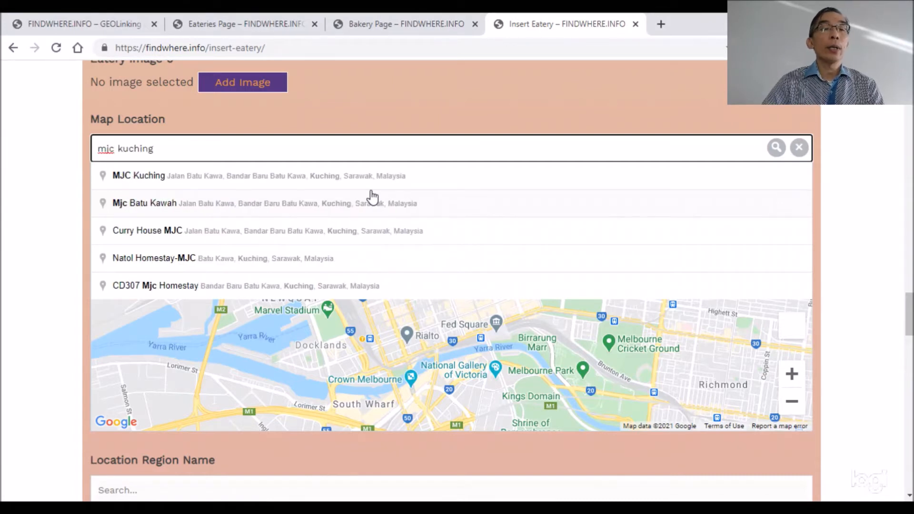
left_click(373, 180)
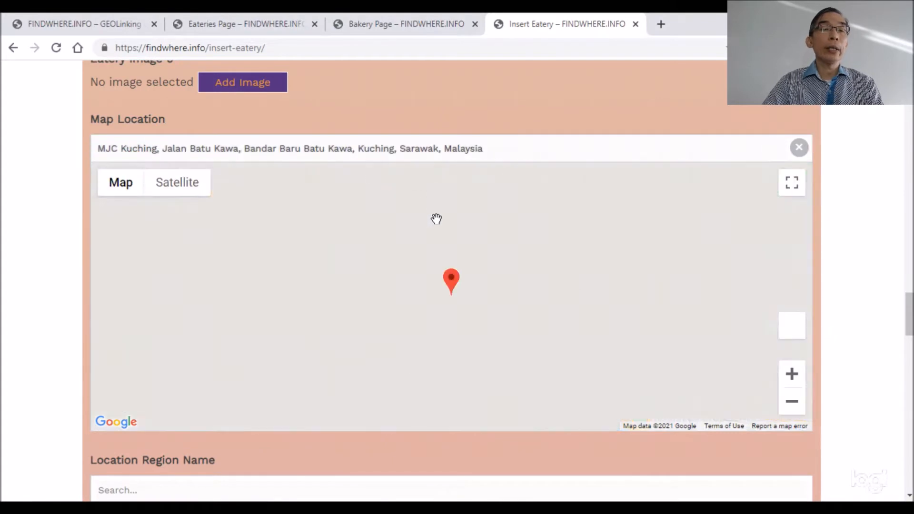
scroll(553, 307, "down", 2)
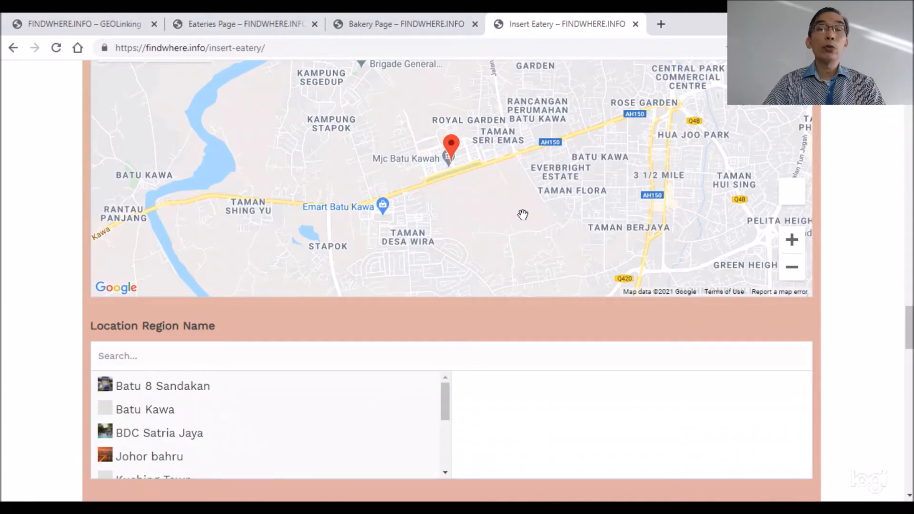
scroll(518, 219, "up", 3)
scroll(518, 219, "up", 2)
scroll(518, 219, "up", 3)
scroll(516, 214, "up", 2)
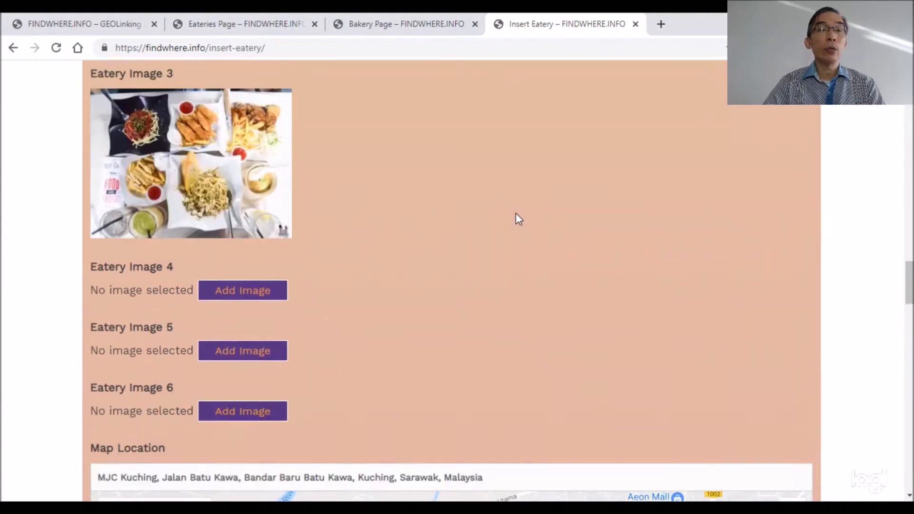
scroll(516, 213, "up", 2)
scroll(516, 213, "up", 1)
scroll(515, 213, "down", 6)
scroll(515, 212, "down", 3)
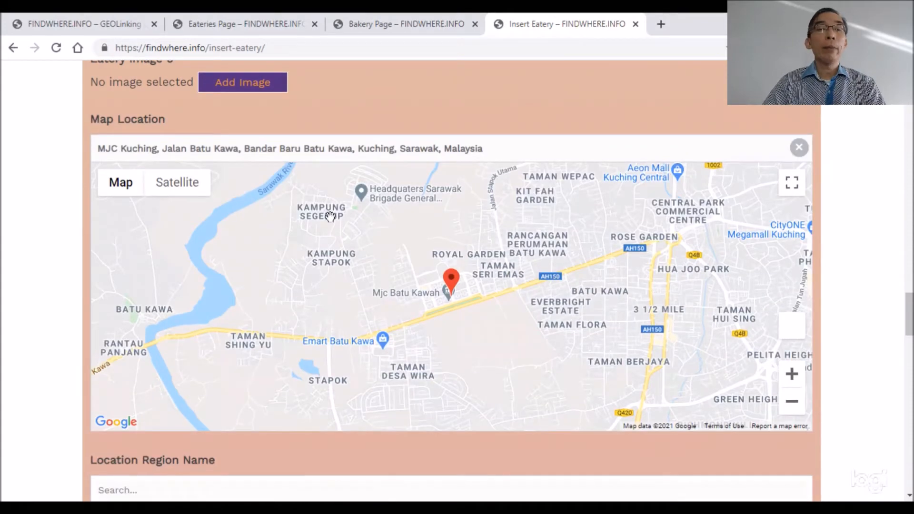
Step: In satellite view, move the marker to the eatery's exact spot in Bandar Baru Batu Kawa
left_click(177, 182)
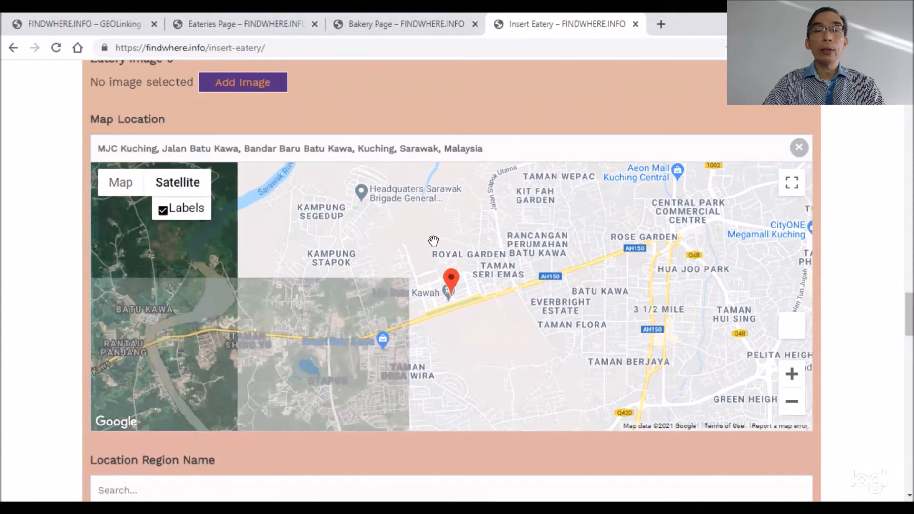
left_click(792, 374)
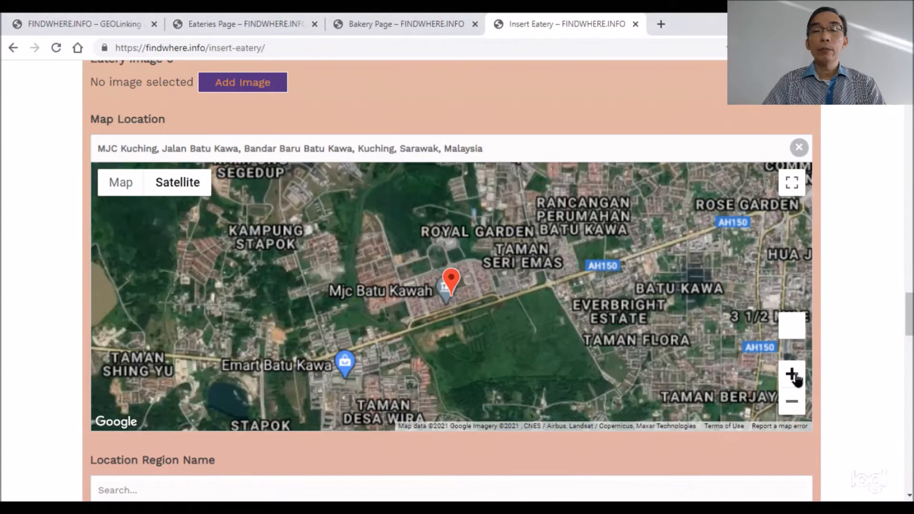
left_click(791, 374)
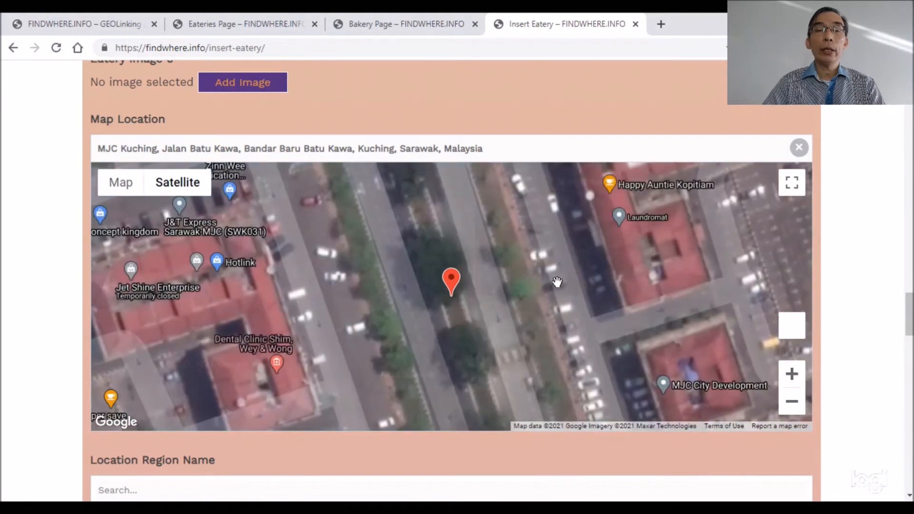
left_click(791, 402)
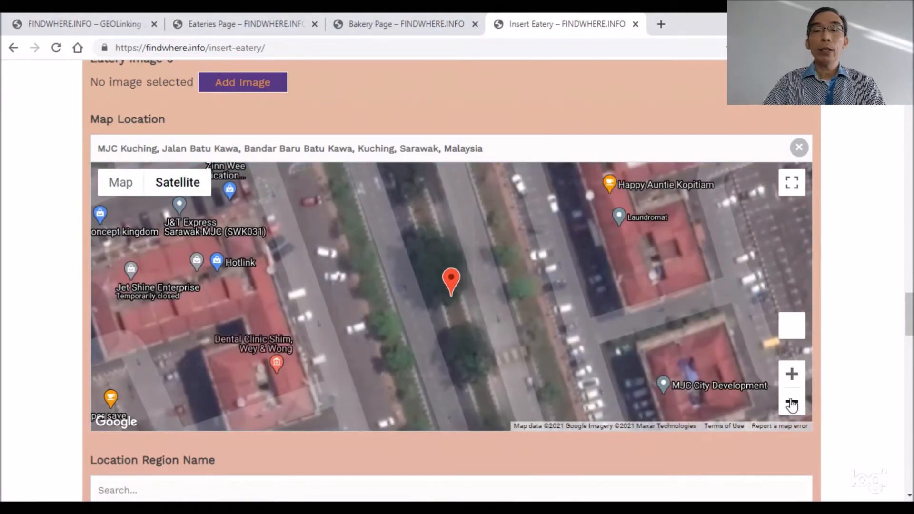
left_click(792, 401)
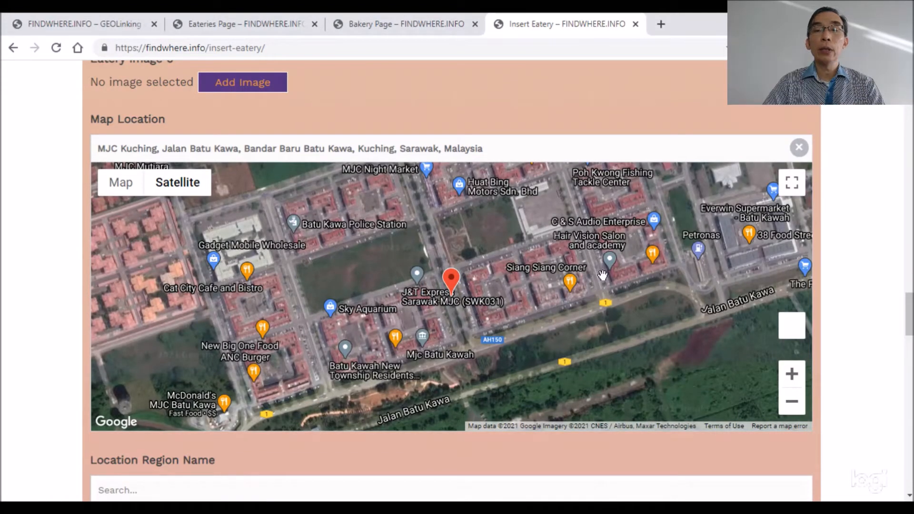
left_click(636, 272)
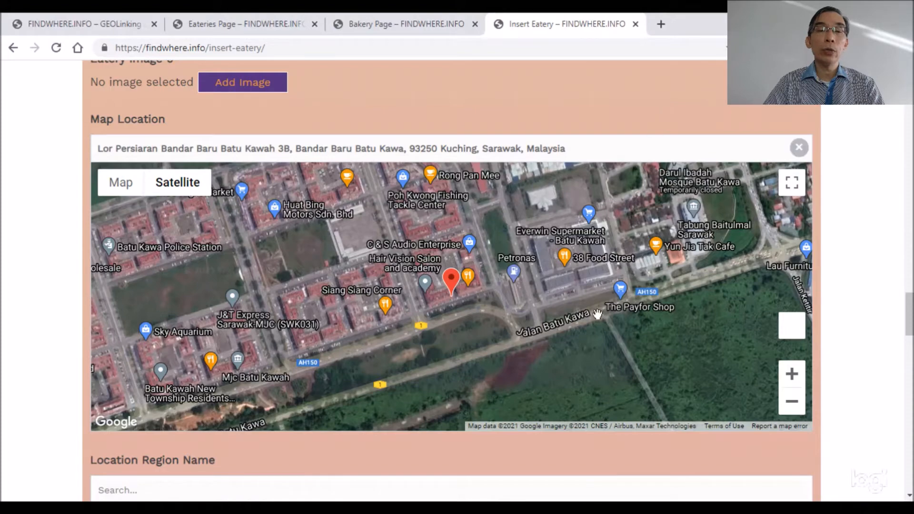
scroll(631, 377, "down", 4)
scroll(576, 354, "down", 3)
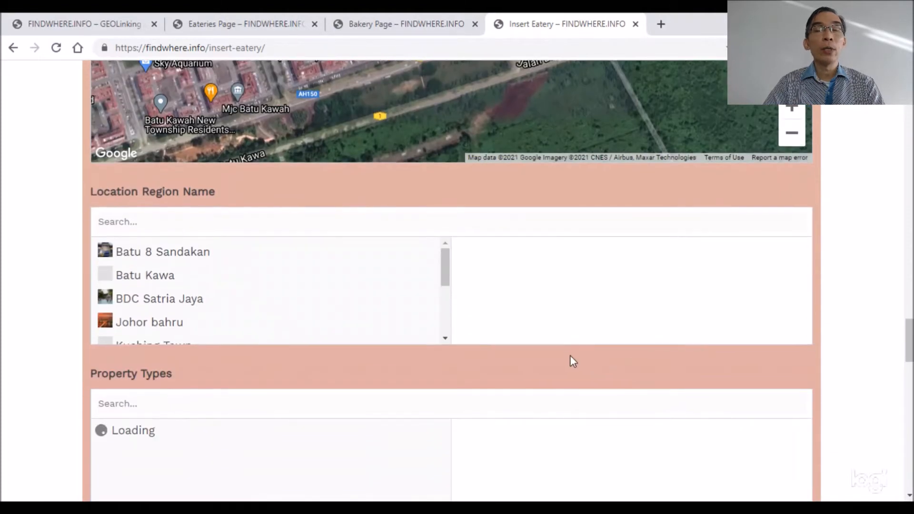
scroll(573, 349, "down", 1)
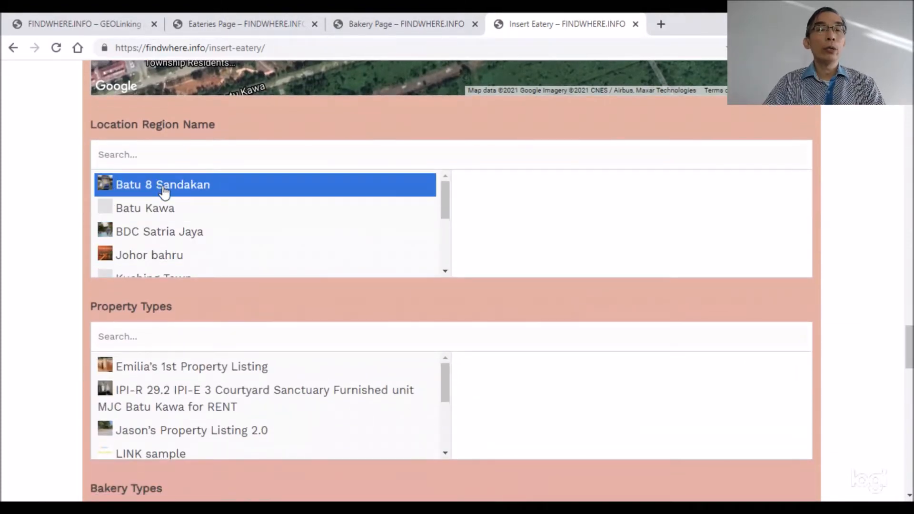
Step: Choose Batu Kawa as the eatery's location region name
left_click(173, 209)
left_click_drag(443, 197, 445, 229)
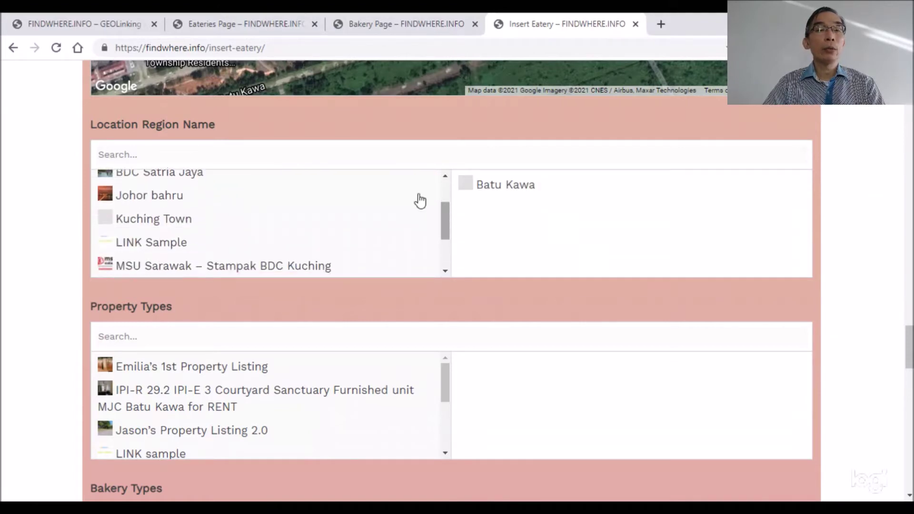
left_click(291, 154)
type("mic")
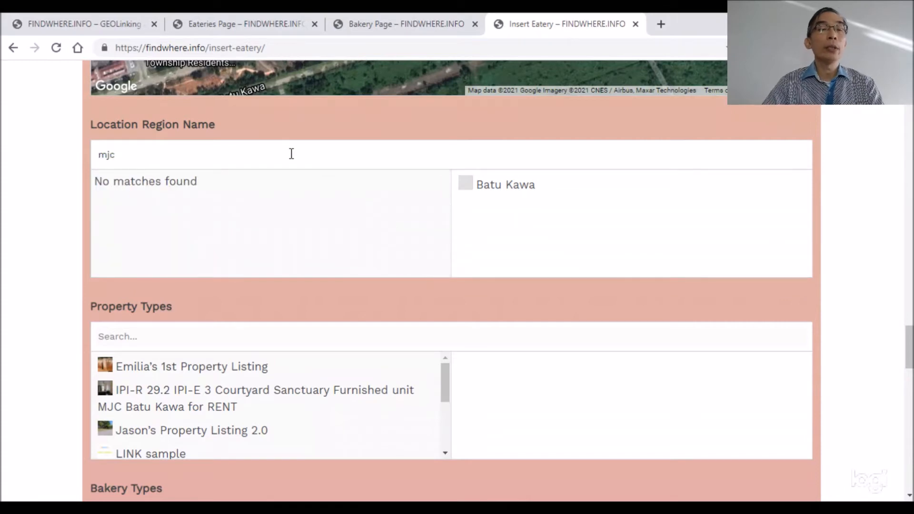
scroll(370, 207, "down", 1)
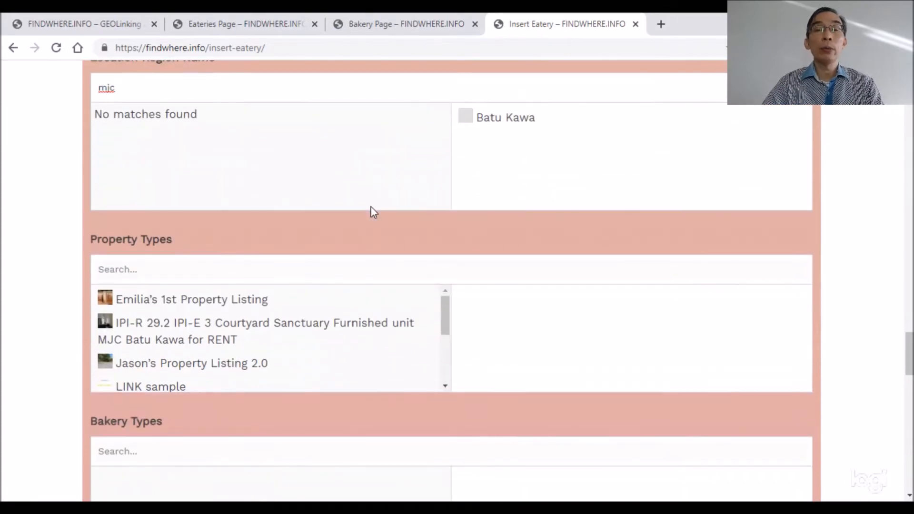
left_click(506, 119)
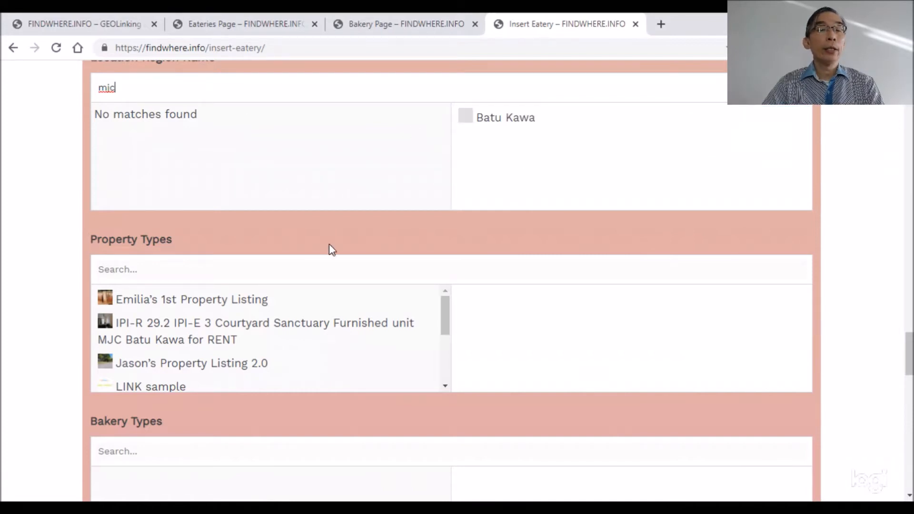
scroll(329, 249, "down", 2)
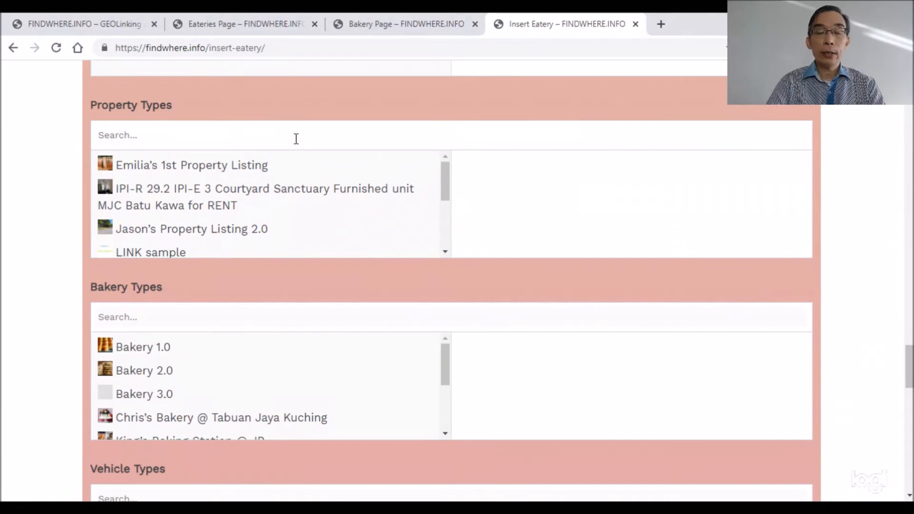
type("mjc")
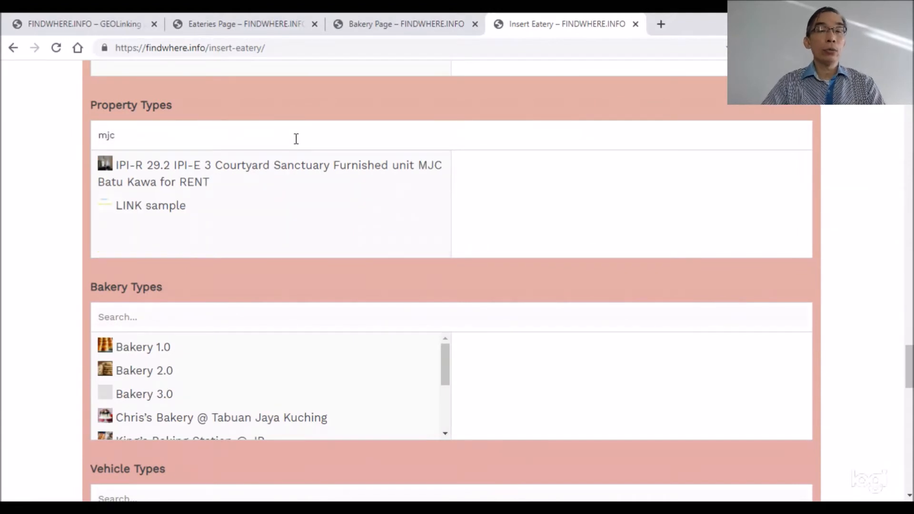
Step: Link the IPI-R 29.2 Courtyard Sanctuary MJC Batu Kawa rental property to the eatery
left_click(260, 181)
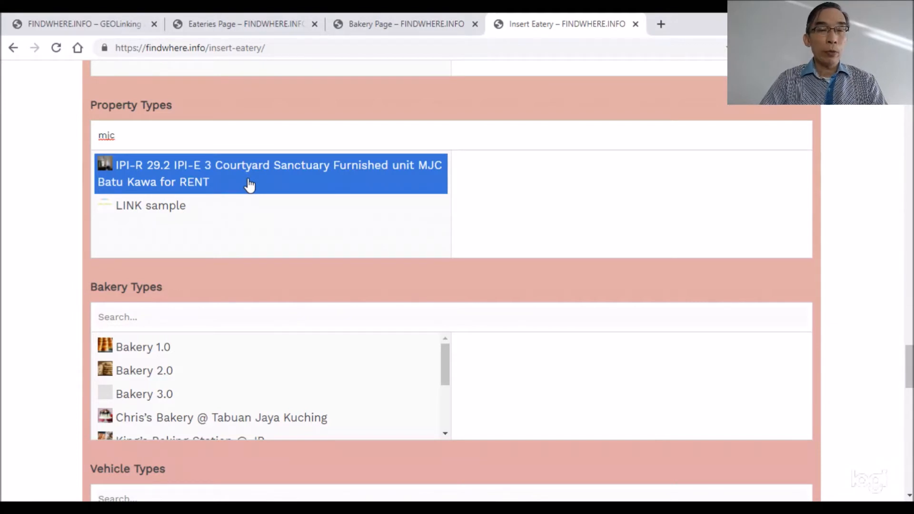
double_click(249, 184)
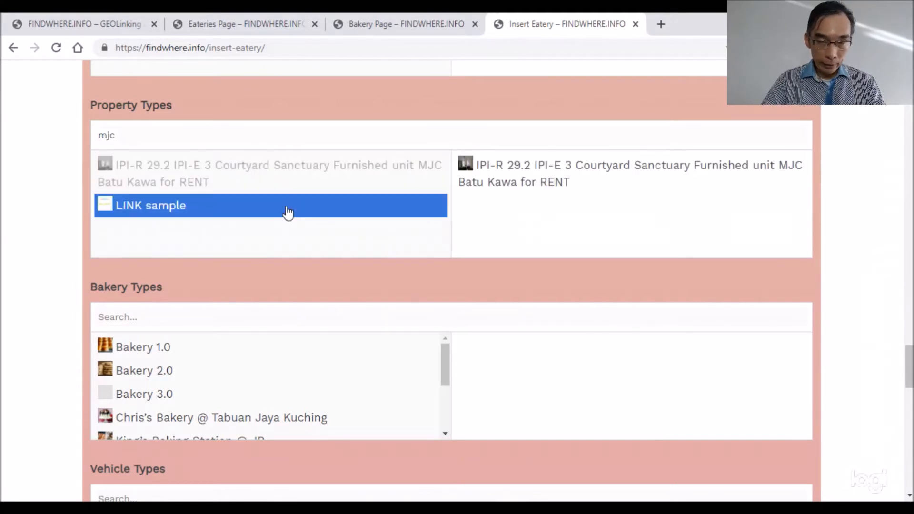
scroll(284, 225, "down", 1)
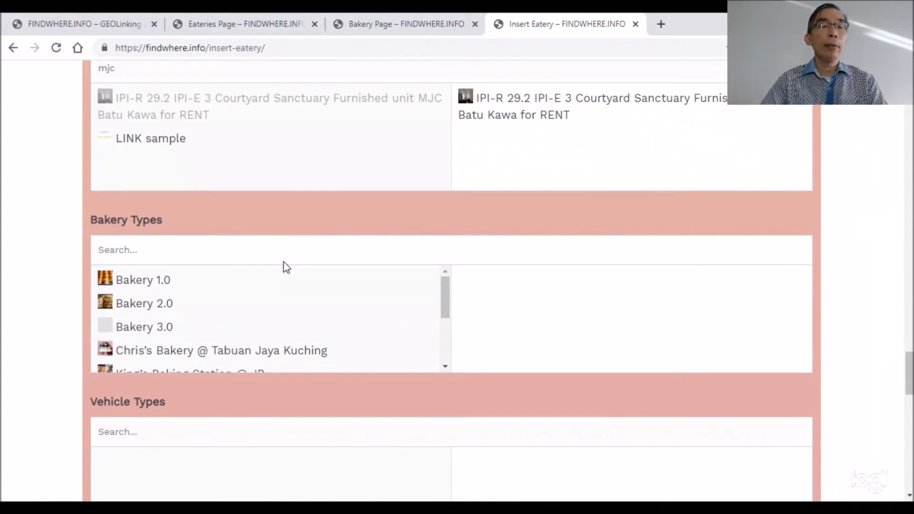
Step: Link Mala's Baking Store, Mala's Special Baking House @ MJC Kuching and Mala's 3rd Bakery
left_click(284, 251)
type("mala")
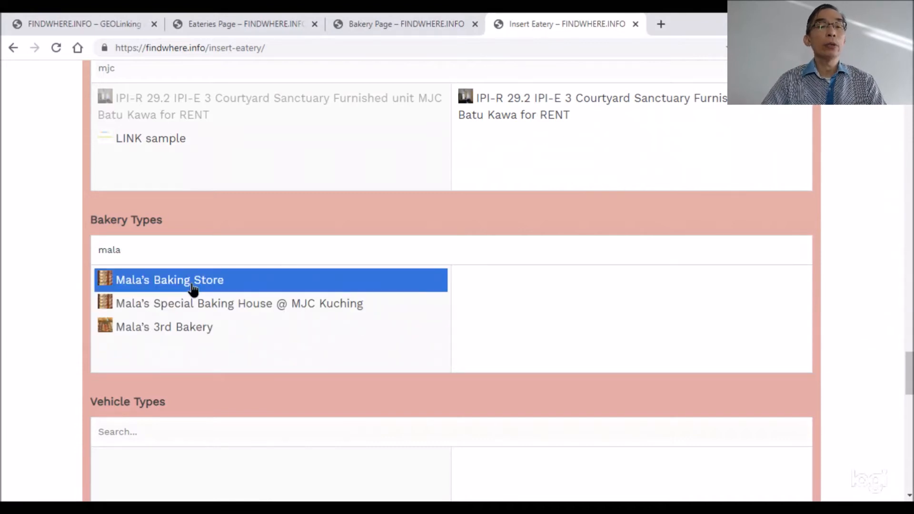
left_click(195, 284)
left_click(179, 305)
left_click(173, 327)
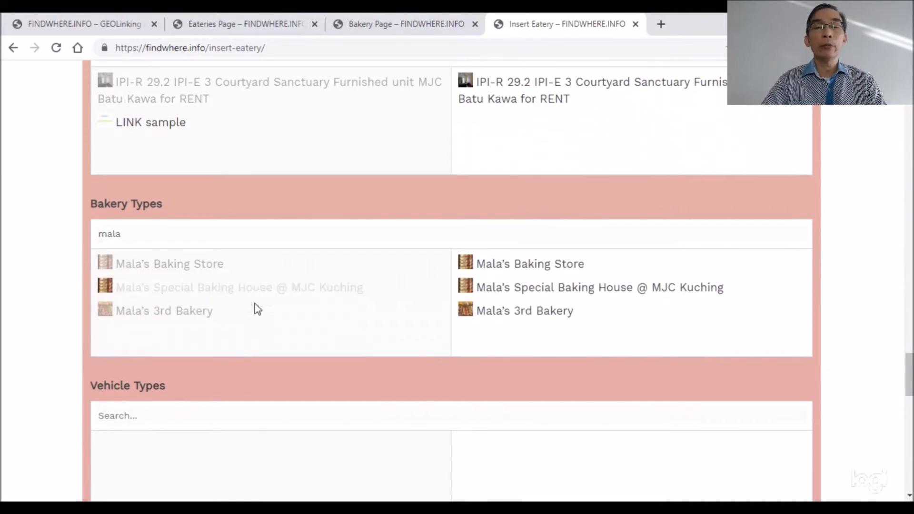
scroll(255, 304, "down", 3)
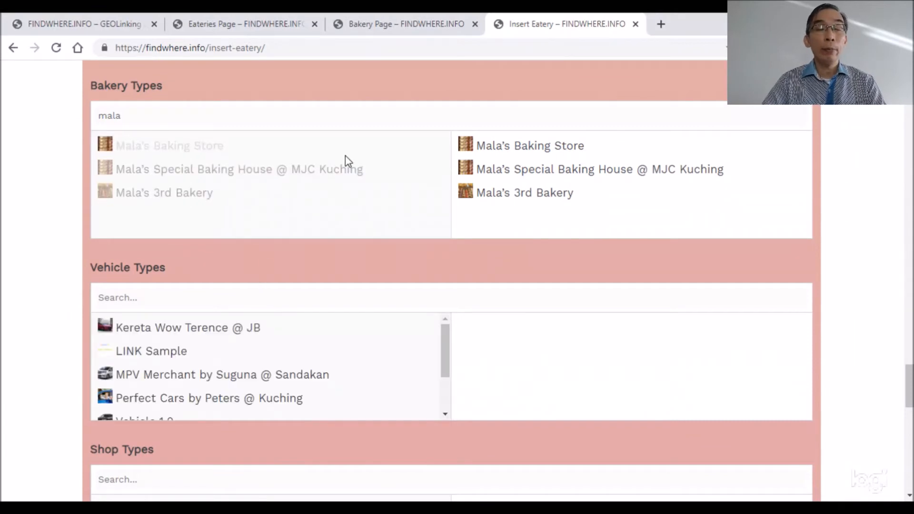
scroll(346, 158, "down", 2)
Step: Link the LINK Sample vehicle listing to the eatery after clearing the vehicle search
left_click(291, 165)
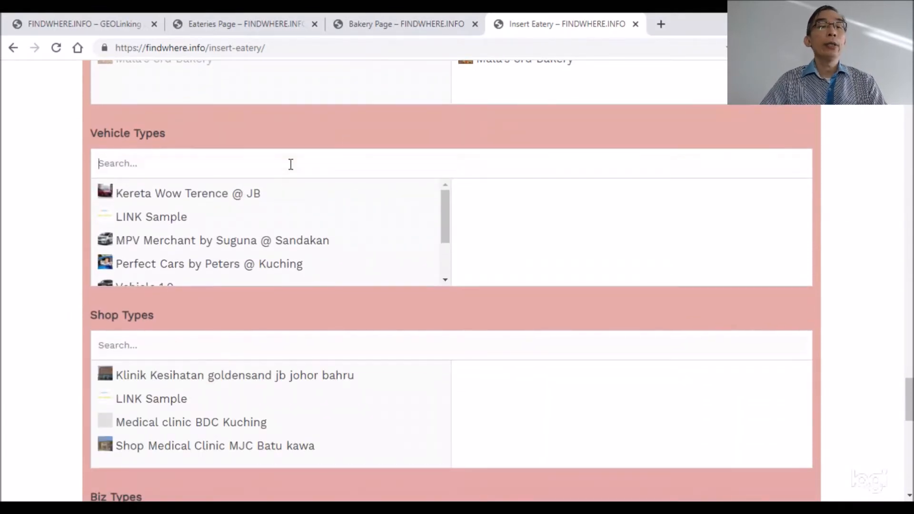
type("mjc")
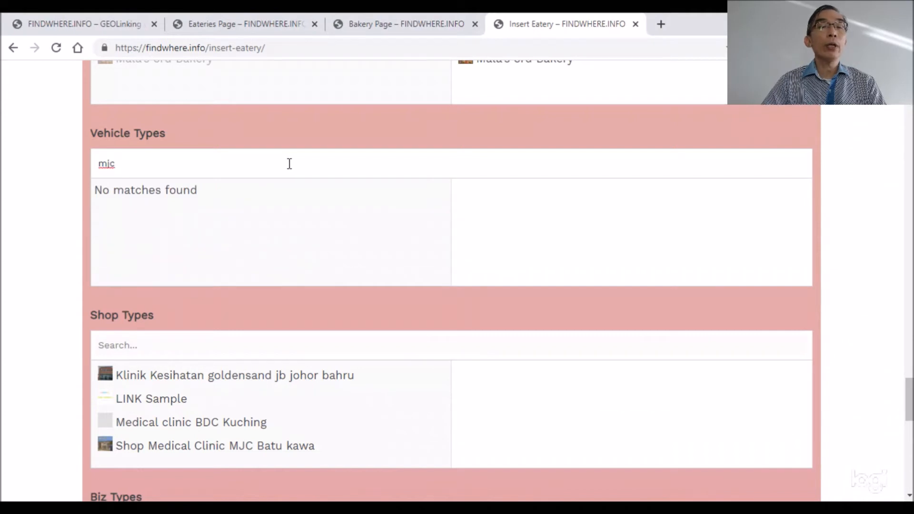
key("BackSpace")
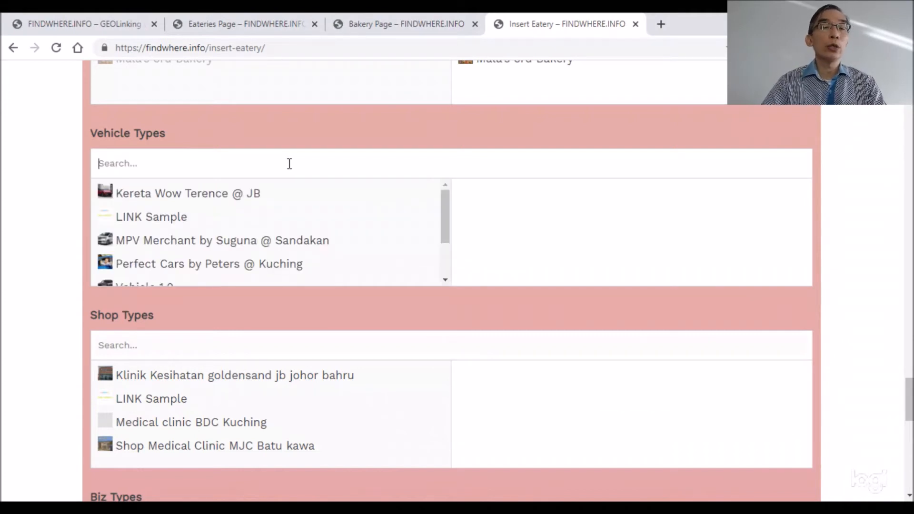
left_click(150, 217)
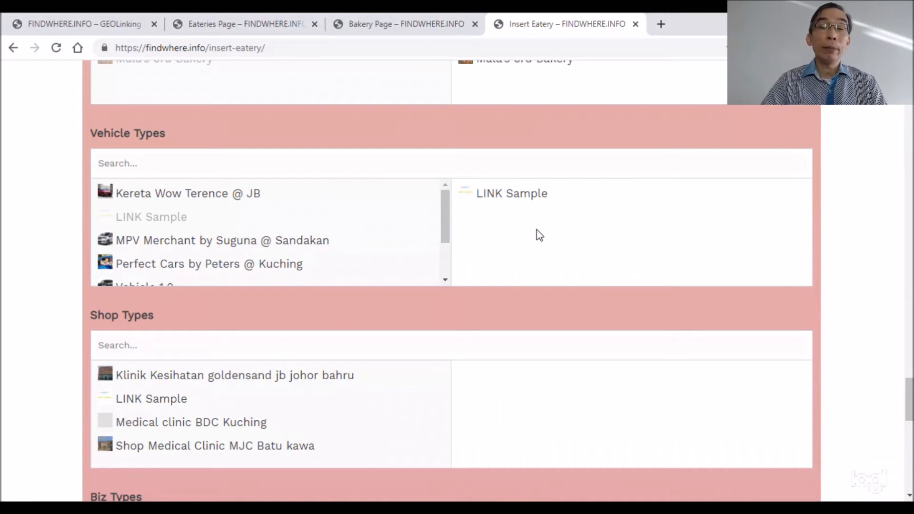
scroll(539, 223, "down", 1)
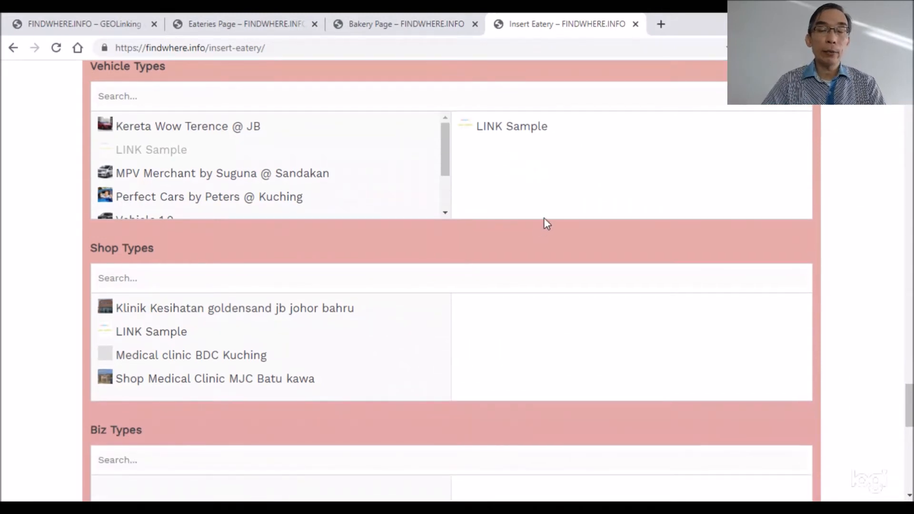
scroll(543, 218, "down", 1)
Step: Link Shop Medical Clinic MJC Batu kawa shop and JPL Tuition MJC Batu Kawa business
left_click(262, 212)
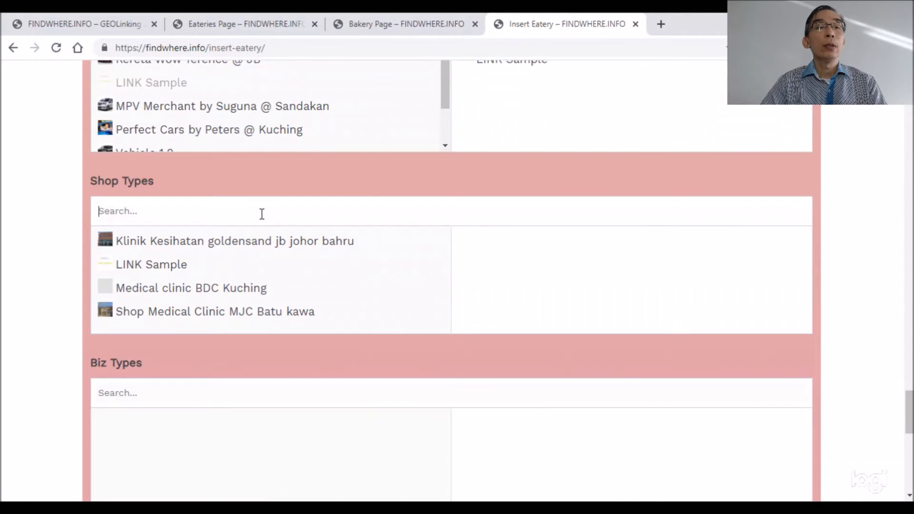
type("mjc")
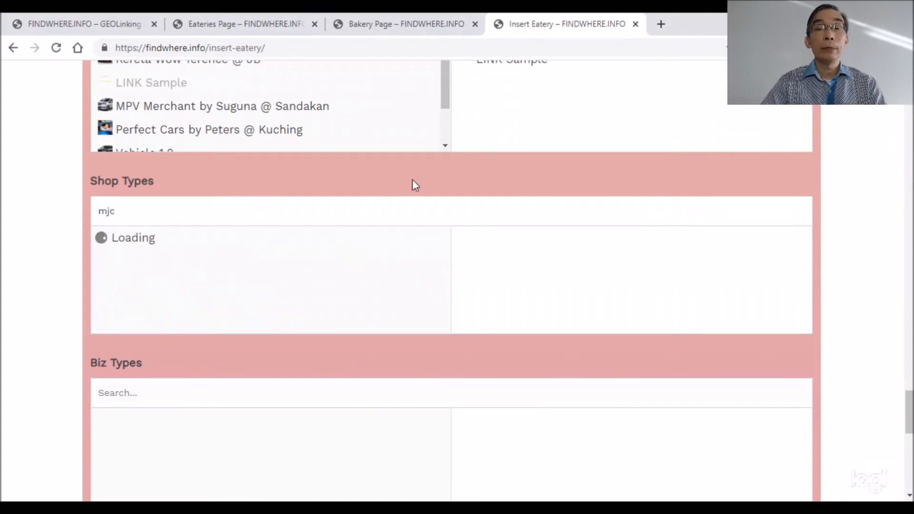
left_click(269, 251)
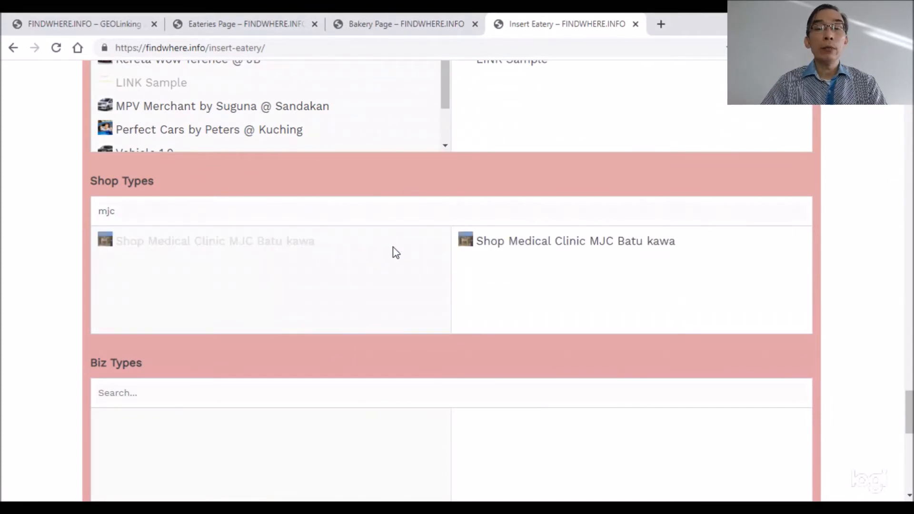
scroll(394, 248, "down", 2)
left_click(393, 248)
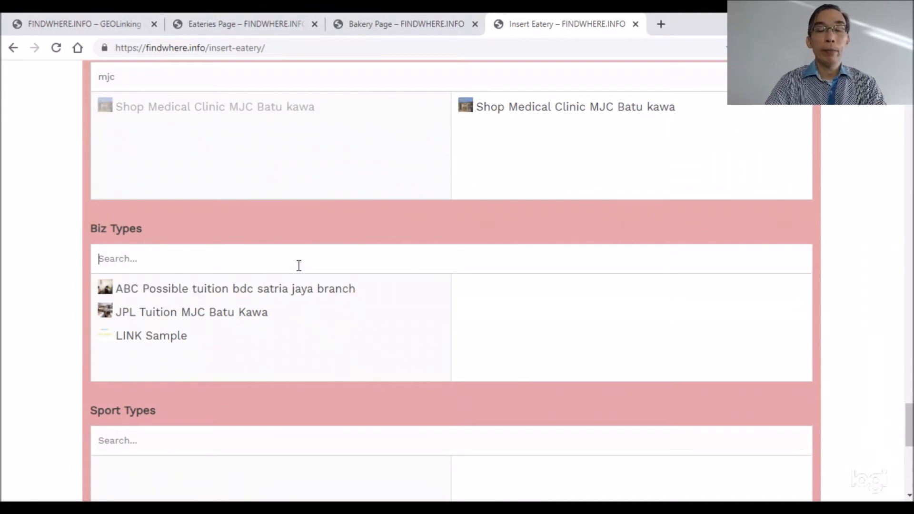
type("mjc")
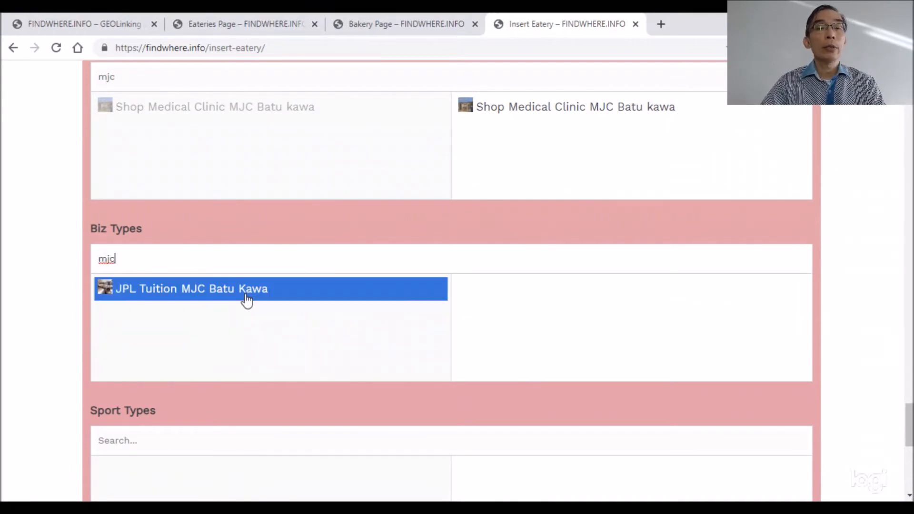
left_click(246, 289)
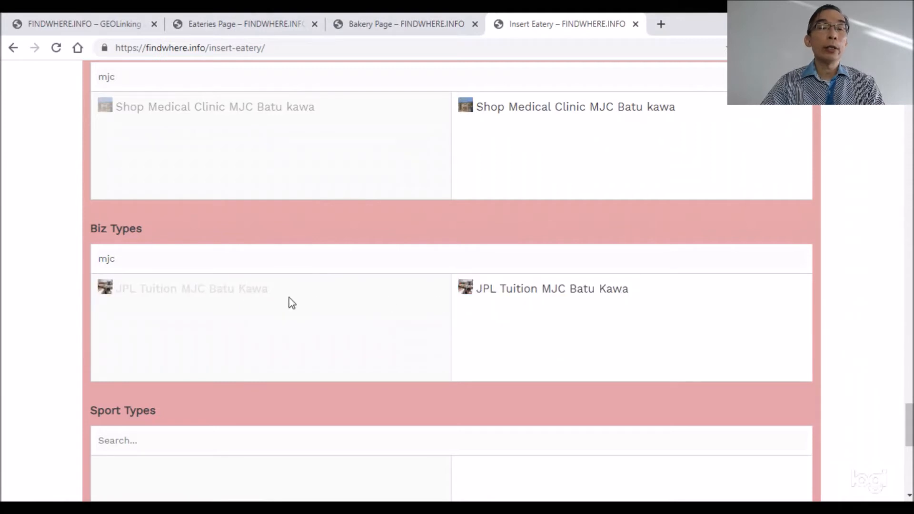
scroll(290, 298, "down", 1)
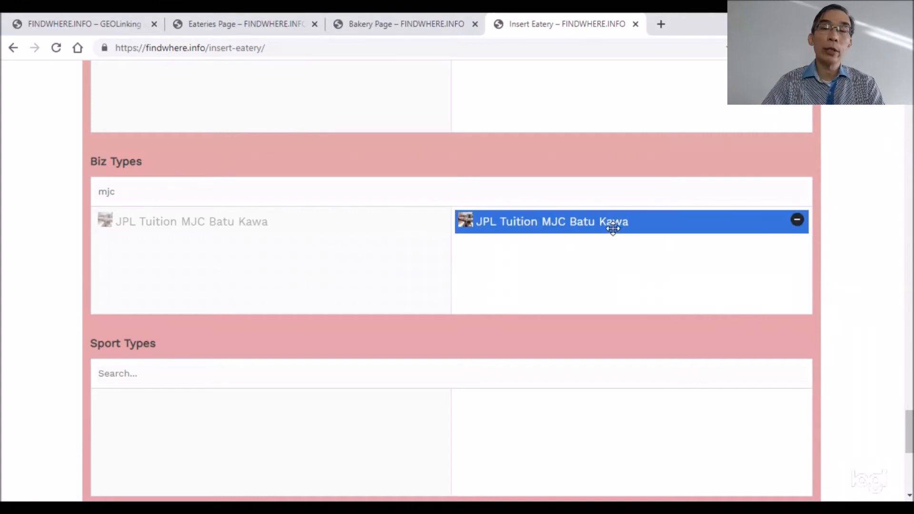
scroll(629, 225, "down", 1)
scroll(629, 226, "down", 1)
Step: Link Level up mjc batu kawa as sport and Pasar malam mjc batu kawa as tourism
left_click(286, 238)
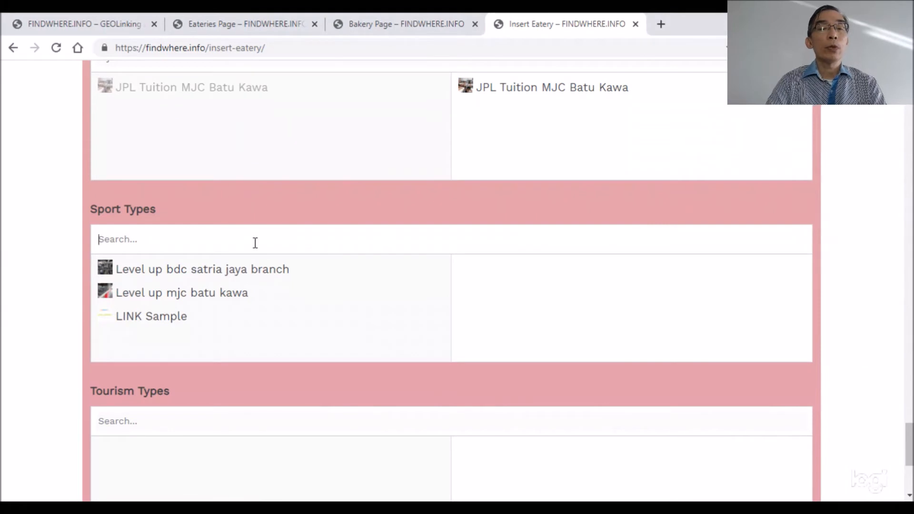
type("mjc")
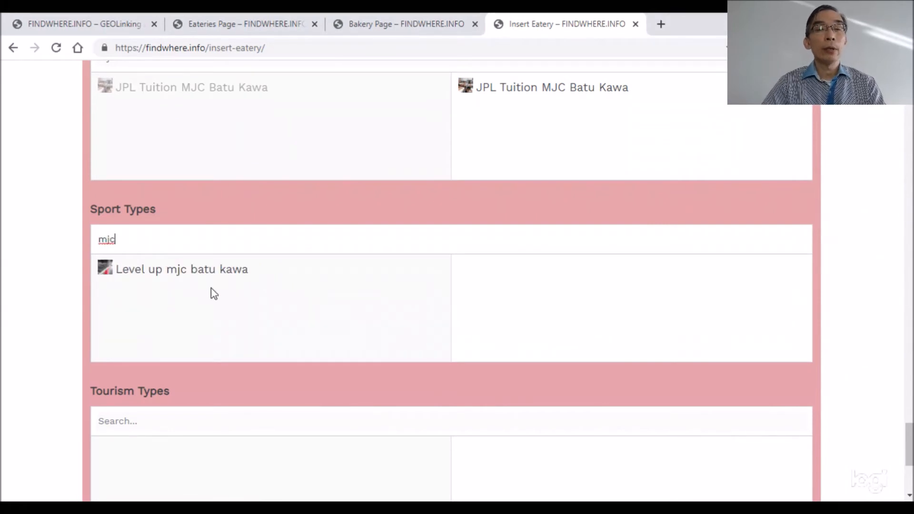
left_click(218, 270)
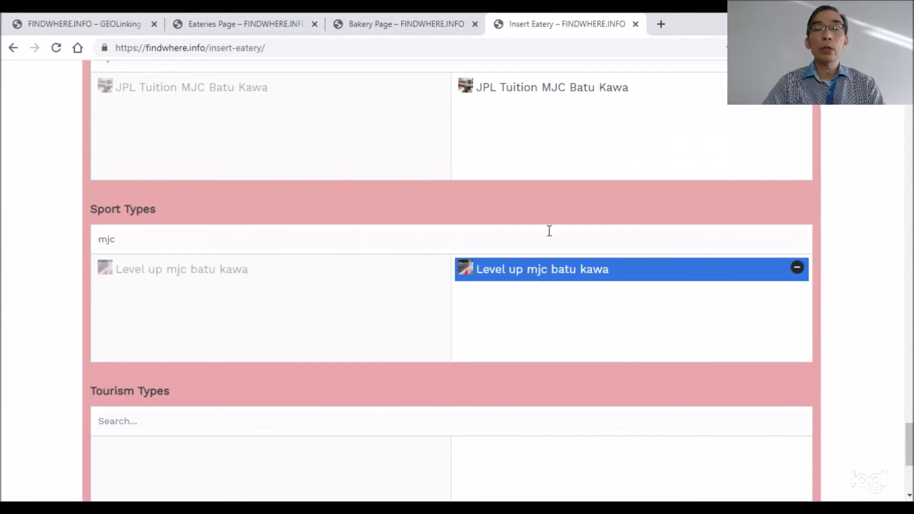
scroll(550, 231, "down", 2)
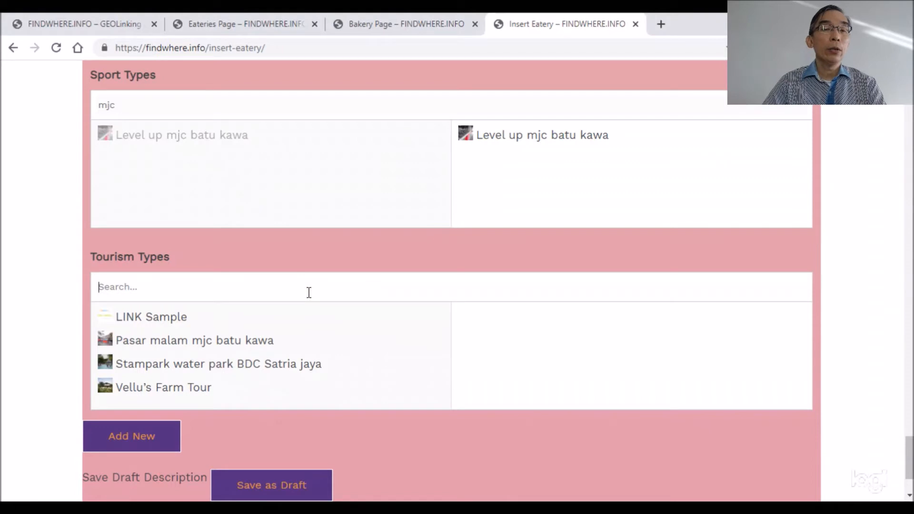
type("mjc")
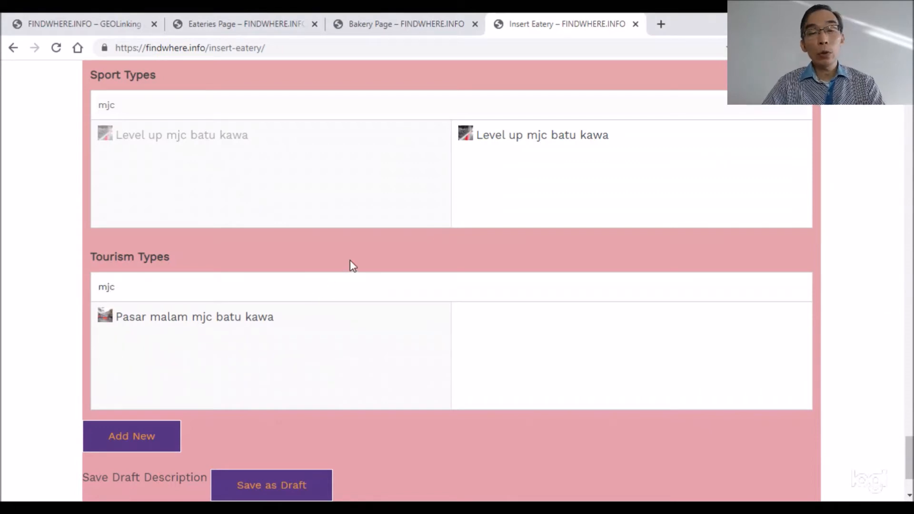
left_click(332, 322)
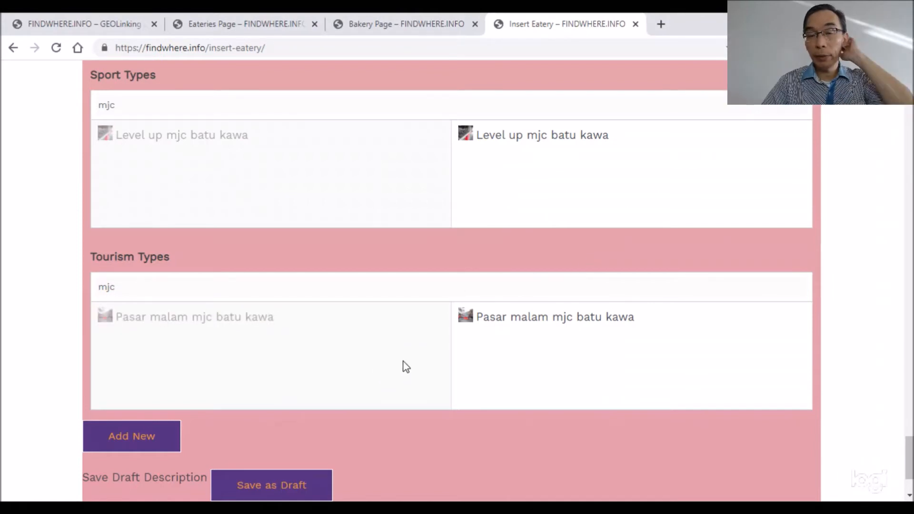
scroll(428, 317, "down", 1)
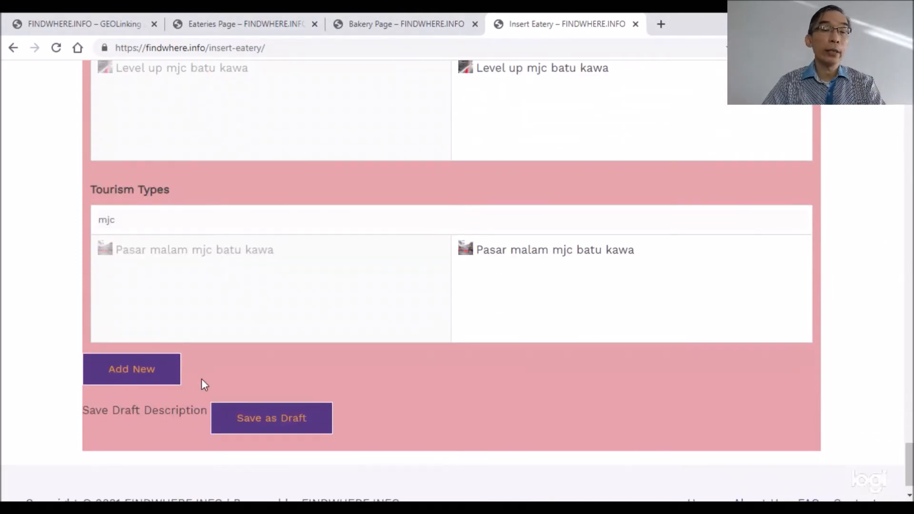
scroll(521, 272, "up", 3)
scroll(521, 272, "up", 8)
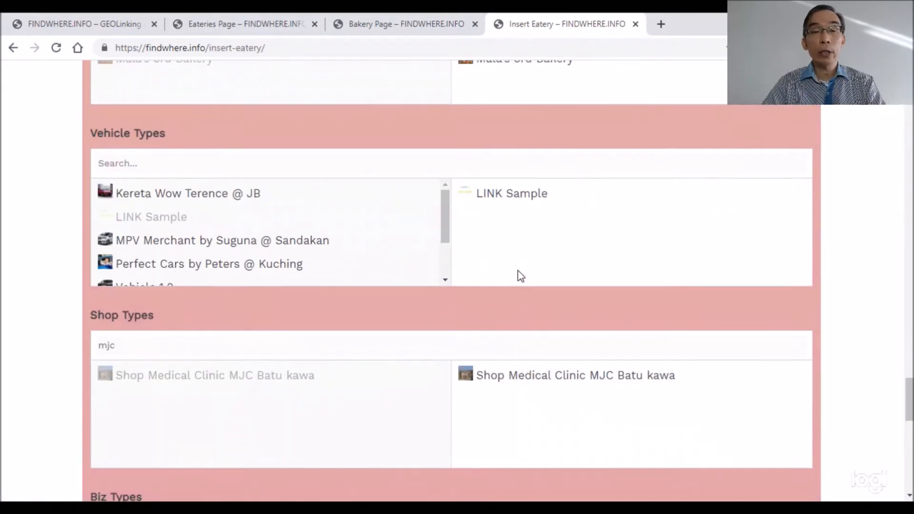
scroll(518, 270, "up", 5)
scroll(517, 270, "up", 6)
scroll(518, 270, "up", 5)
scroll(518, 270, "up", 5)
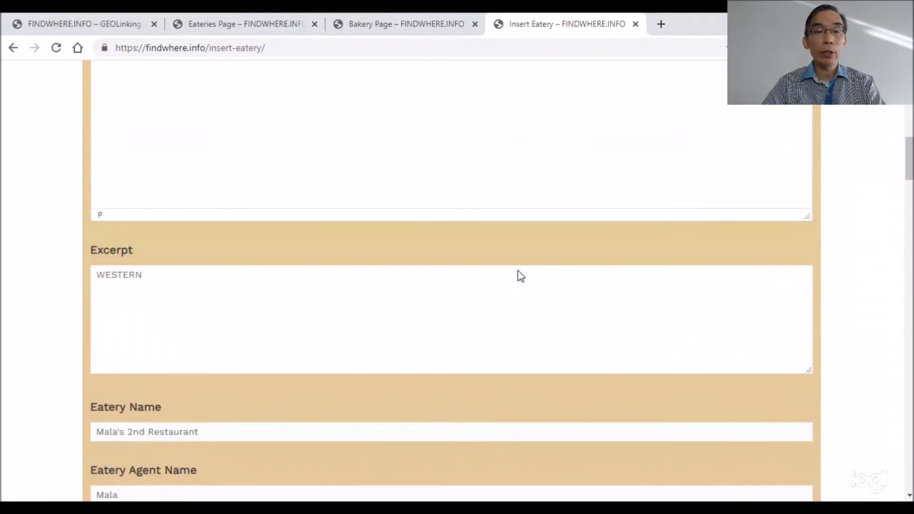
scroll(518, 270, "up", 5)
scroll(518, 269, "up", 3)
scroll(518, 271, "down", 6)
scroll(518, 269, "down", 6)
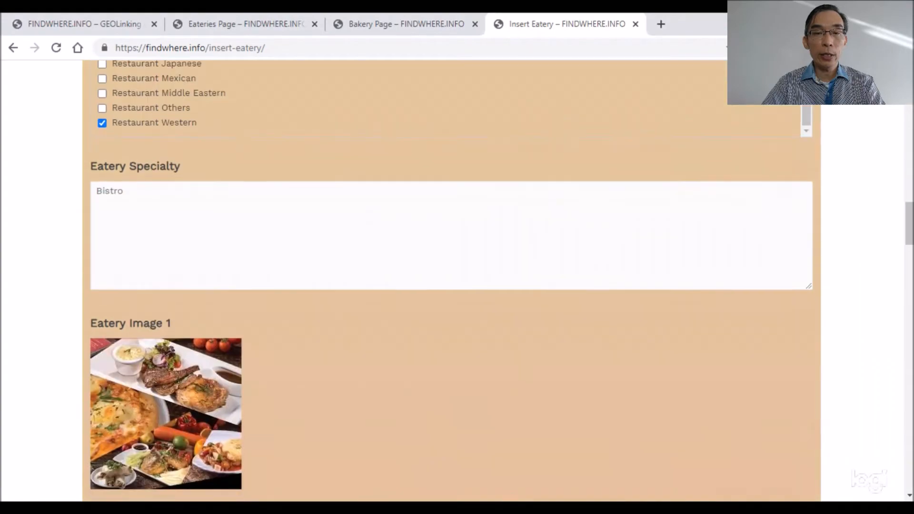
scroll(518, 269, "down", 6)
scroll(518, 270, "down", 8)
scroll(518, 269, "down", 5)
scroll(518, 270, "down", 5)
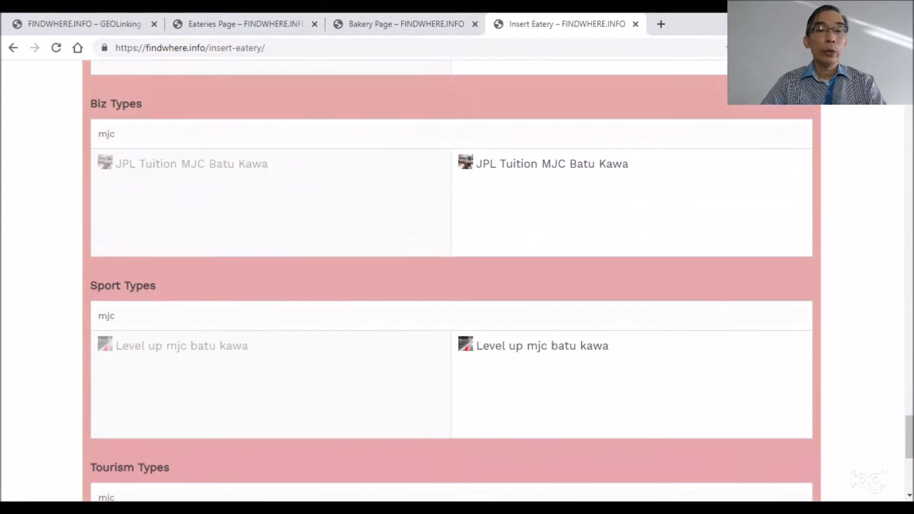
scroll(518, 271, "down", 3)
scroll(364, 304, "down", 2)
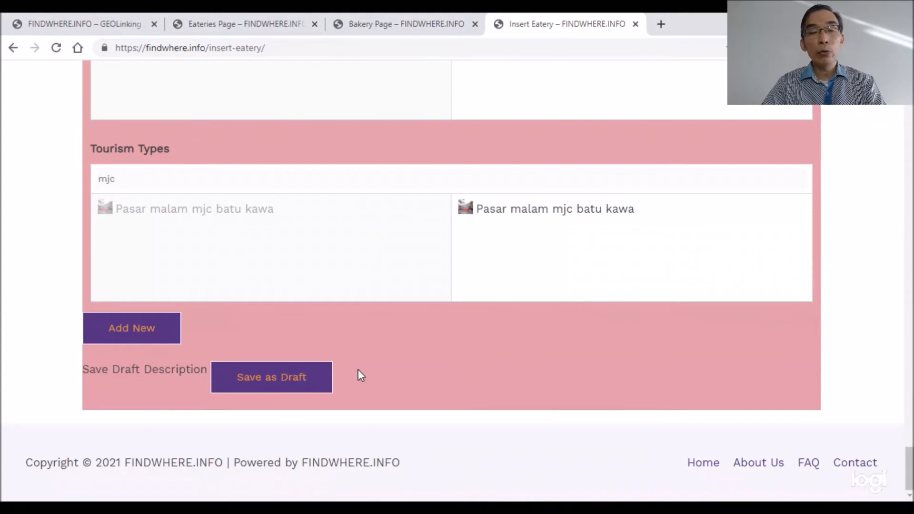
Step: Submit the listing, get the telephone 'Please enter a number.' error, and start retyping it
left_click(119, 336)
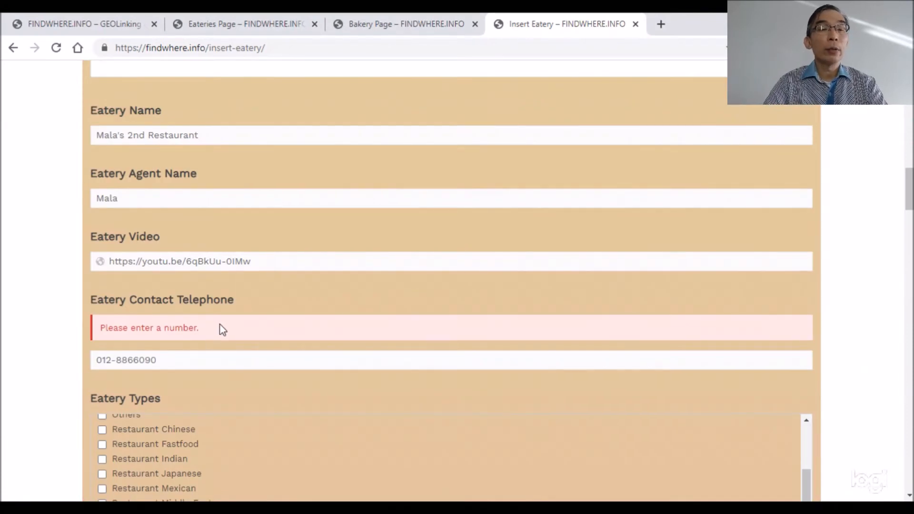
left_click(197, 361)
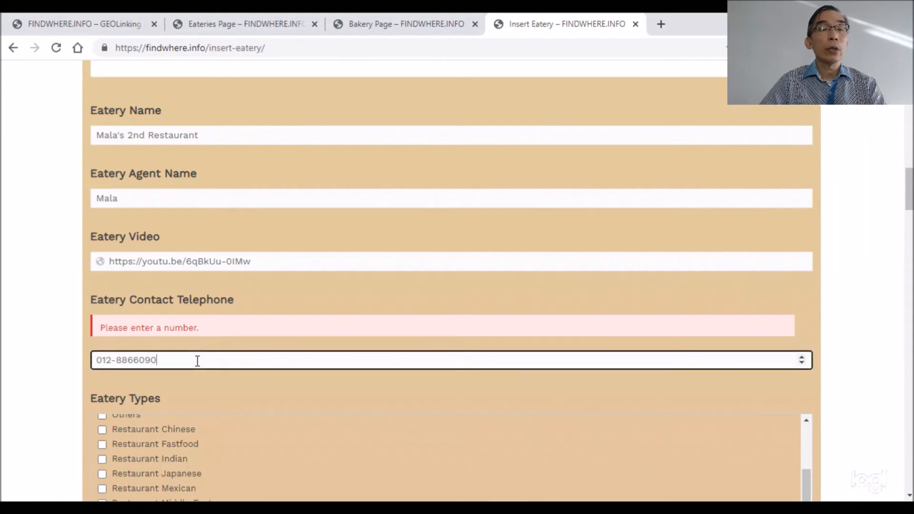
key("BackSpace")
key("BackSpace")
key("BackSpace")
key("BackSpace")
key("BackSpace")
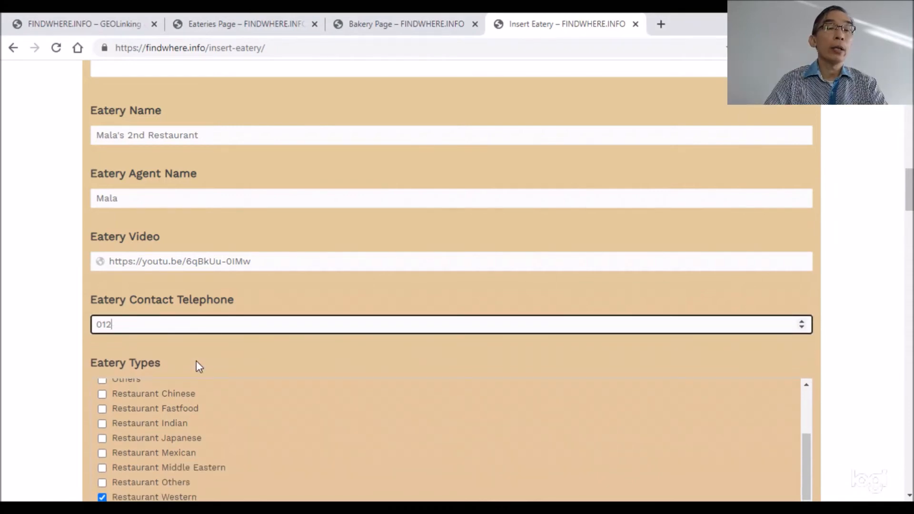
type("888")
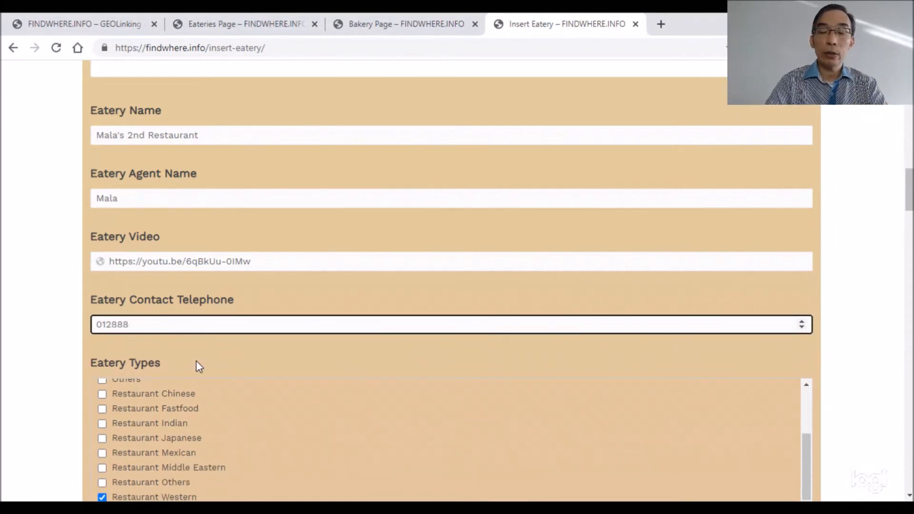
key("BackSpace")
type("66090")
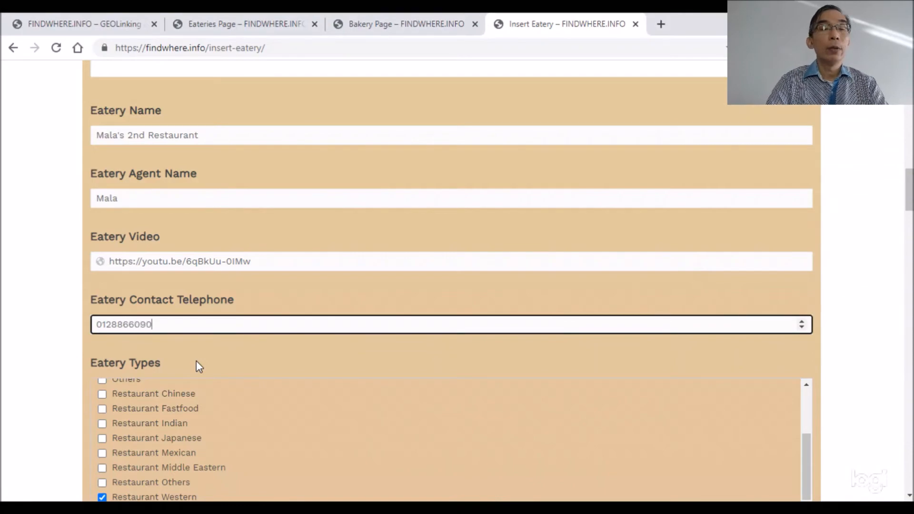
scroll(384, 342, "down", 5)
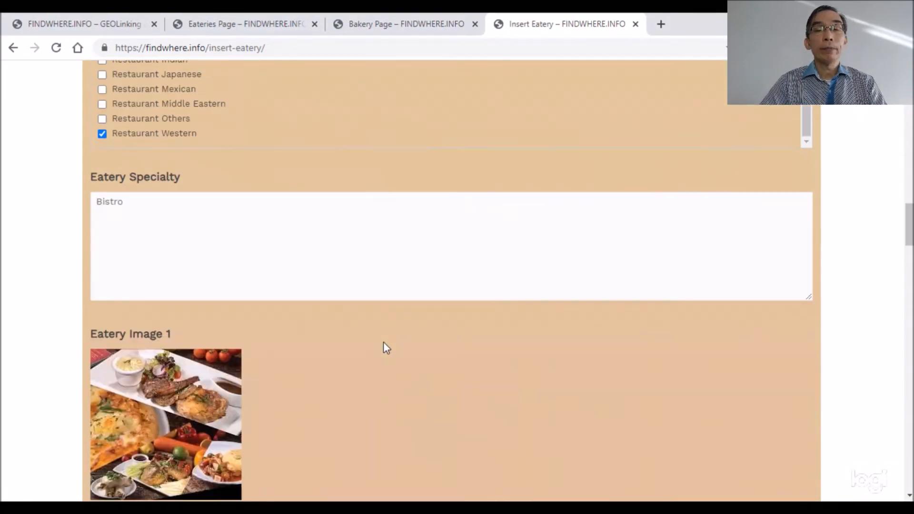
scroll(384, 342, "down", 5)
scroll(383, 342, "down", 10)
scroll(383, 342, "down", 8)
scroll(384, 341, "down", 6)
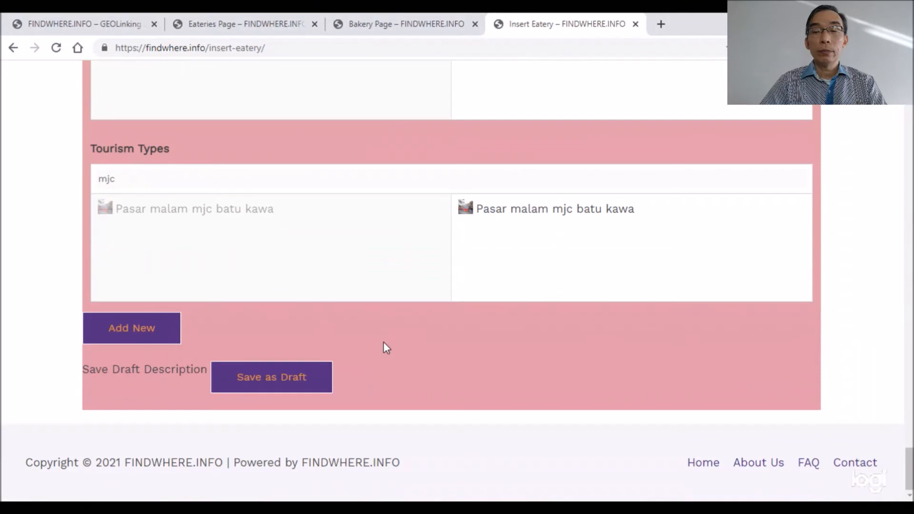
left_click(114, 329)
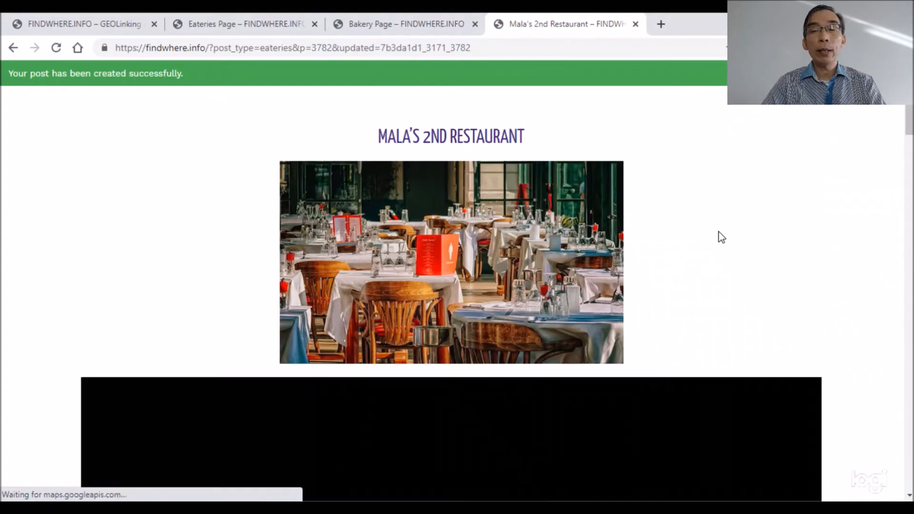
scroll(720, 235, "down", 2)
scroll(720, 229, "down", 3)
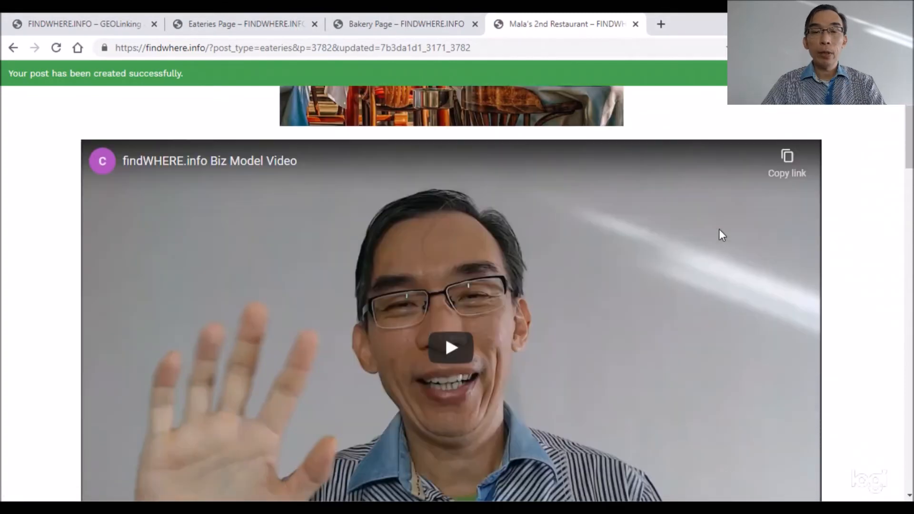
scroll(719, 230, "down", 2)
scroll(718, 230, "down", 2)
scroll(718, 229, "down", 5)
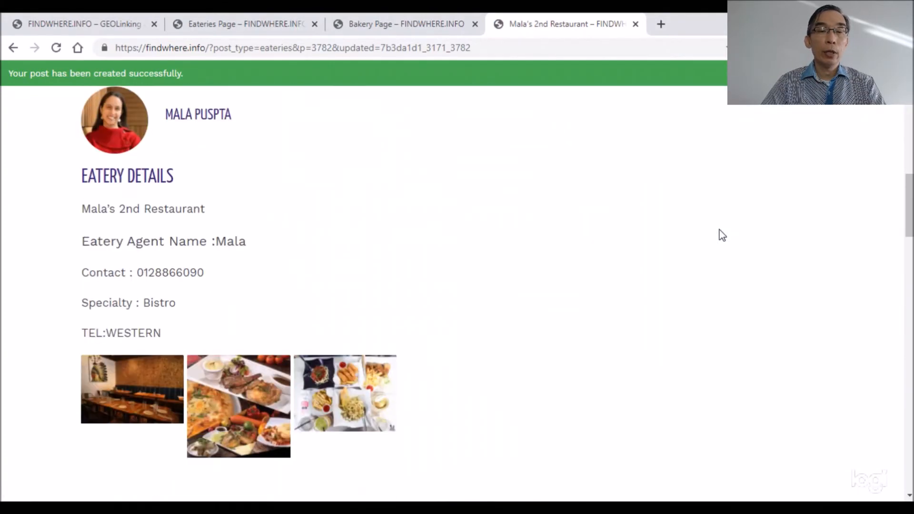
scroll(719, 229, "down", 5)
scroll(719, 230, "down", 5)
scroll(719, 229, "down", 3)
scroll(721, 235, "down", 1)
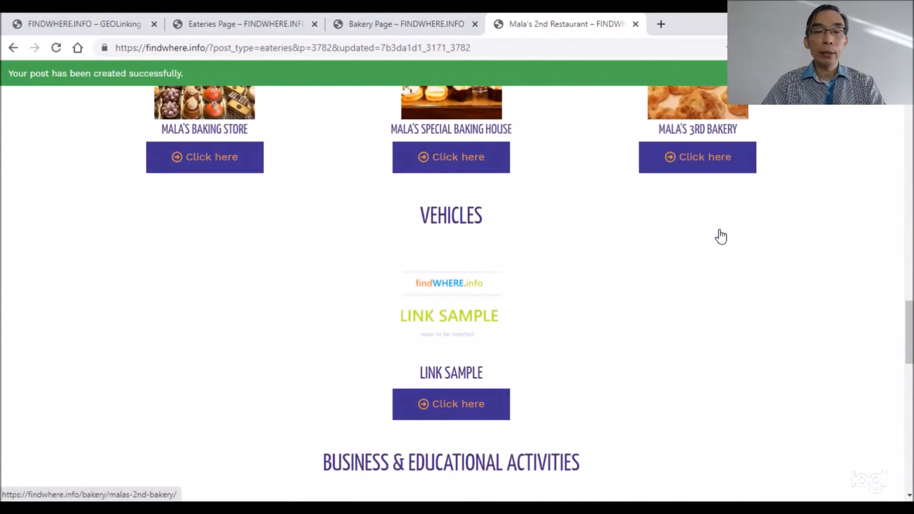
scroll(721, 235, "up", 3)
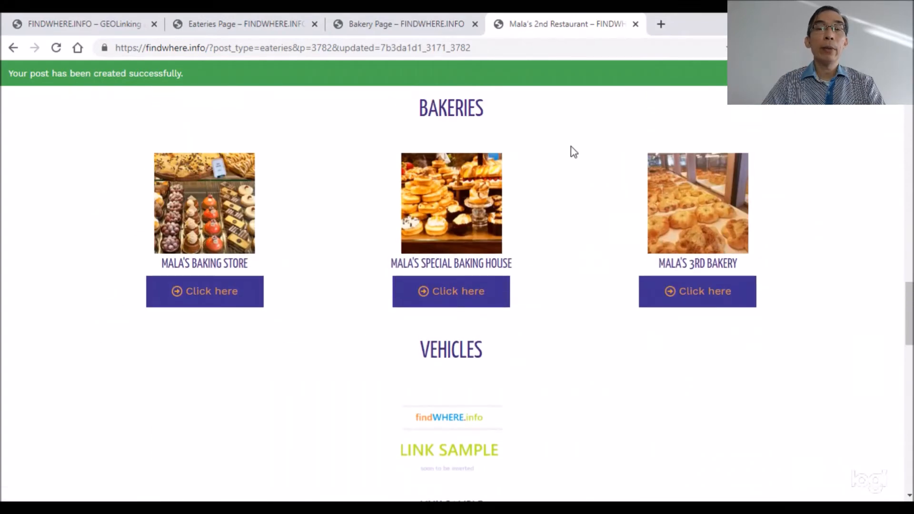
scroll(570, 147, "up", 1)
scroll(571, 146, "up", 3)
scroll(546, 248, "down", 4)
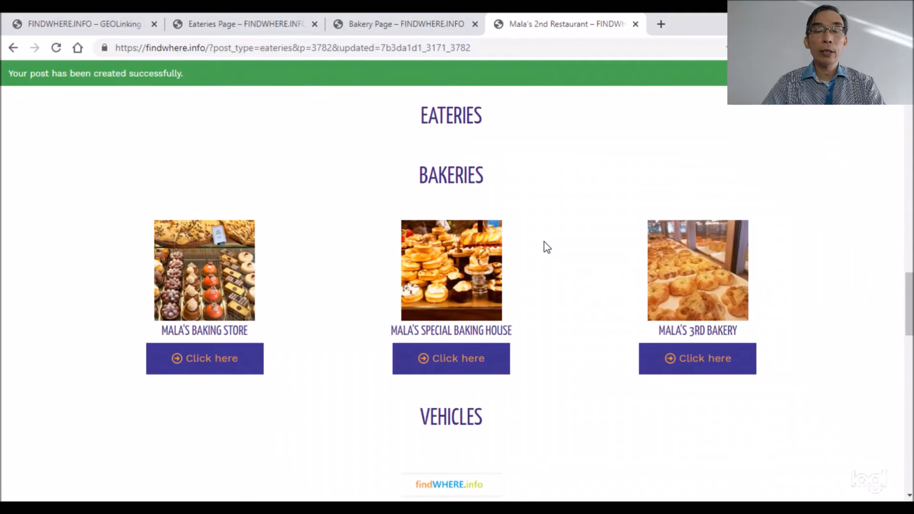
scroll(546, 247, "down", 4)
scroll(545, 247, "down", 3)
scroll(576, 190, "up", 2)
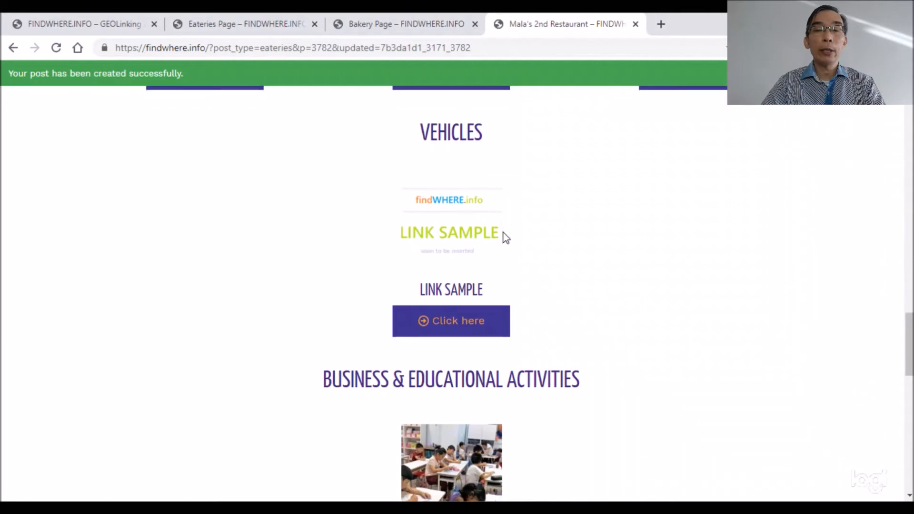
scroll(496, 234, "down", 2)
scroll(496, 234, "down", 1)
scroll(481, 278, "down", 2)
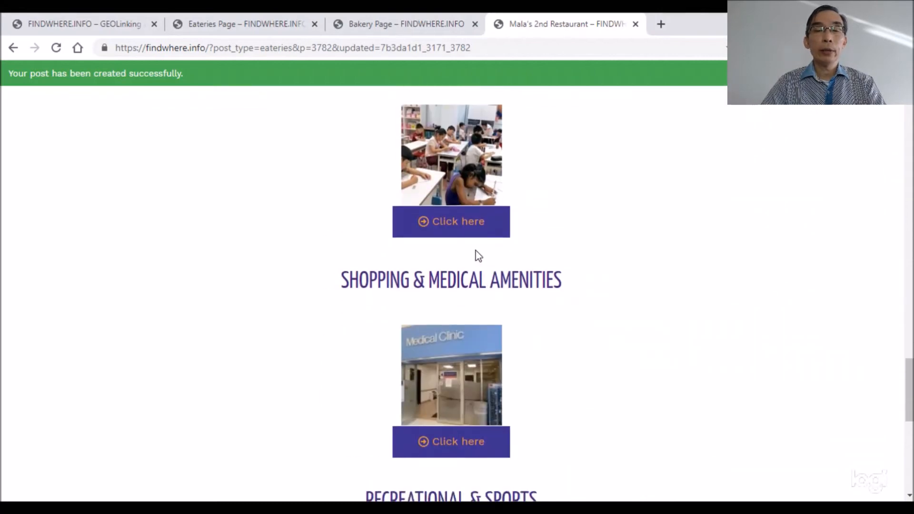
scroll(493, 343, "down", 2)
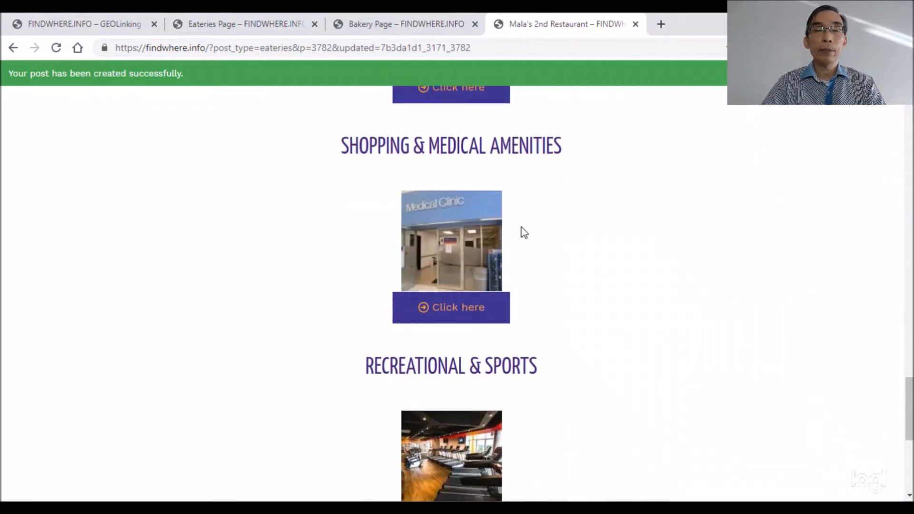
scroll(559, 222, "down", 3)
scroll(560, 222, "down", 1)
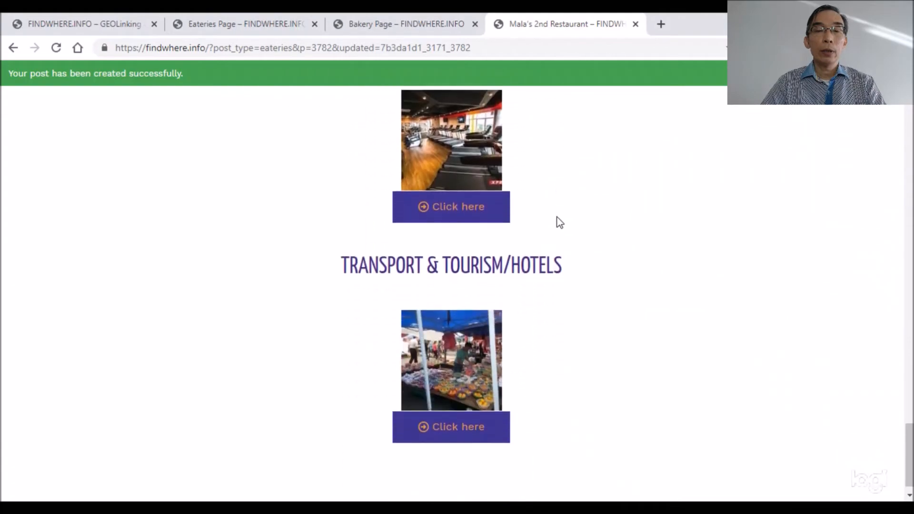
scroll(559, 222, "down", 1)
scroll(559, 222, "up", 5)
scroll(559, 222, "up", 5)
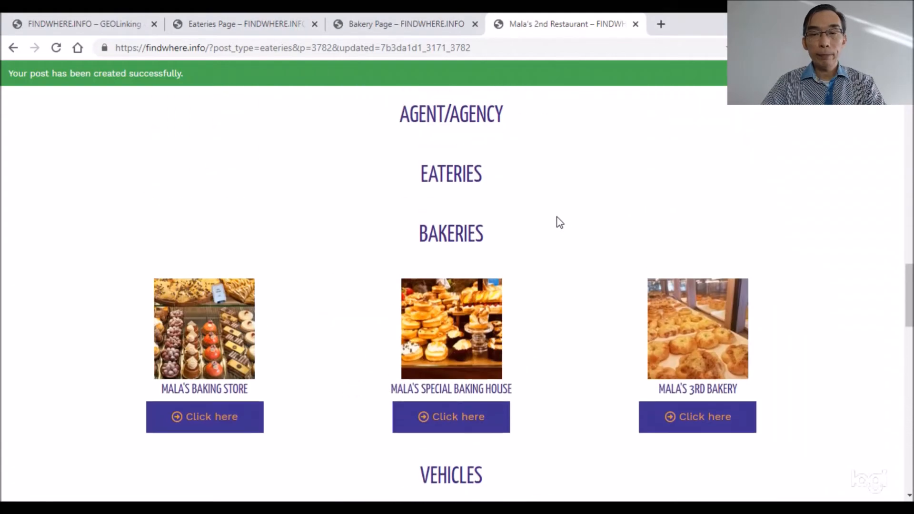
scroll(559, 223, "up", 5)
scroll(559, 223, "up", 5)
scroll(556, 217, "up", 3)
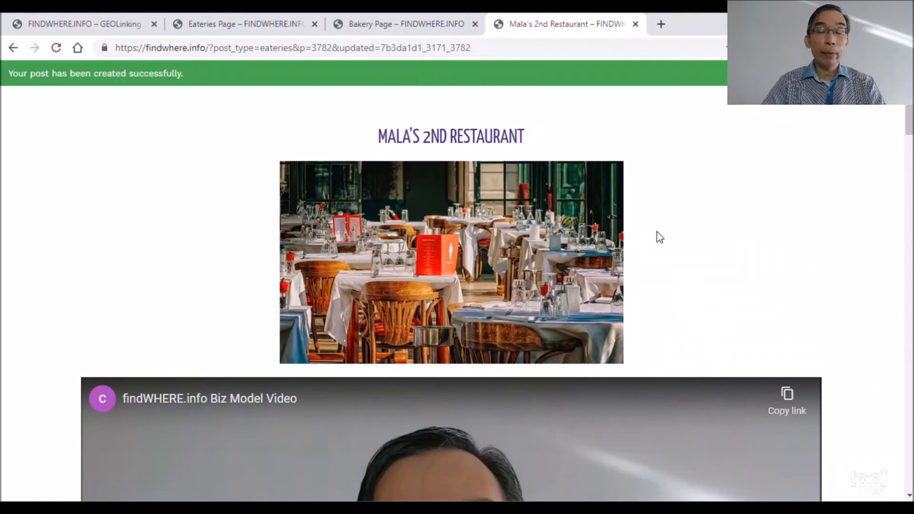
scroll(660, 238, "down", 2)
scroll(659, 238, "up", 2)
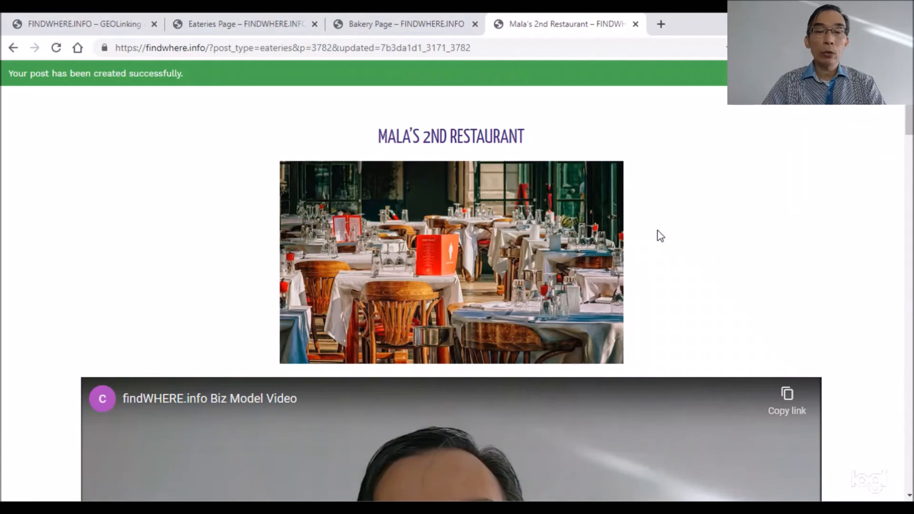
scroll(660, 235, "down", 5)
scroll(660, 236, "down", 5)
scroll(659, 237, "down", 2)
scroll(659, 236, "up", 3)
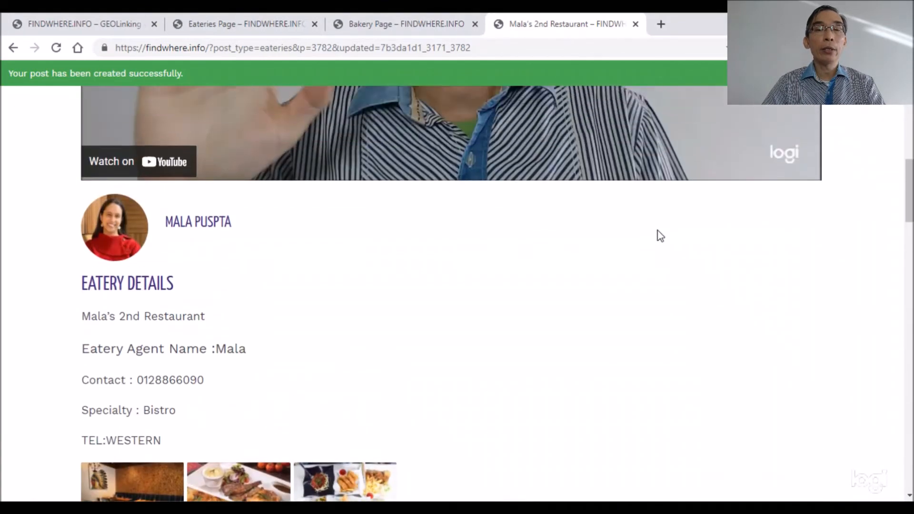
scroll(659, 236, "down", 5)
scroll(660, 236, "down", 5)
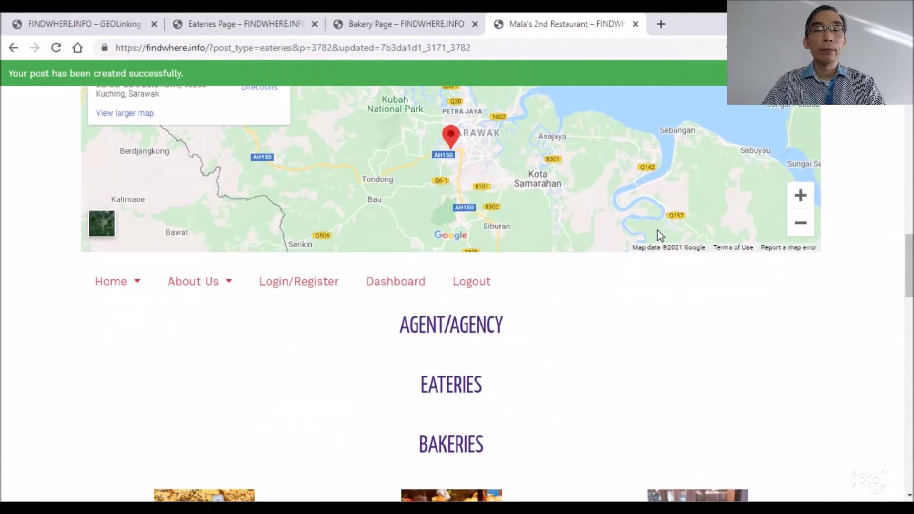
Step: Go to the user dashboard and start editing the user profile
left_click(396, 285)
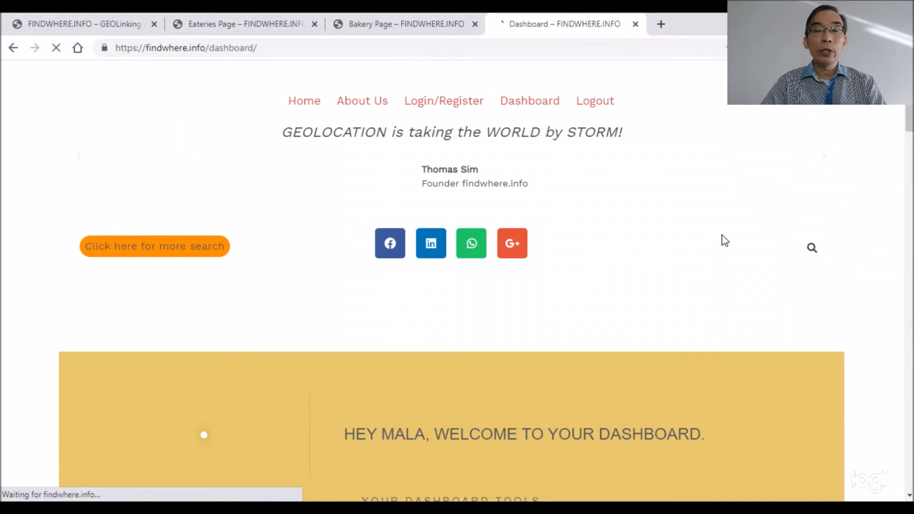
scroll(718, 238, "down", 3)
scroll(718, 237, "down", 5)
scroll(718, 237, "down", 5)
scroll(719, 238, "down", 5)
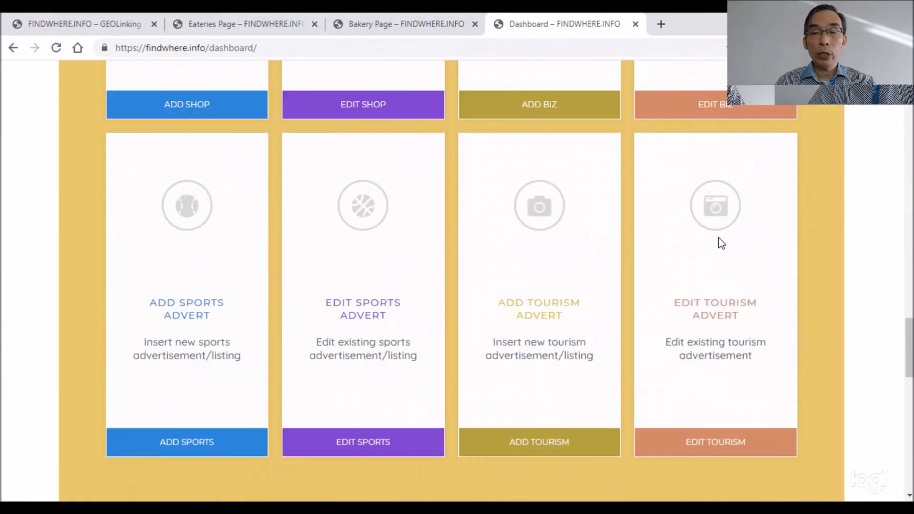
scroll(718, 237, "down", 5)
scroll(719, 237, "down", 5)
scroll(719, 237, "down", 2)
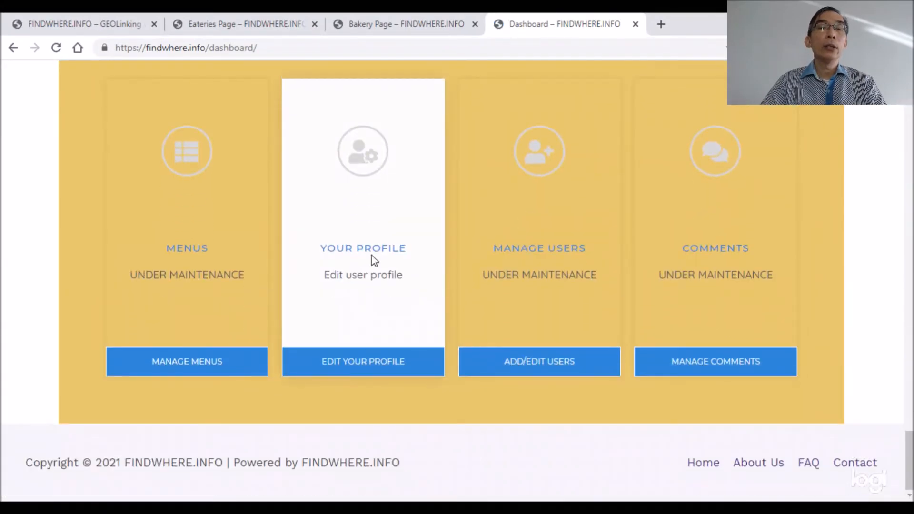
left_click(367, 363)
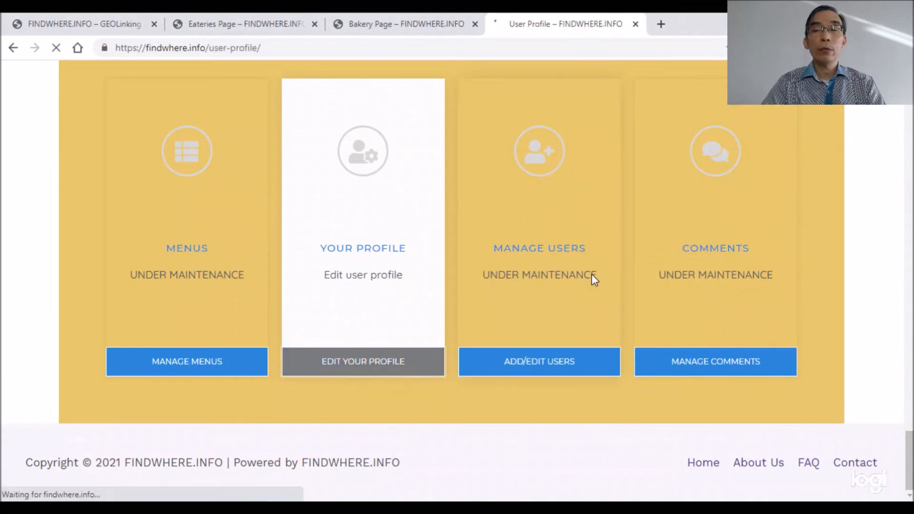
scroll(537, 294, "down", 2)
scroll(536, 295, "down", 3)
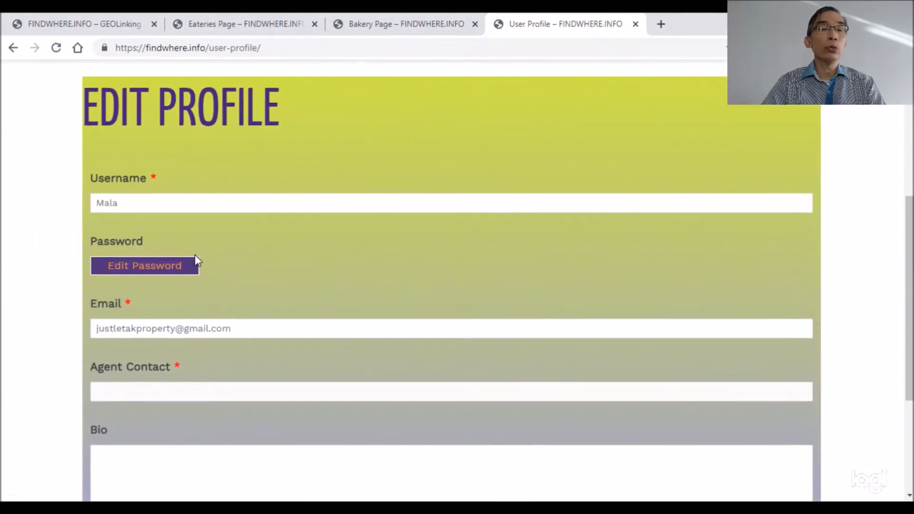
scroll(195, 255, "down", 3)
left_click(204, 203)
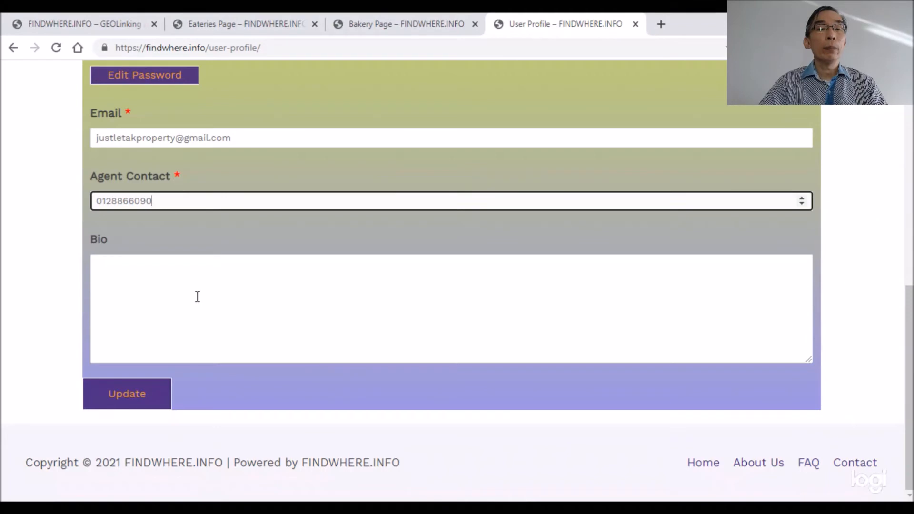
left_click(218, 285)
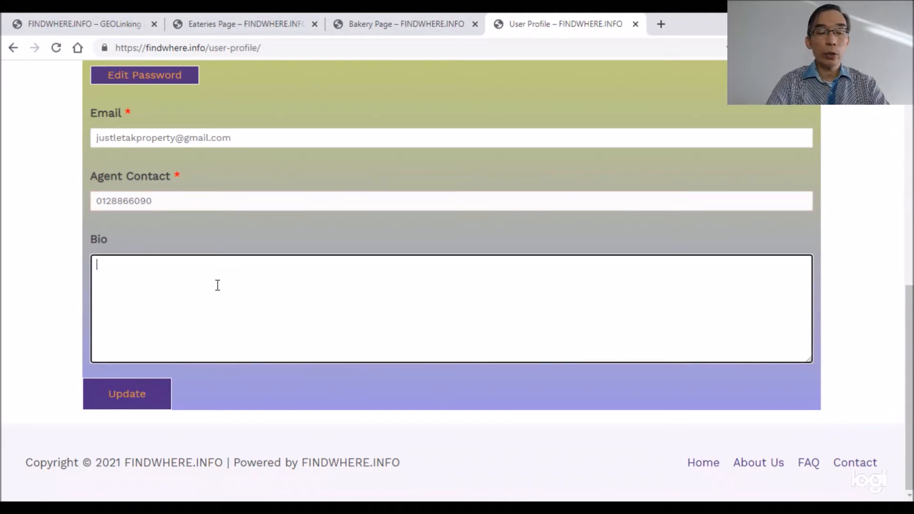
type("66090")
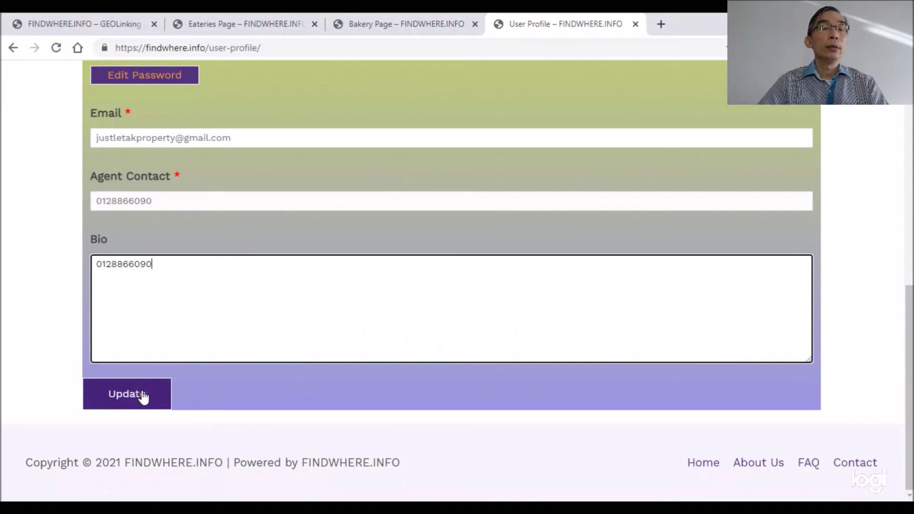
left_click(143, 393)
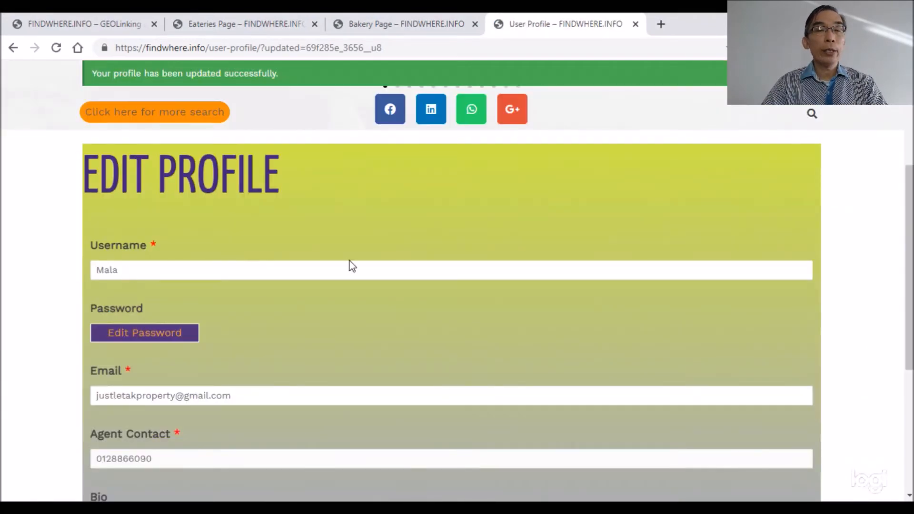
scroll(486, 180, "up", 3)
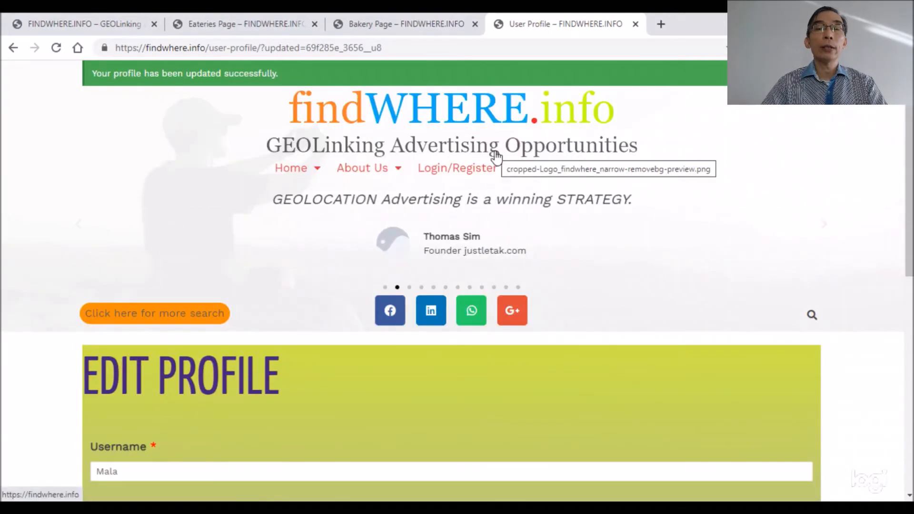
mouse_move(292, 168)
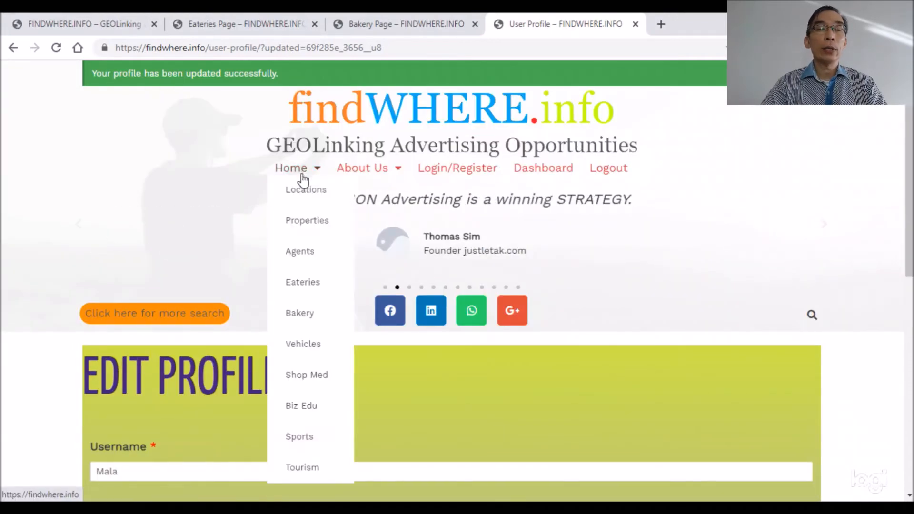
left_click(304, 317)
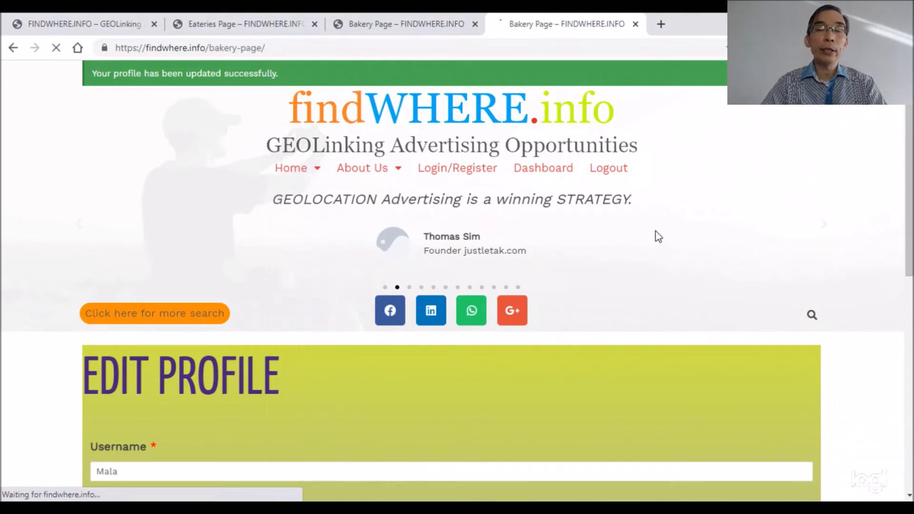
scroll(658, 236, "down", 3)
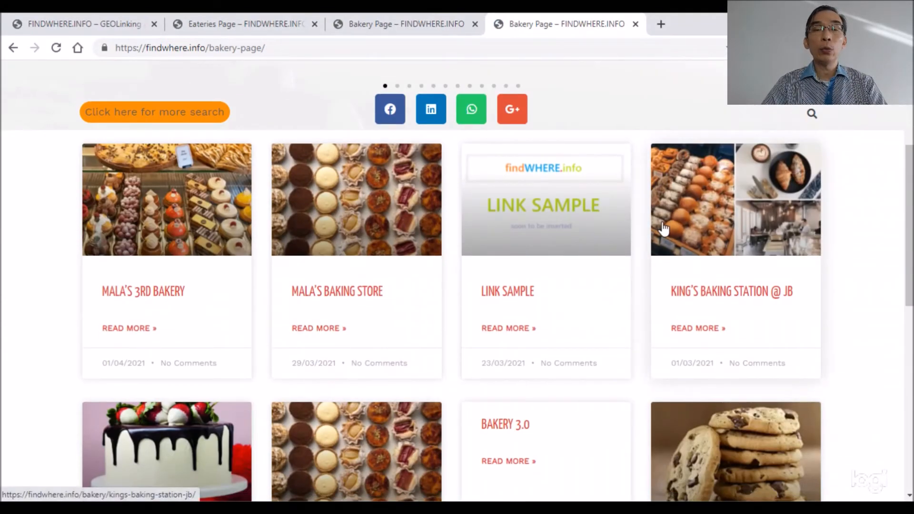
Step: View the Mala's Baking Store listing, return to the dashboard and log out of the account
left_click(352, 296)
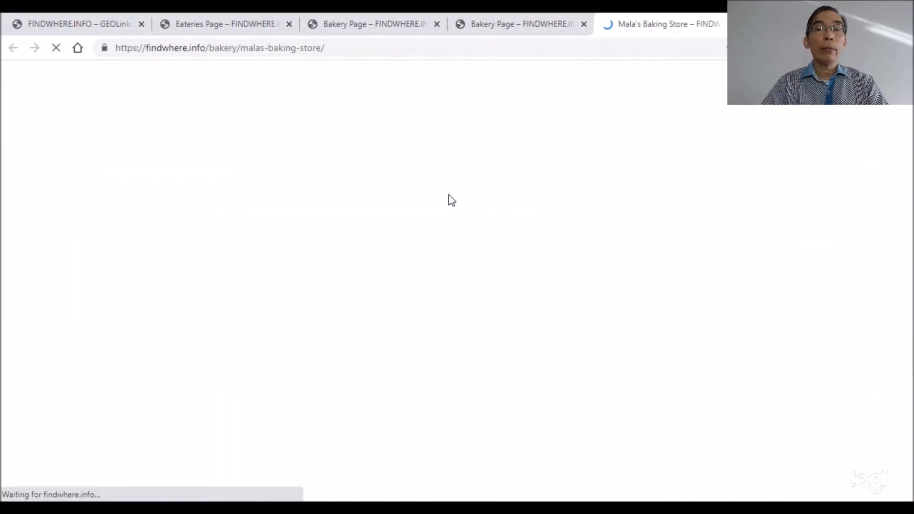
scroll(426, 187, "down", 4)
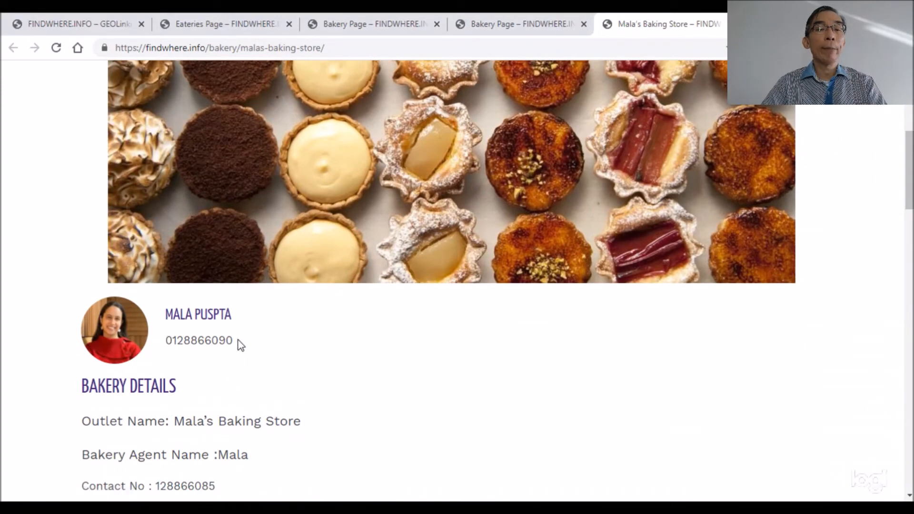
scroll(399, 348, "up", 3)
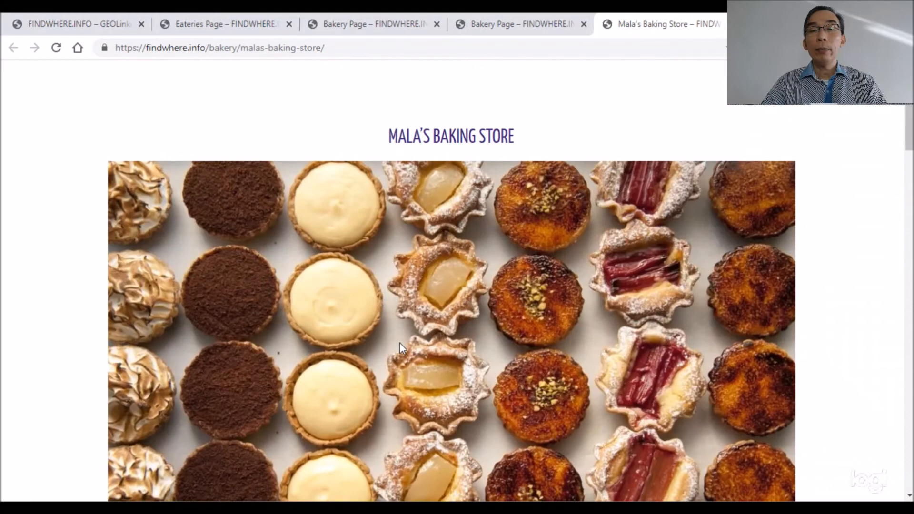
scroll(429, 322, "down", 5)
scroll(472, 313, "down", 6)
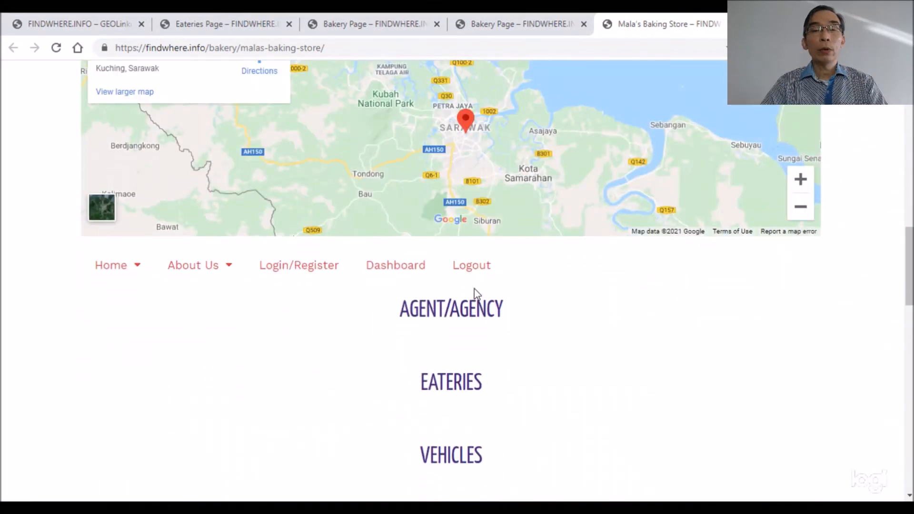
left_click(471, 275)
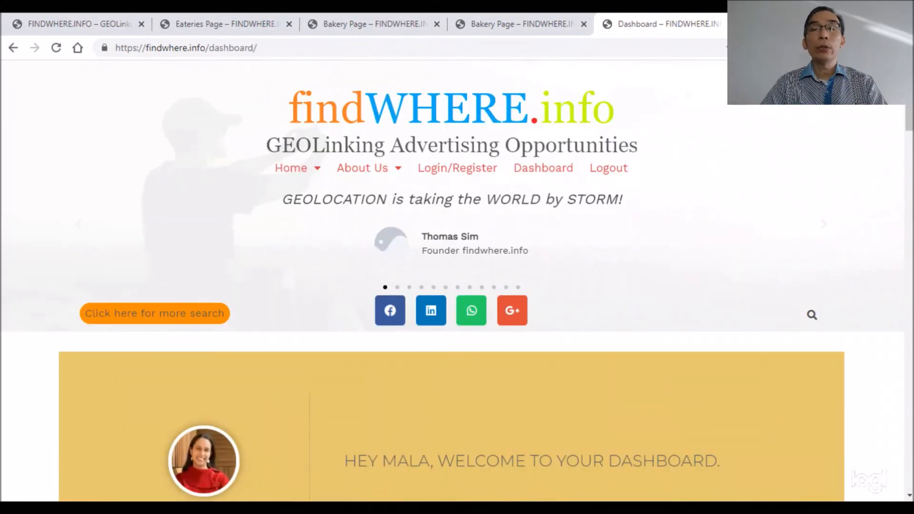
left_click(609, 169)
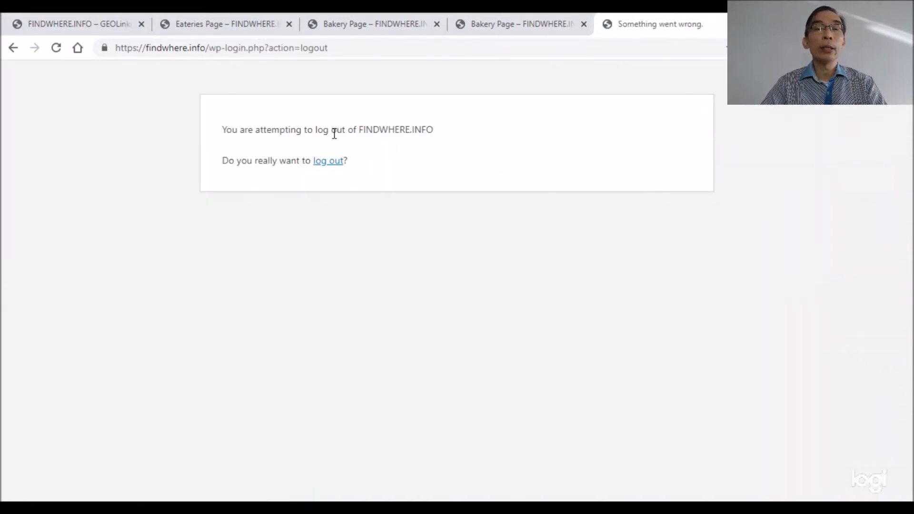
left_click(329, 161)
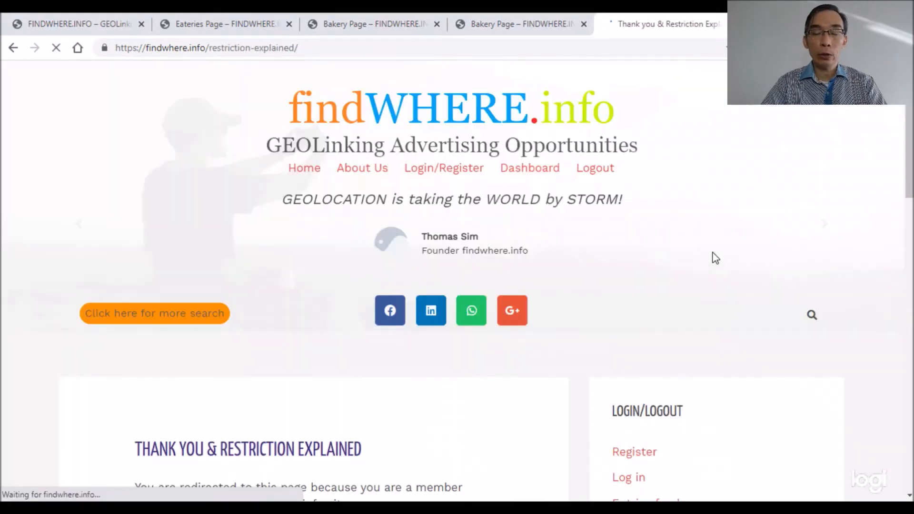
scroll(716, 258, "down", 5)
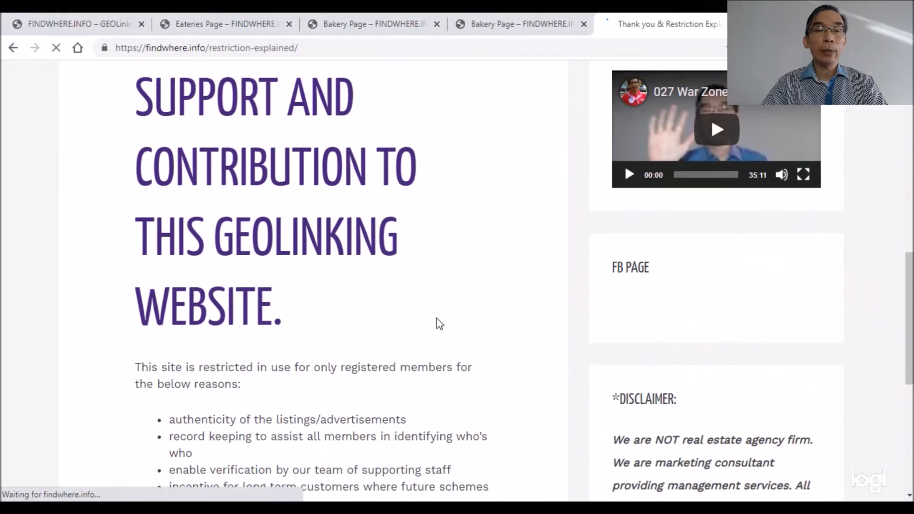
scroll(436, 318, "down", 5)
scroll(519, 266, "up", 3)
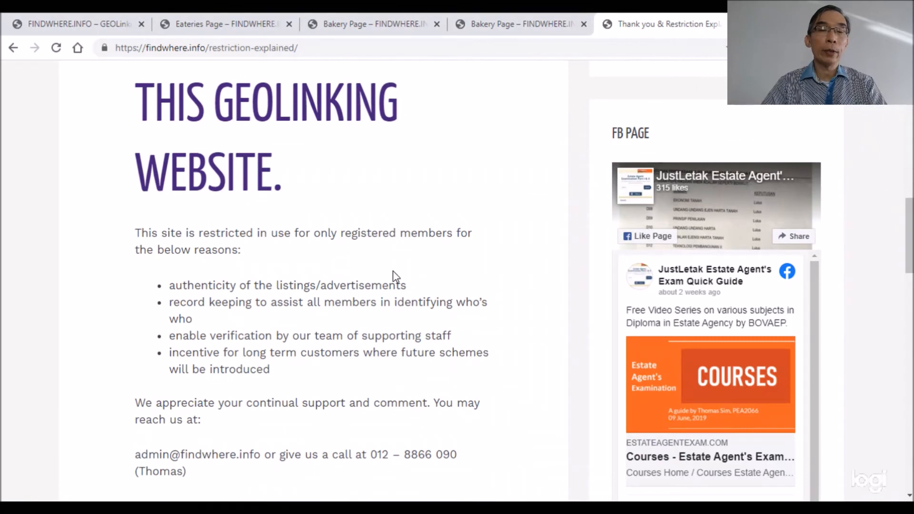
scroll(468, 269, "down", 1)
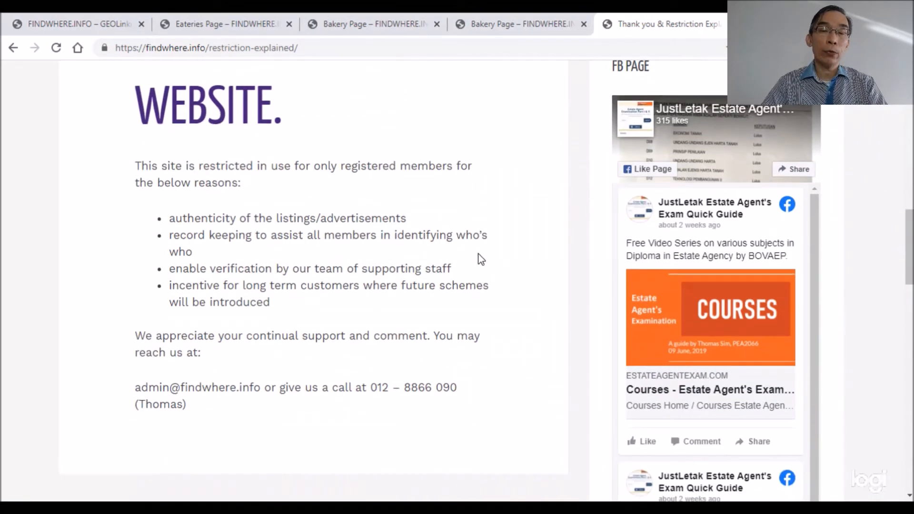
scroll(479, 250, "up", 1)
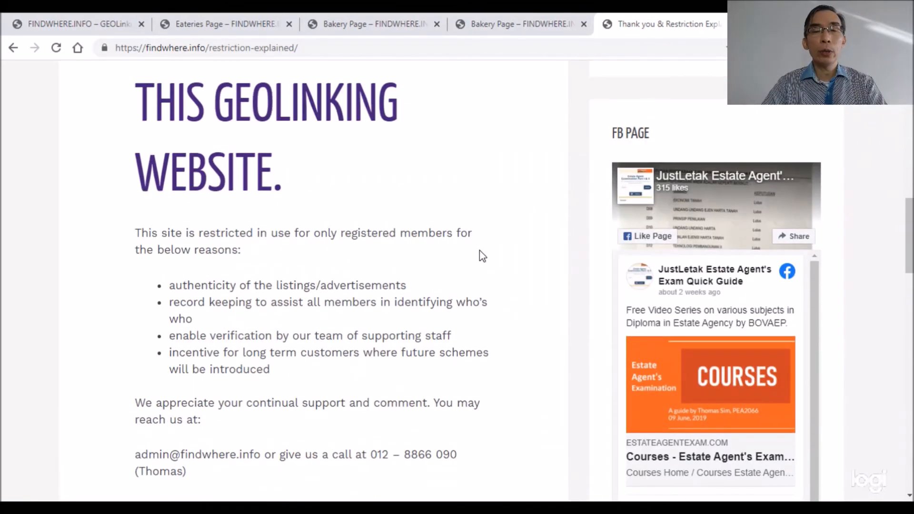
scroll(479, 249, "down", 1)
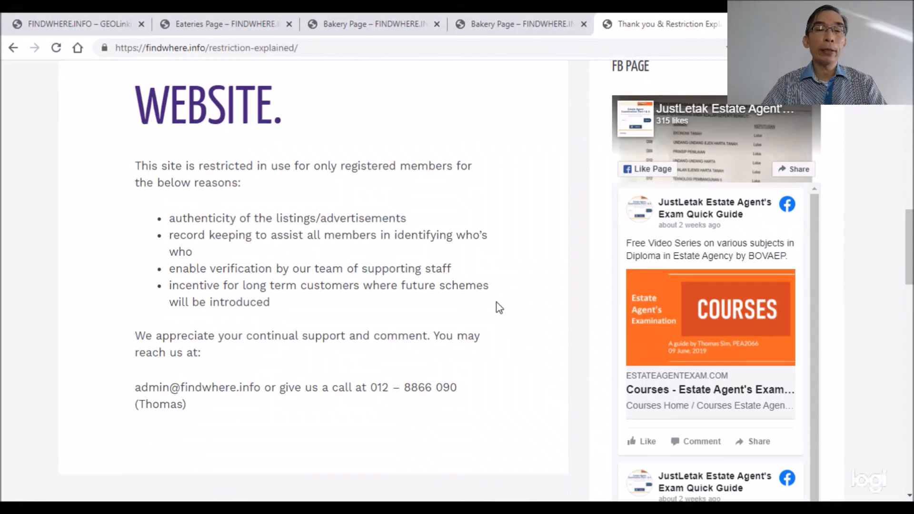
scroll(499, 308, "down", 2)
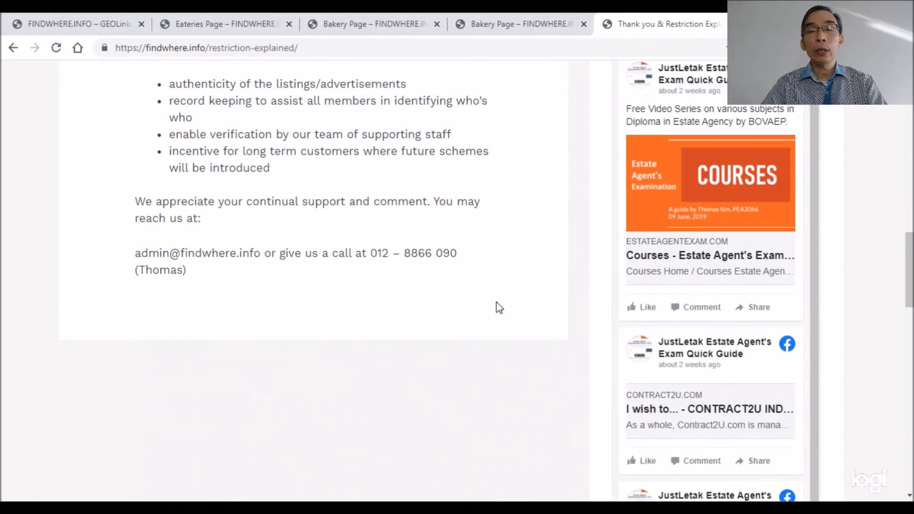
scroll(499, 308, "down", 3)
scroll(499, 308, "down", 3)
scroll(499, 308, "down", 2)
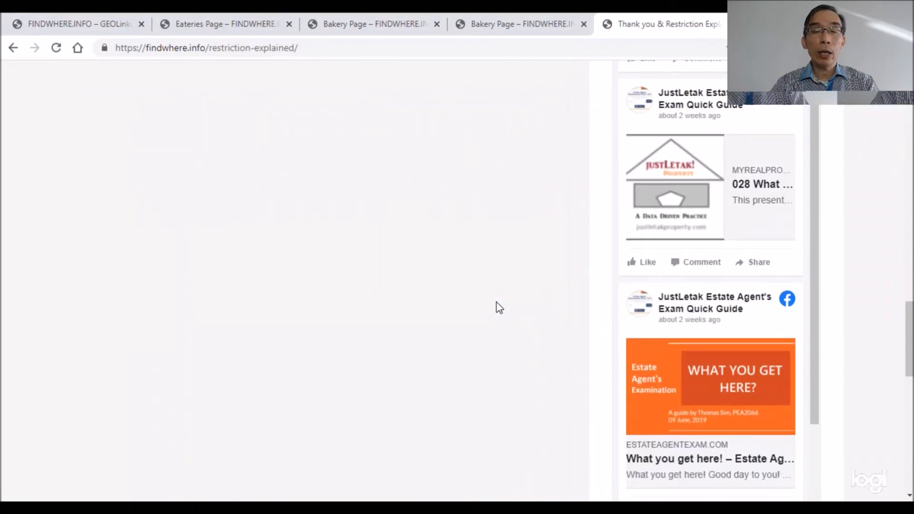
scroll(500, 308, "down", 2)
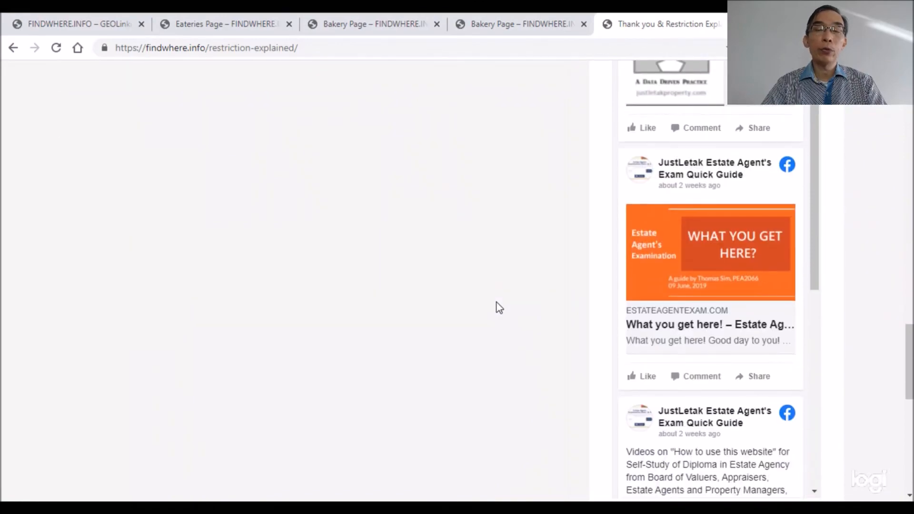
scroll(499, 308, "up", 3)
scroll(499, 308, "up", 4)
scroll(499, 308, "up", 3)
scroll(499, 308, "up", 3)
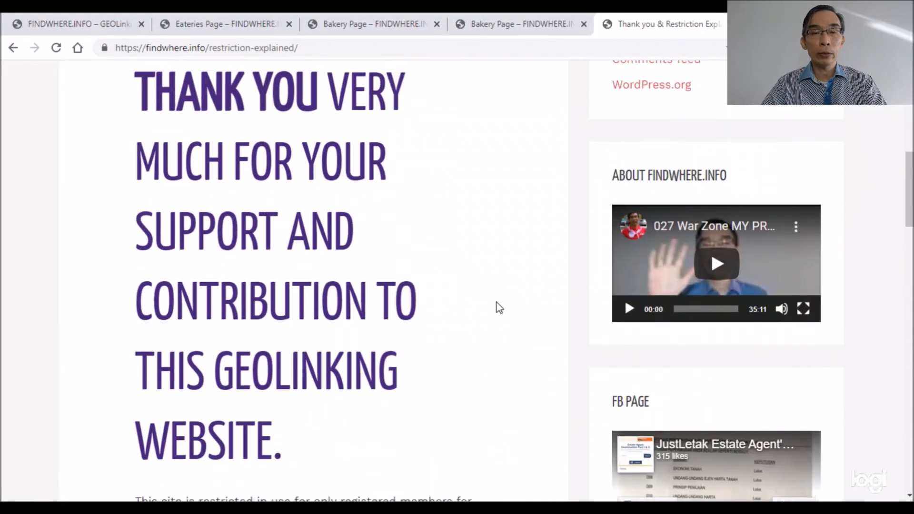
scroll(499, 307, "up", 5)
scroll(499, 308, "up", 2)
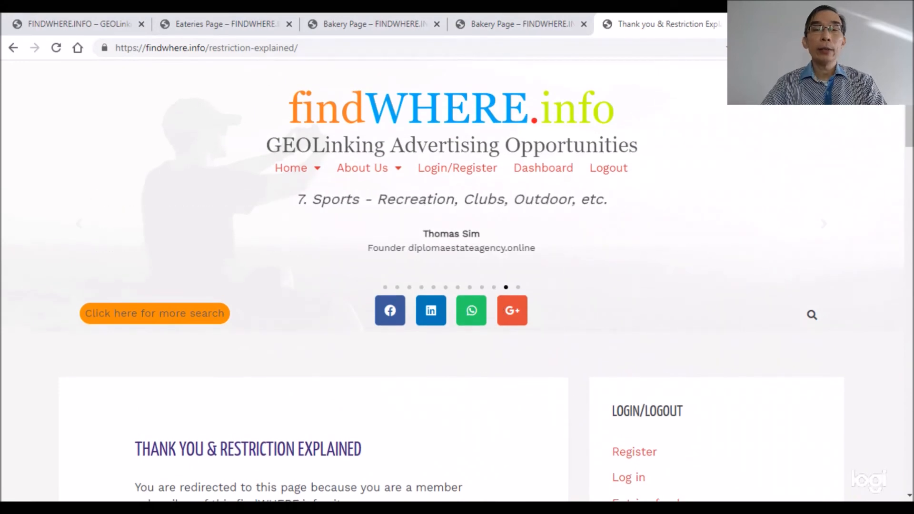
Step: Switch to the browser tab with the findwhere.info home page
key("ctrl+Tab")
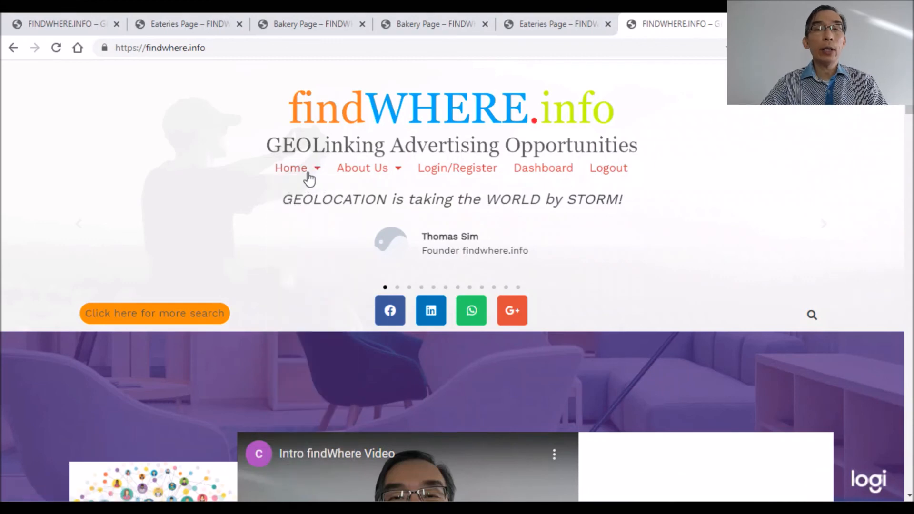
mouse_move(296, 168)
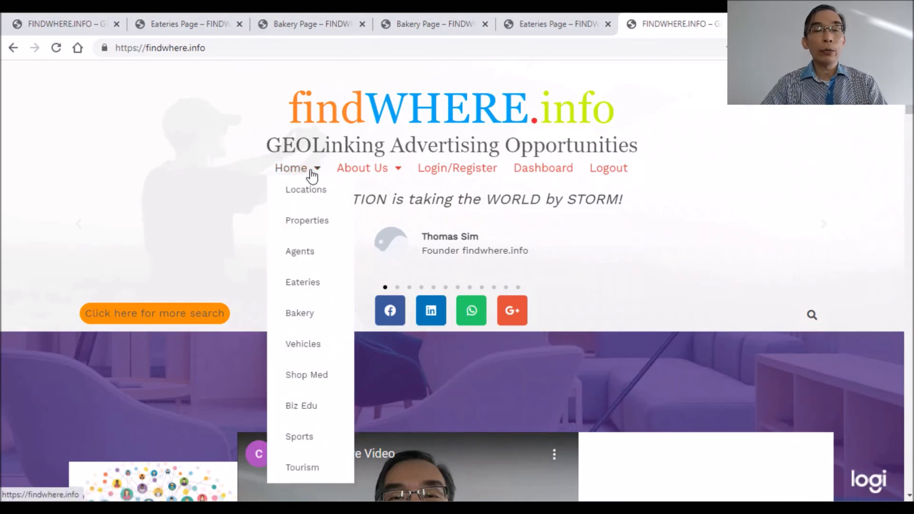
Step: Open the Eateries page and the published Mala's 2nd Restaurant listing while logged out
left_click(303, 282)
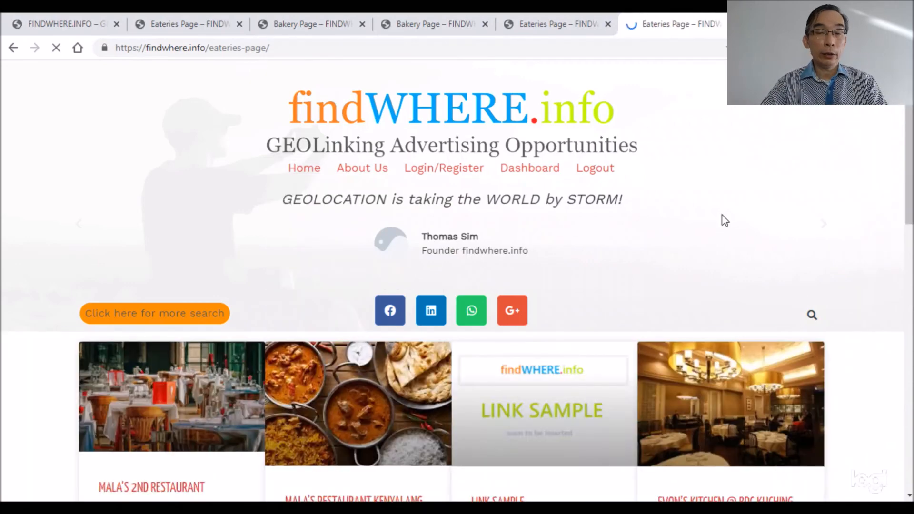
scroll(458, 286, "down", 2)
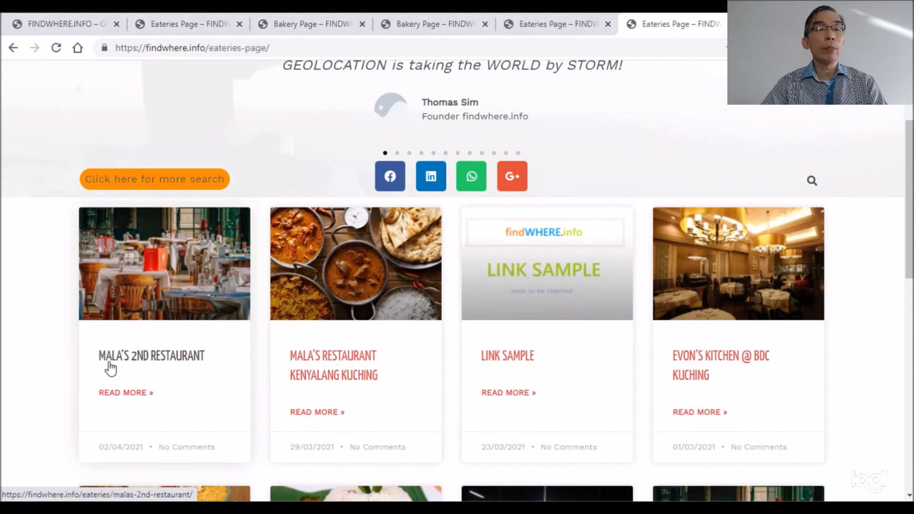
left_click(180, 357)
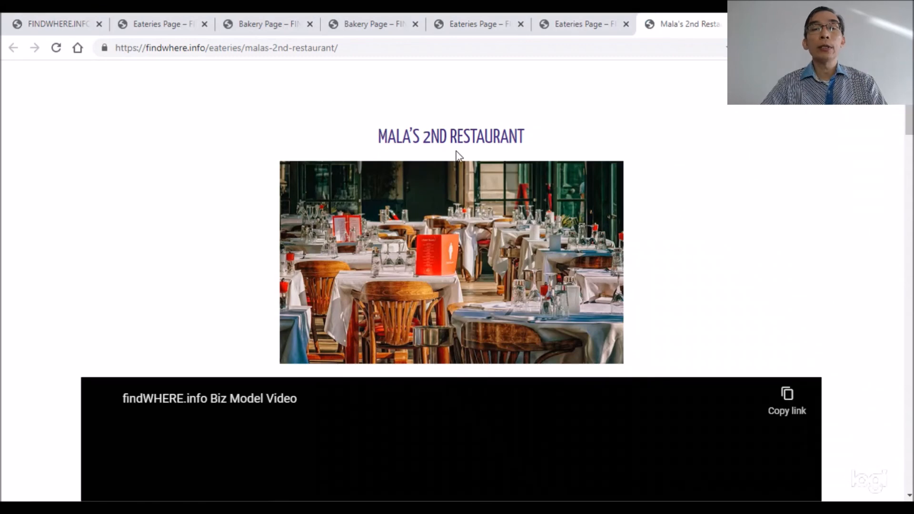
scroll(539, 205, "down", 2)
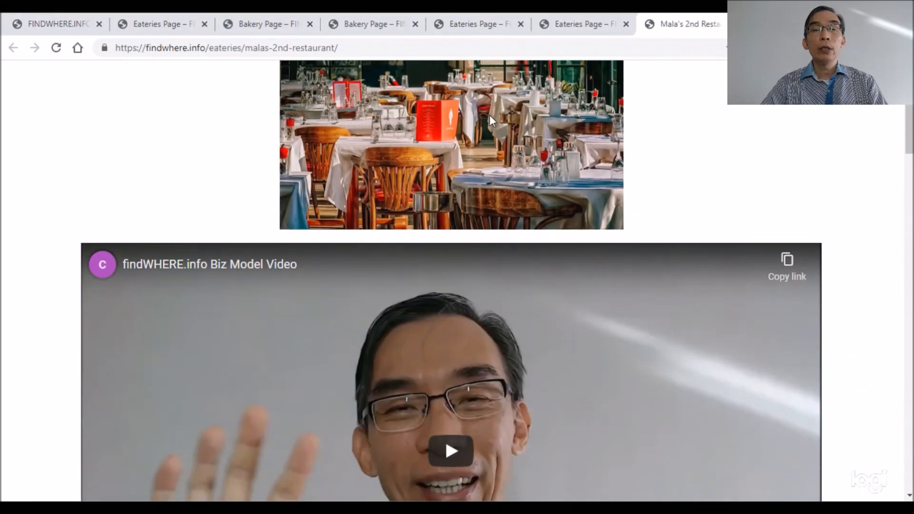
scroll(541, 151, "up", 1)
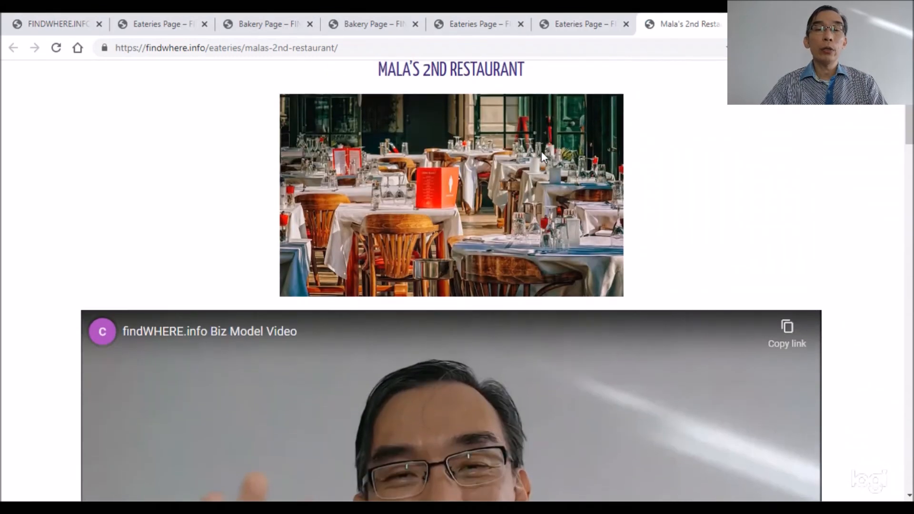
scroll(541, 151, "down", 1)
scroll(541, 151, "down", 1)
scroll(541, 151, "up", 2)
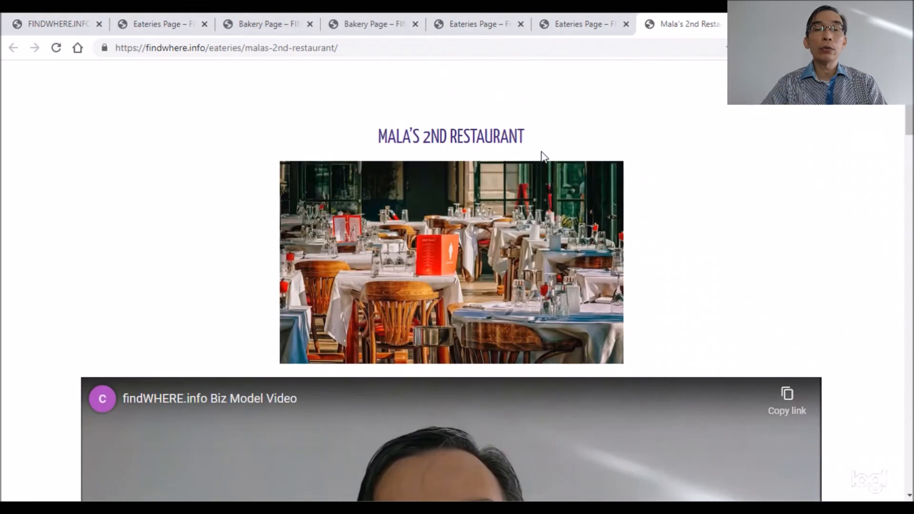
scroll(541, 150, "down", 1)
scroll(544, 155, "down", 2)
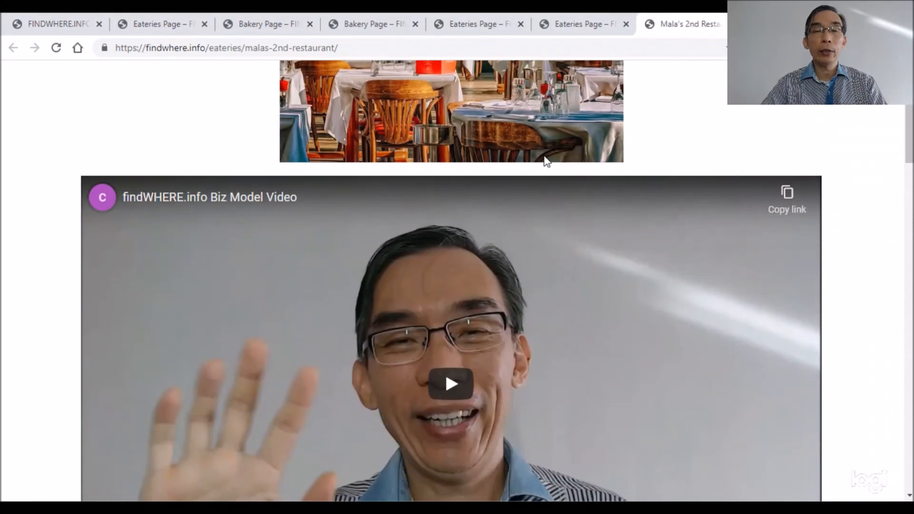
scroll(582, 136, "down", 3)
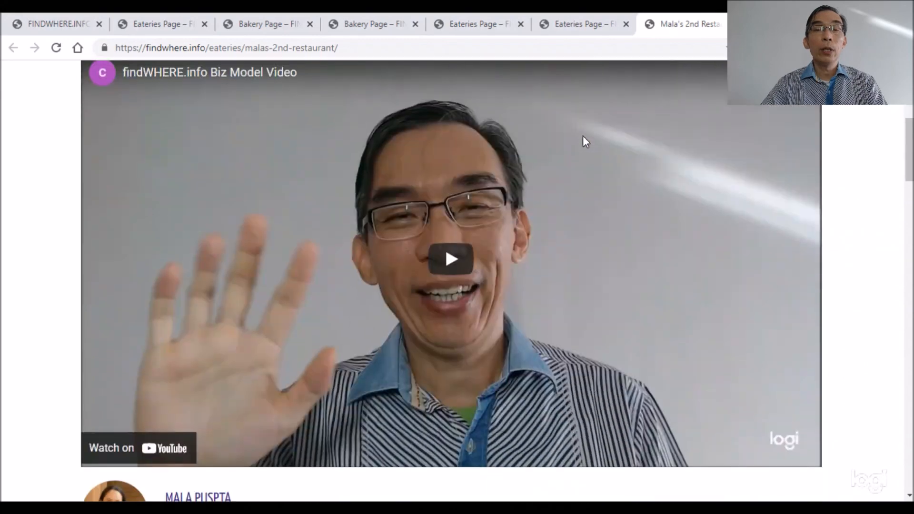
scroll(591, 193, "down", 3)
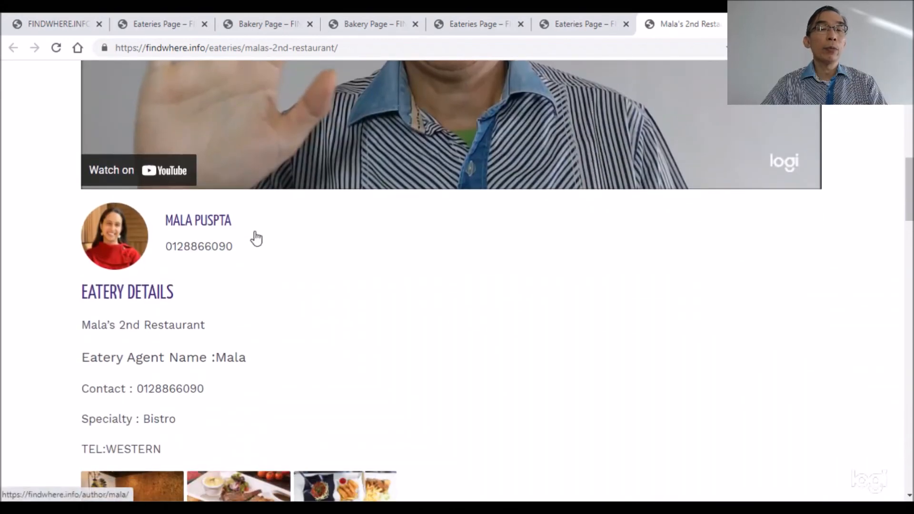
scroll(235, 248, "down", 3)
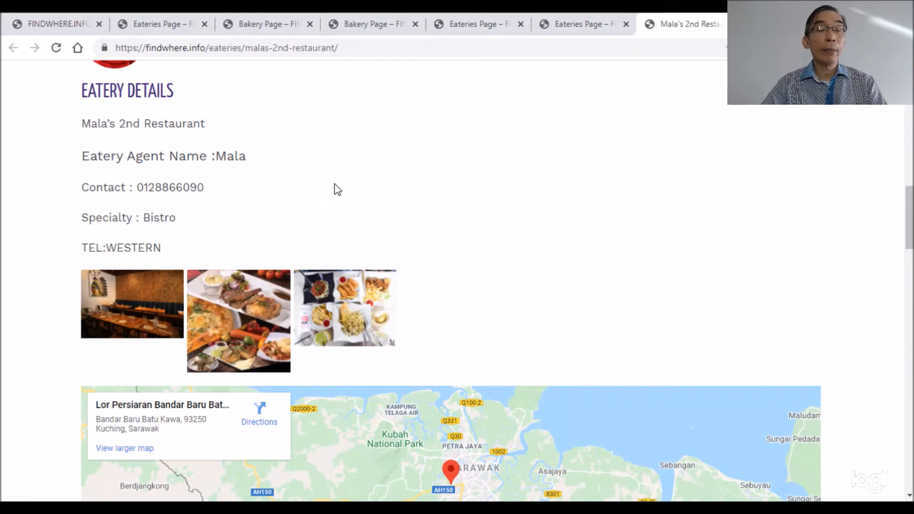
scroll(339, 185, "down", 3)
scroll(339, 185, "down", 3)
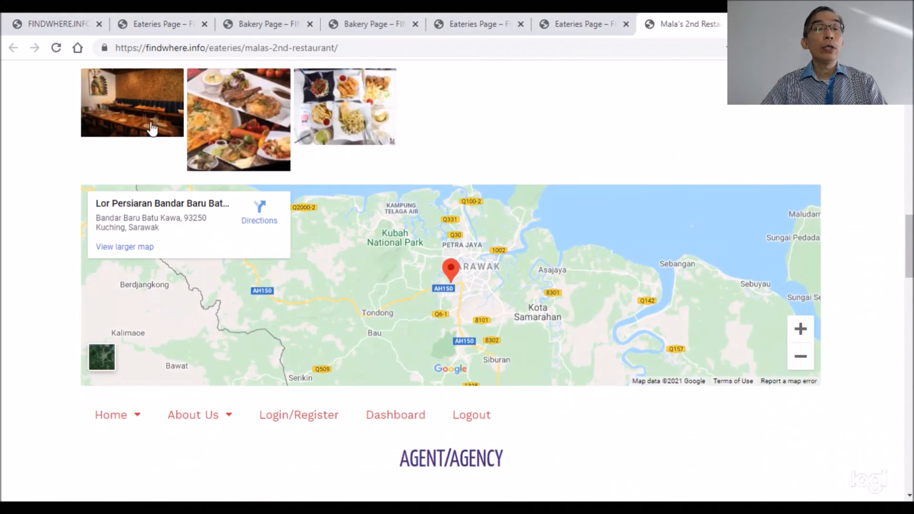
Step: Browse the three enlarged gallery photos back to image 1/3, then close the slideshow over the Batu Kawa map
left_click(226, 138)
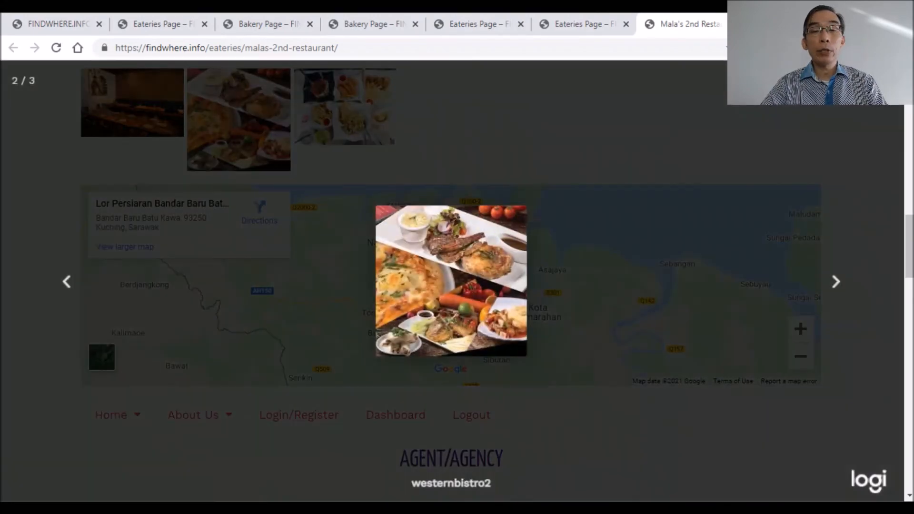
left_click(837, 281)
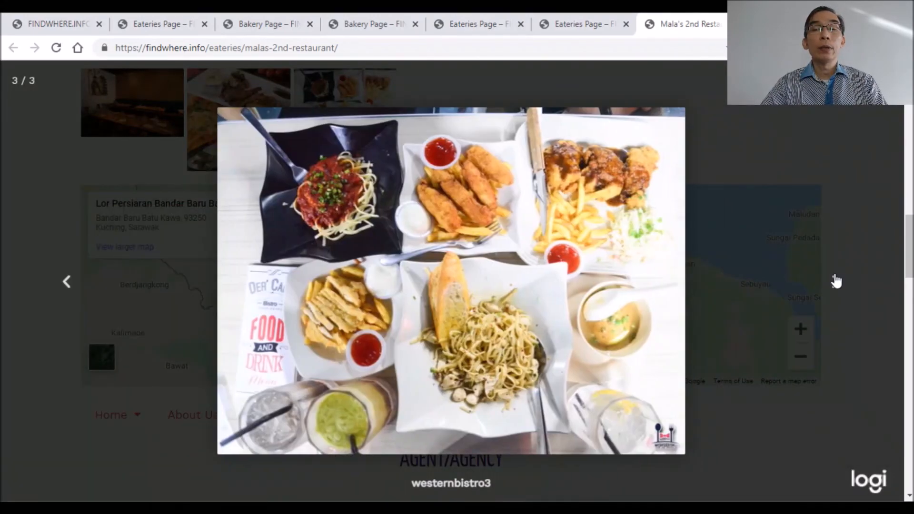
left_click(837, 281)
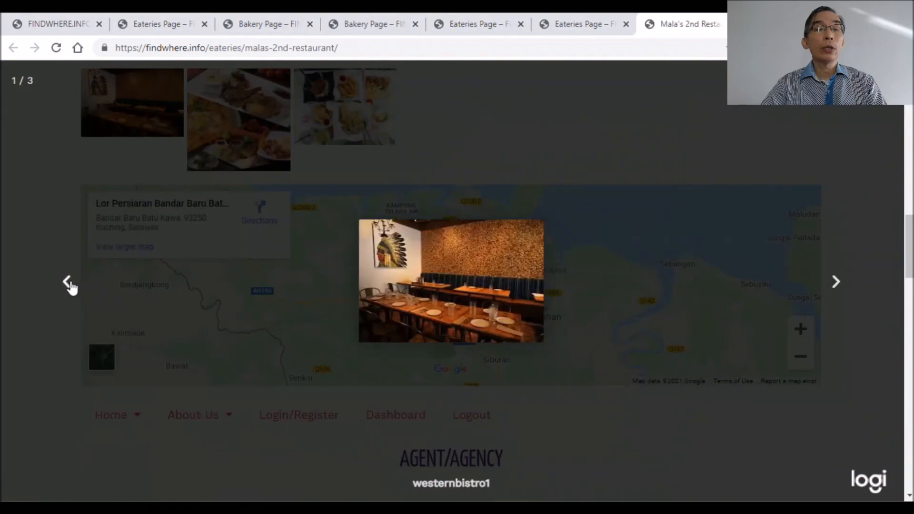
left_click(67, 281)
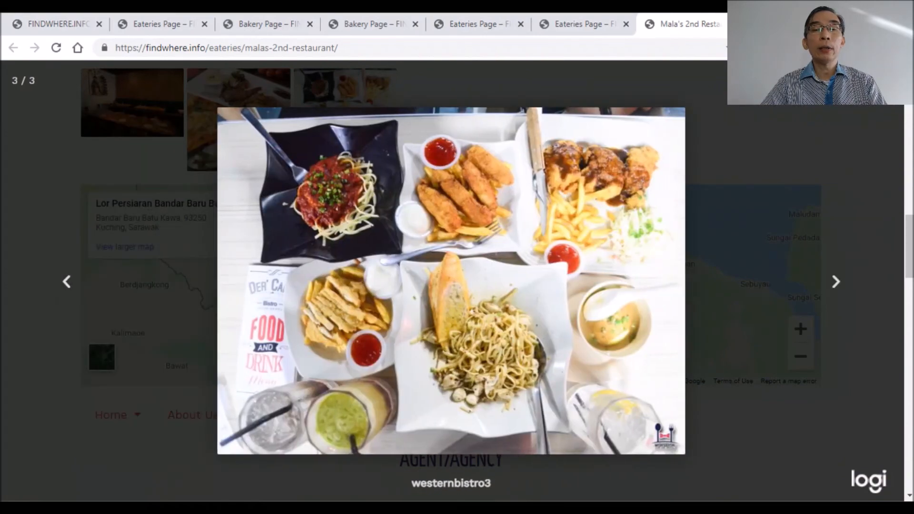
left_click(836, 282)
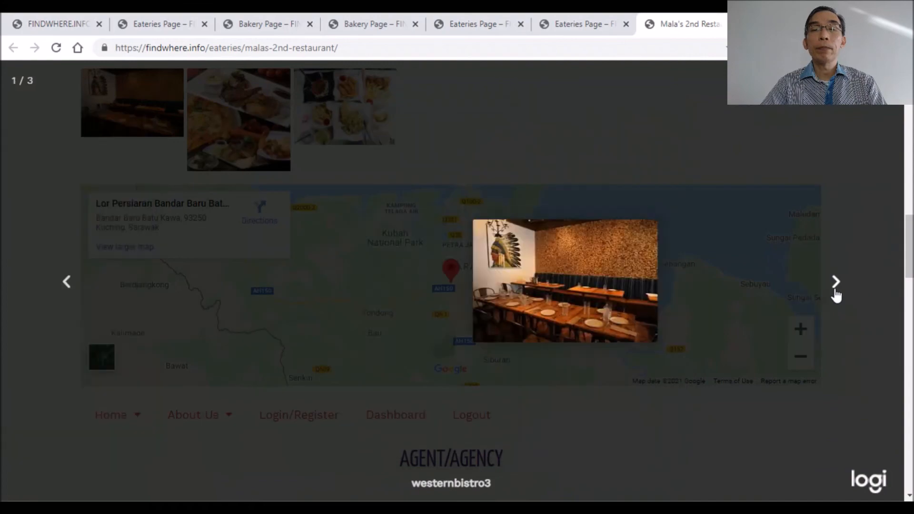
left_click(895, 115)
scroll(579, 251, "down", 5)
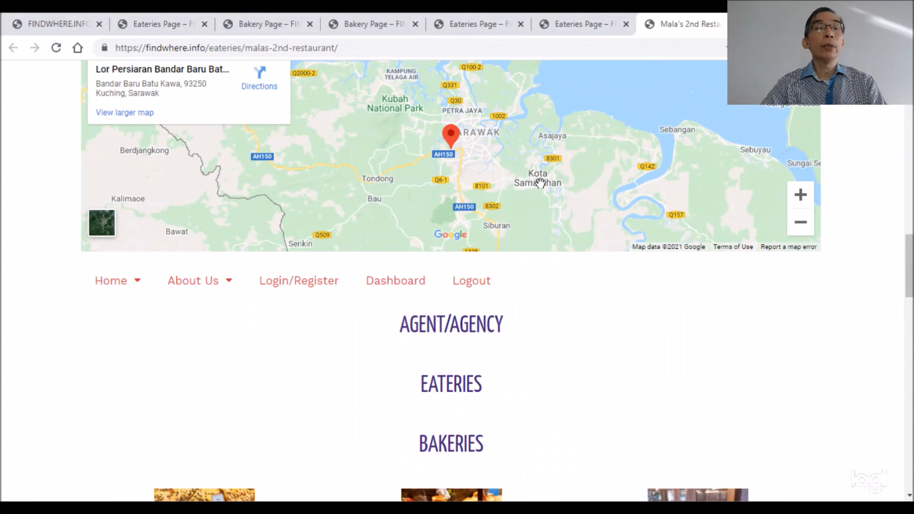
left_click(800, 194)
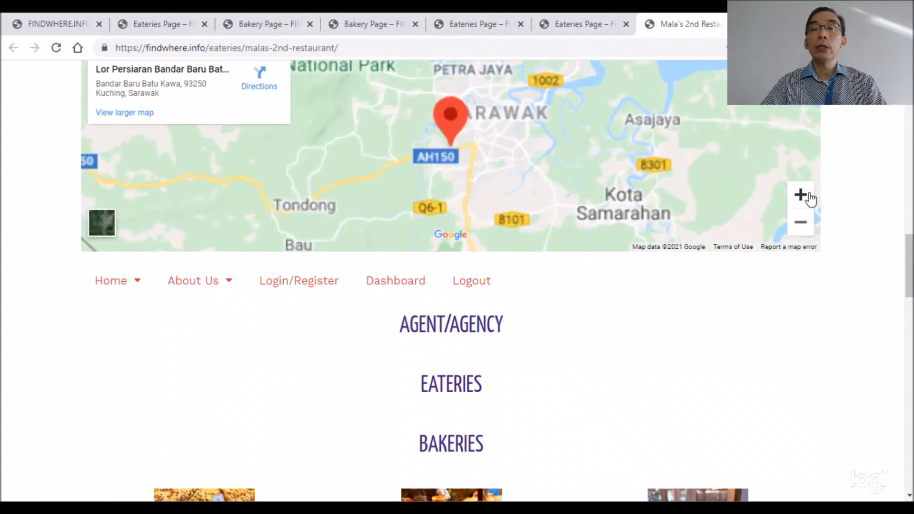
left_click(801, 194)
left_click(801, 194)
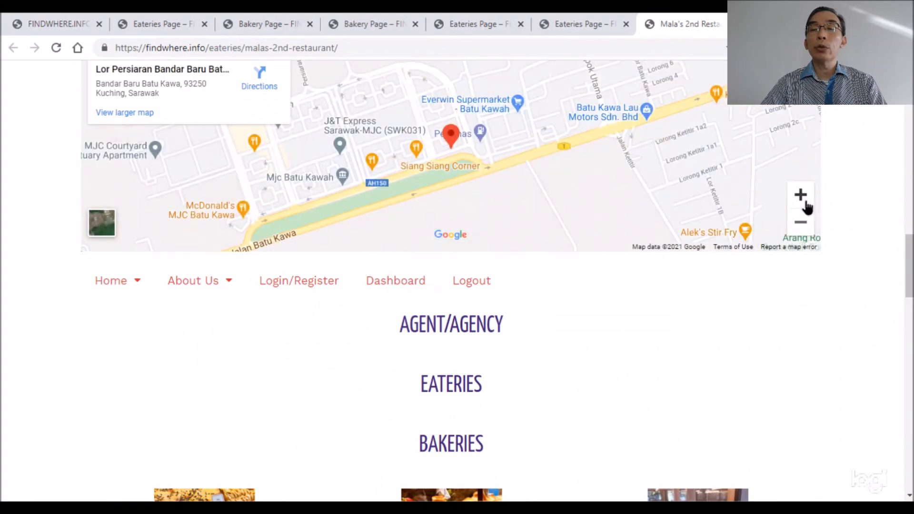
left_click(800, 194)
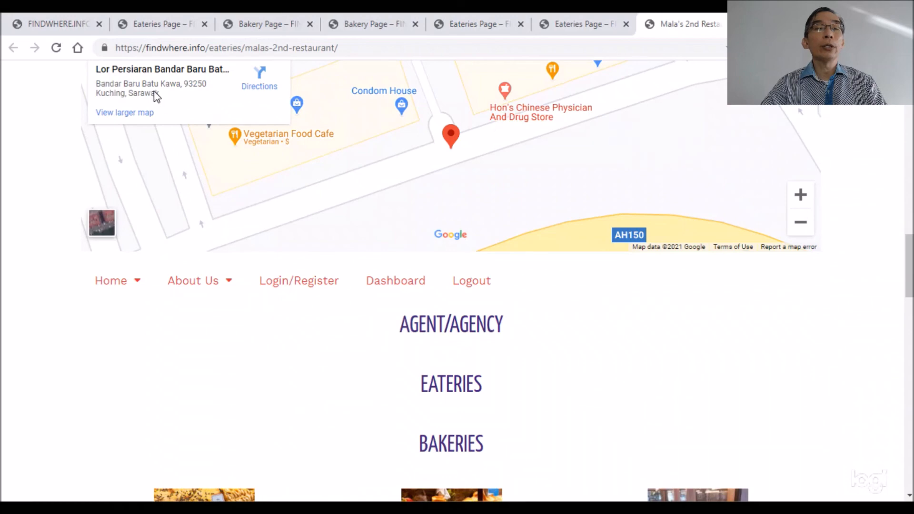
left_click(800, 223)
left_click(801, 223)
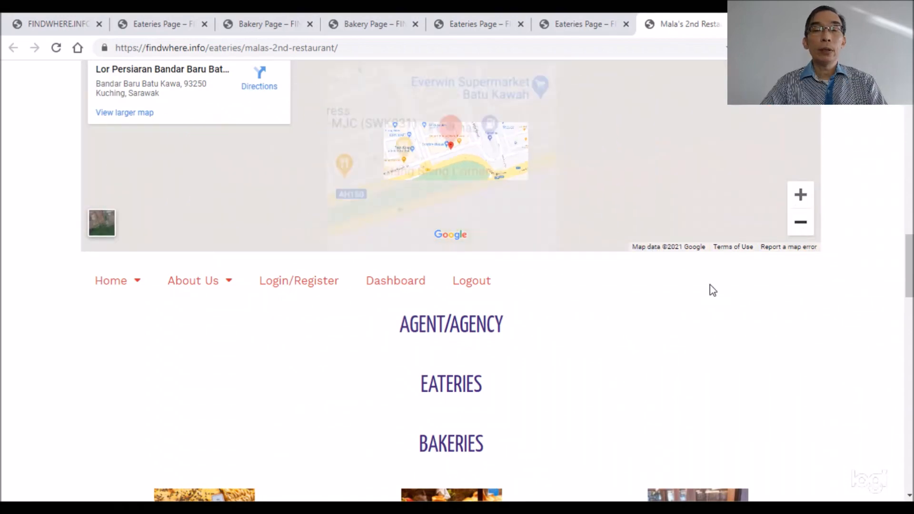
scroll(690, 295, "down", 2)
scroll(690, 295, "down", 2)
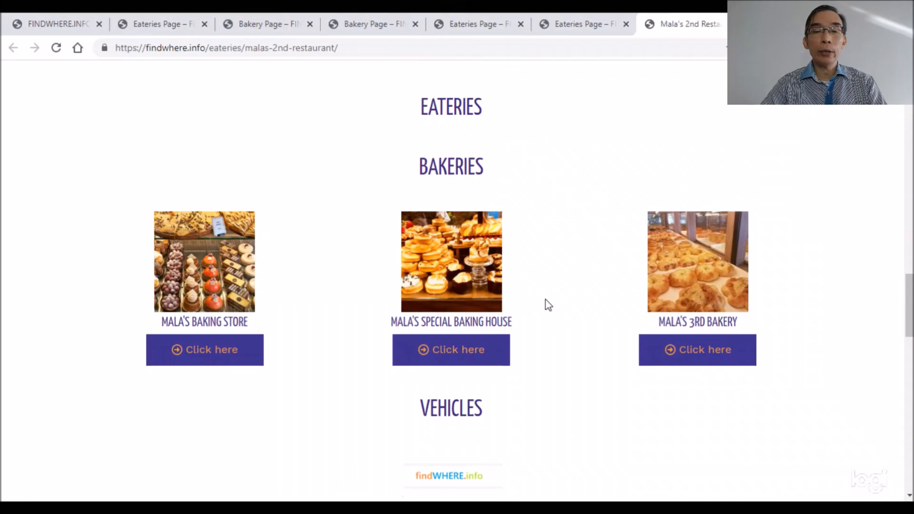
scroll(546, 300, "down", 2)
scroll(546, 300, "down", 3)
scroll(450, 114, "up", 1)
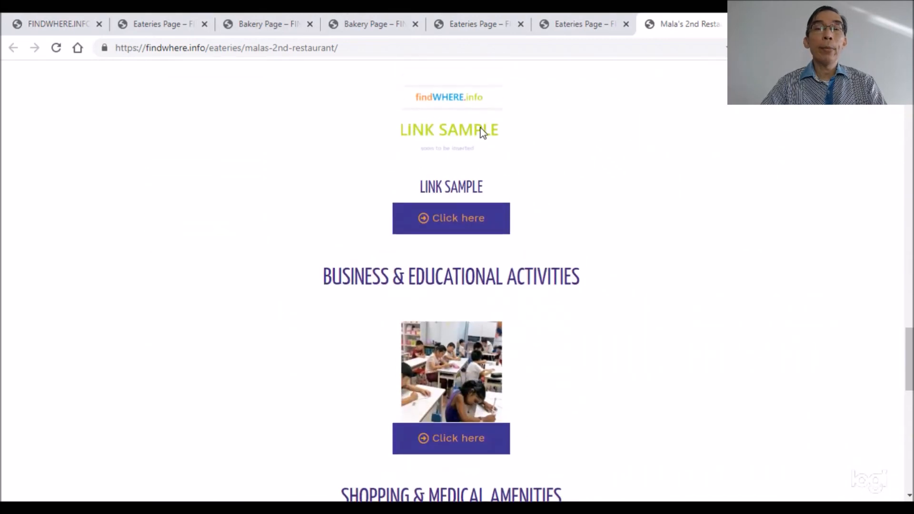
scroll(450, 128, "up", 1)
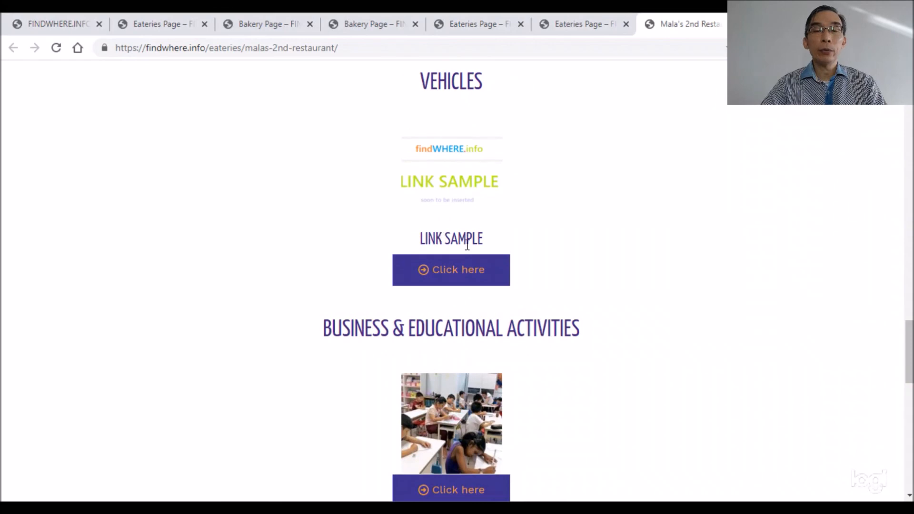
scroll(464, 239, "down", 2)
scroll(467, 343, "down", 2)
scroll(466, 340, "down", 1)
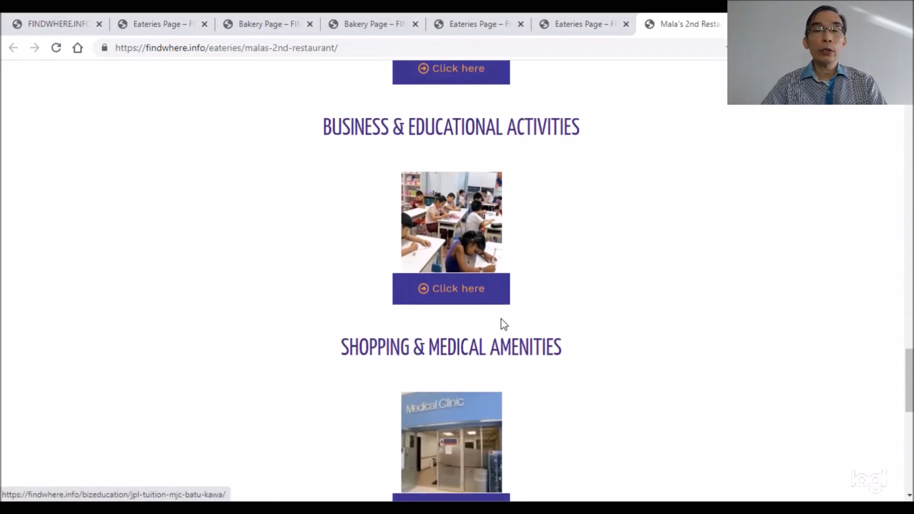
scroll(472, 329, "down", 2)
scroll(500, 318, "down", 1)
scroll(459, 313, "down", 2)
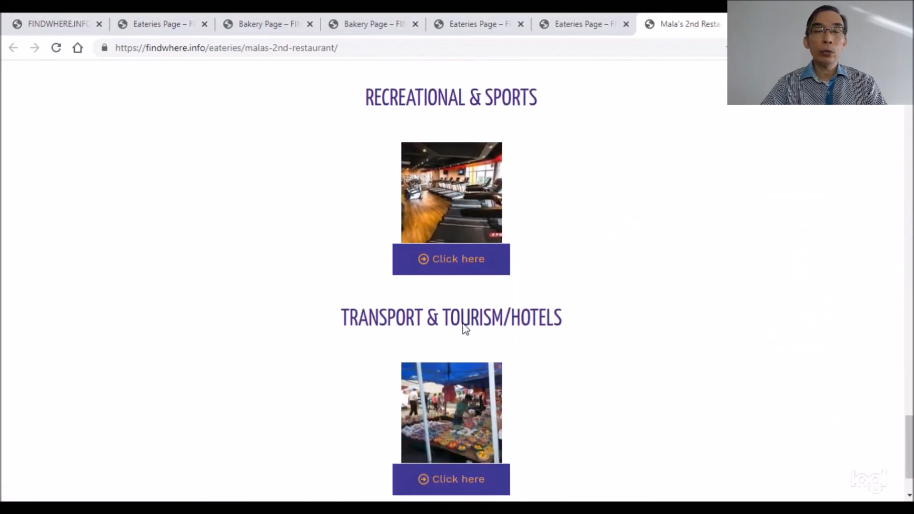
scroll(462, 328, "down", 1)
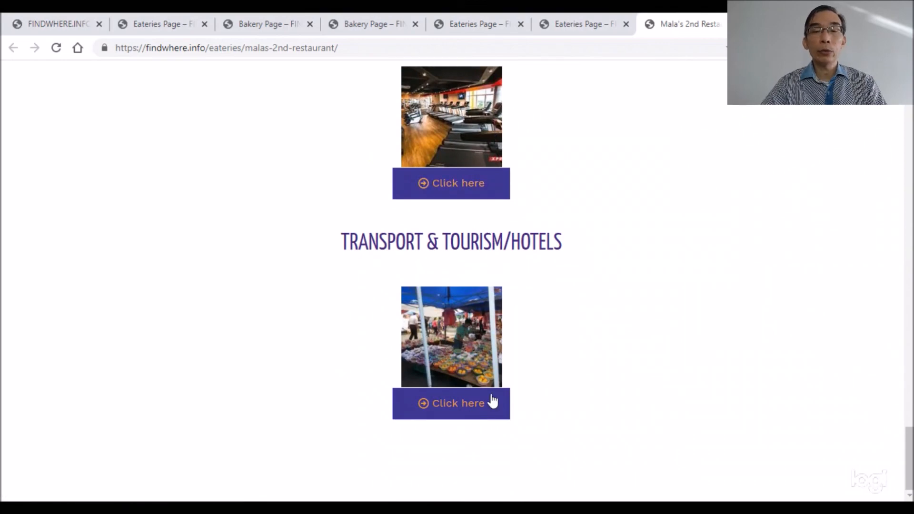
scroll(540, 388, "up", 1)
scroll(541, 388, "up", 1)
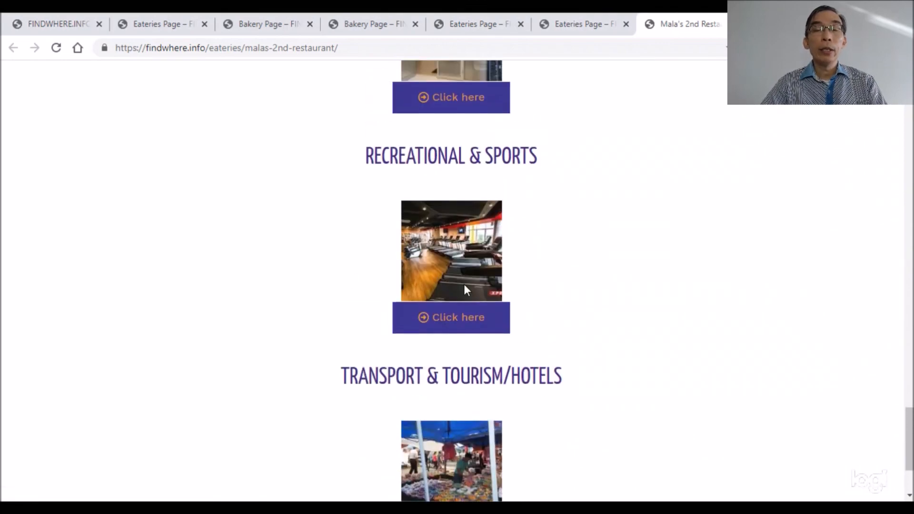
scroll(537, 265, "up", 4)
scroll(537, 267, "up", 4)
scroll(537, 266, "up", 4)
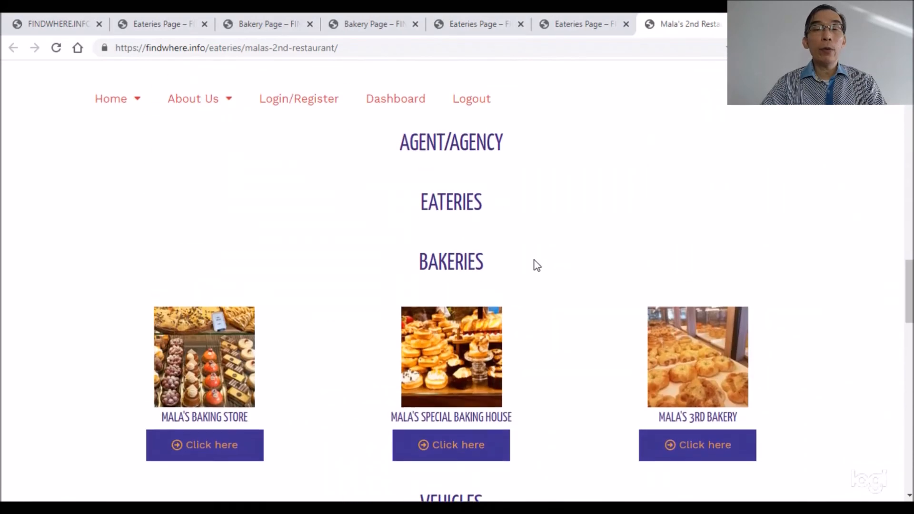
scroll(536, 266, "up", 4)
scroll(537, 266, "up", 5)
scroll(537, 266, "up", 3)
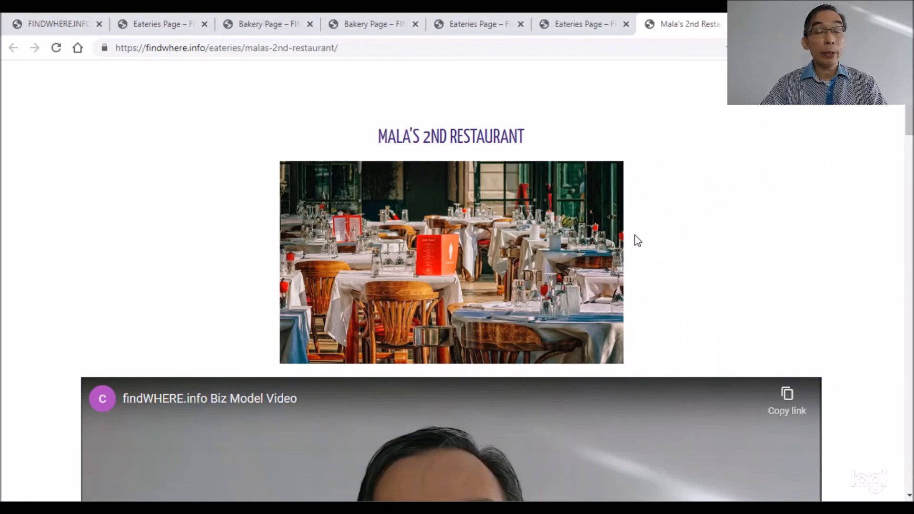
scroll(635, 238, "down", 4)
scroll(634, 239, "down", 4)
scroll(635, 238, "down", 3)
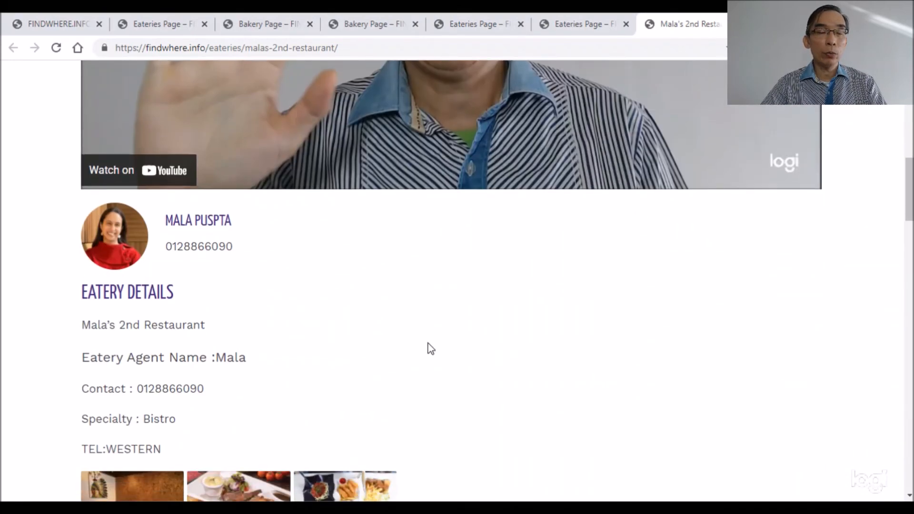
scroll(428, 344, "down", 3)
scroll(472, 333, "down", 3)
scroll(468, 310, "up", 2)
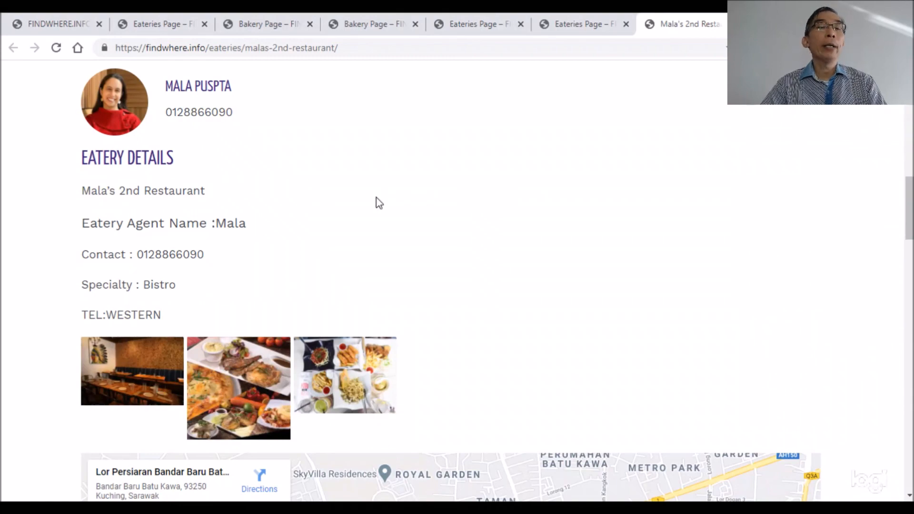
scroll(546, 235, "down", 3)
scroll(546, 234, "down", 2)
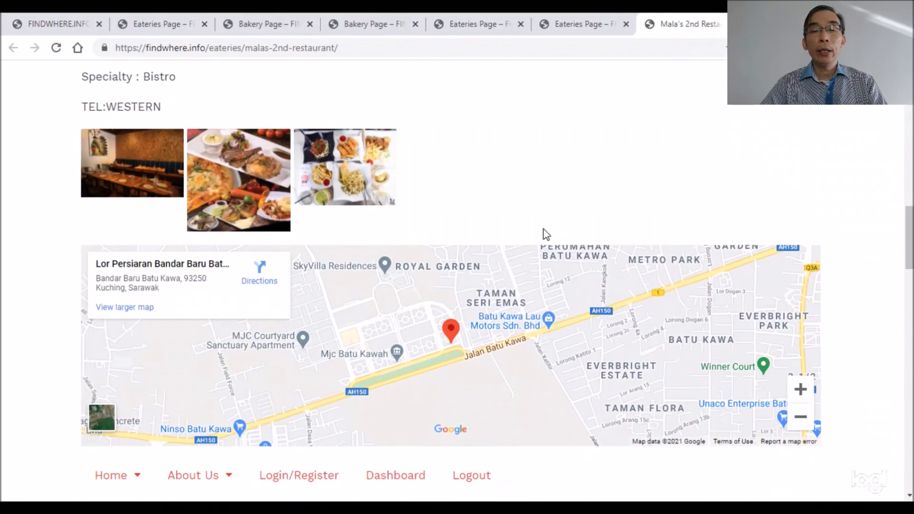
scroll(546, 235, "down", 3)
scroll(546, 235, "up", 8)
scroll(544, 228, "up", 5)
scroll(543, 228, "up", 5)
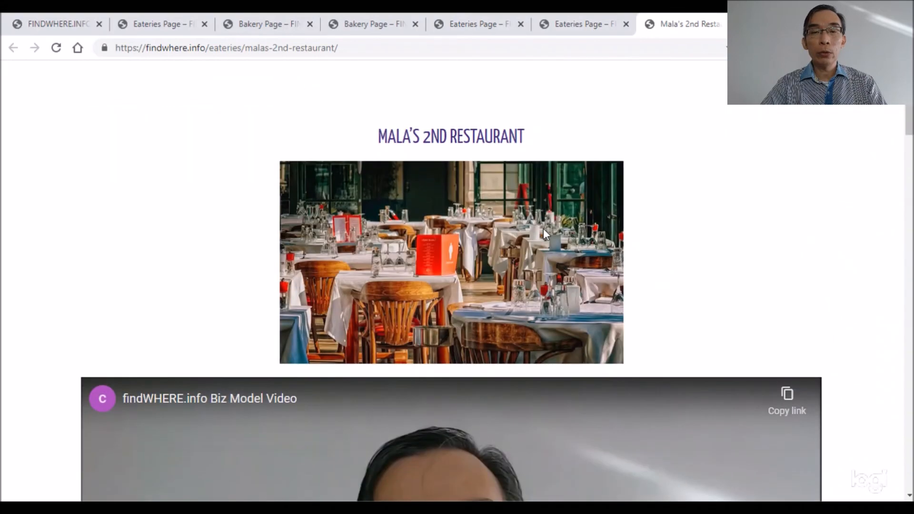
scroll(641, 203, "down", 4)
scroll(641, 202, "down", 4)
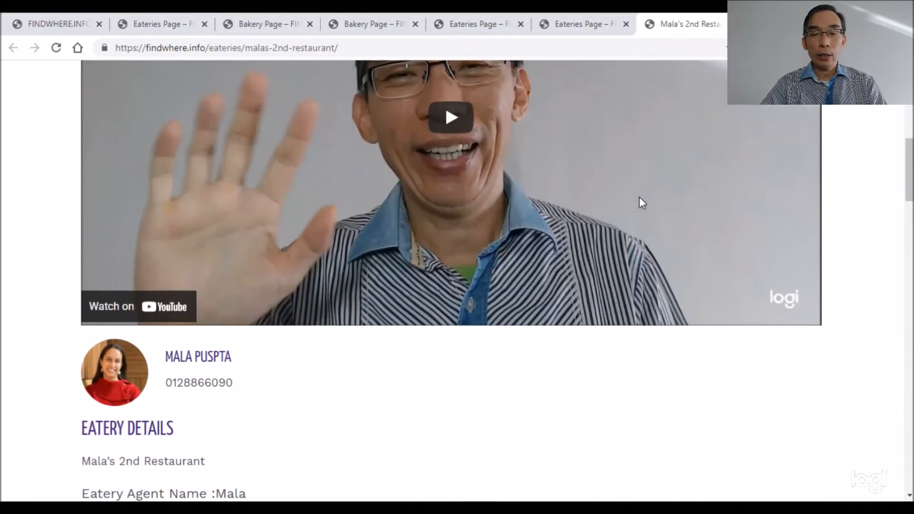
scroll(641, 202, "down", 4)
scroll(641, 202, "down", 4)
scroll(641, 202, "down", 5)
scroll(641, 202, "down", 5)
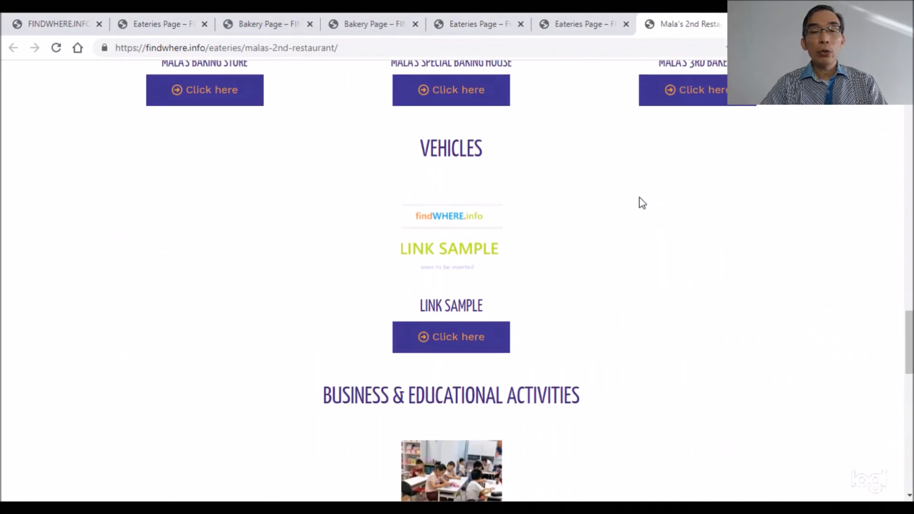
scroll(640, 202, "down", 5)
scroll(641, 202, "down", 3)
scroll(640, 202, "down", 4)
scroll(640, 202, "down", 1)
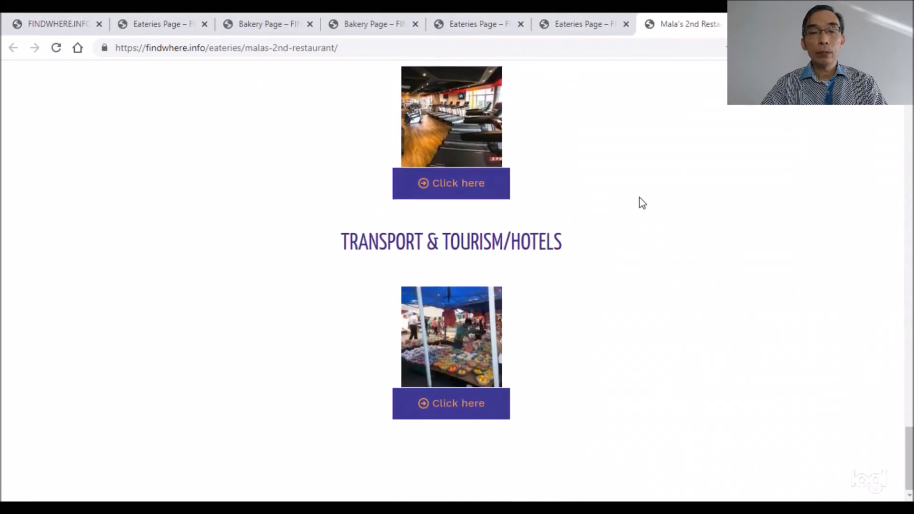
scroll(640, 202, "up", 5)
scroll(640, 202, "up", 8)
scroll(640, 202, "up", 6)
scroll(641, 201, "up", 5)
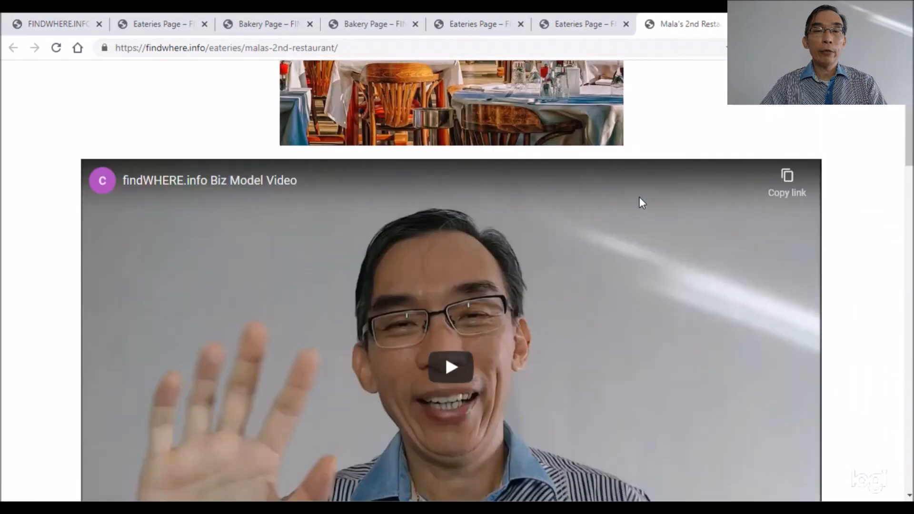